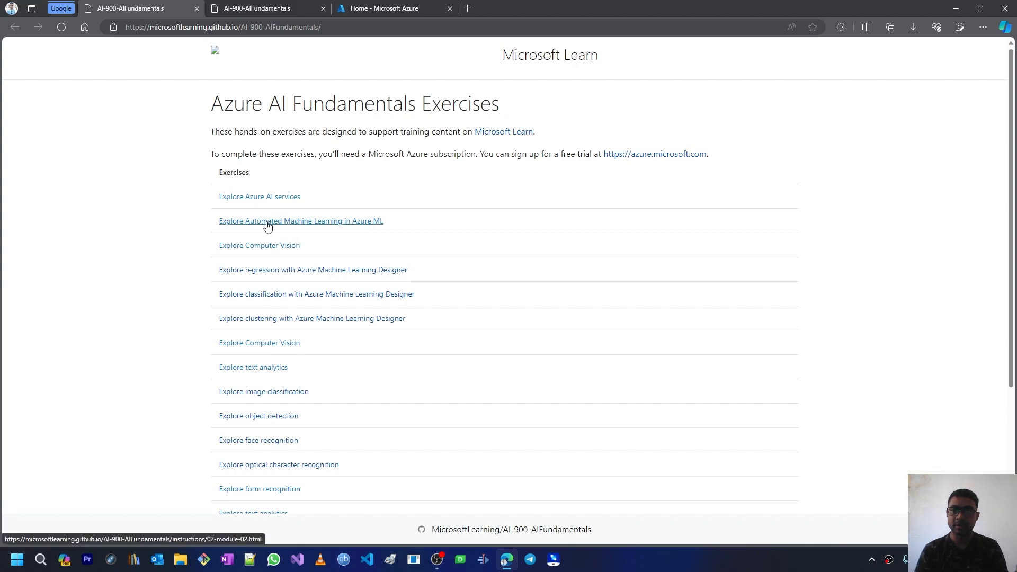
# - Look through the list of Azure AI Fundamentals exercises
pyautogui.scroll(-1, 318, 223)
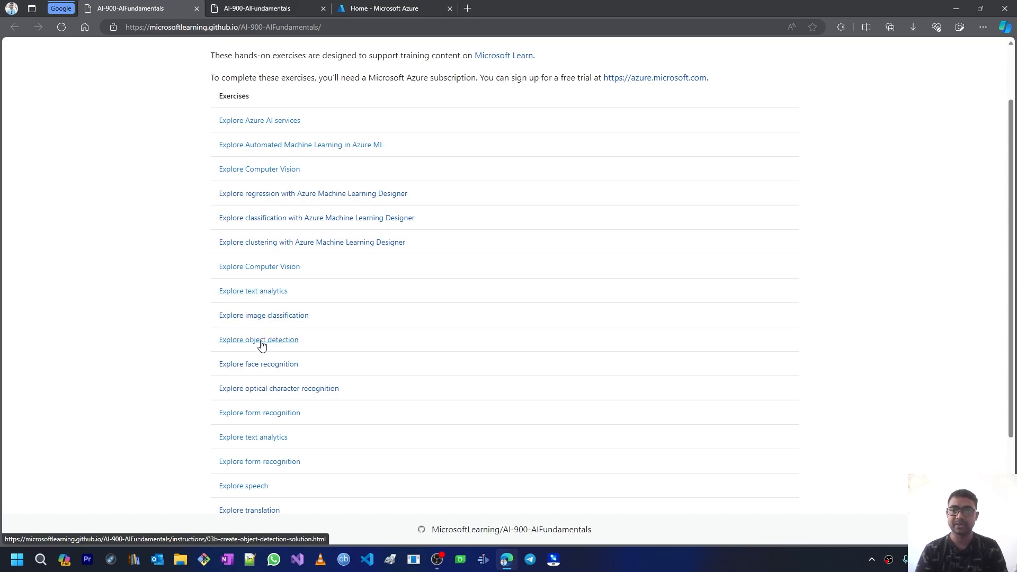
pyautogui.scroll(-3, 270, 361)
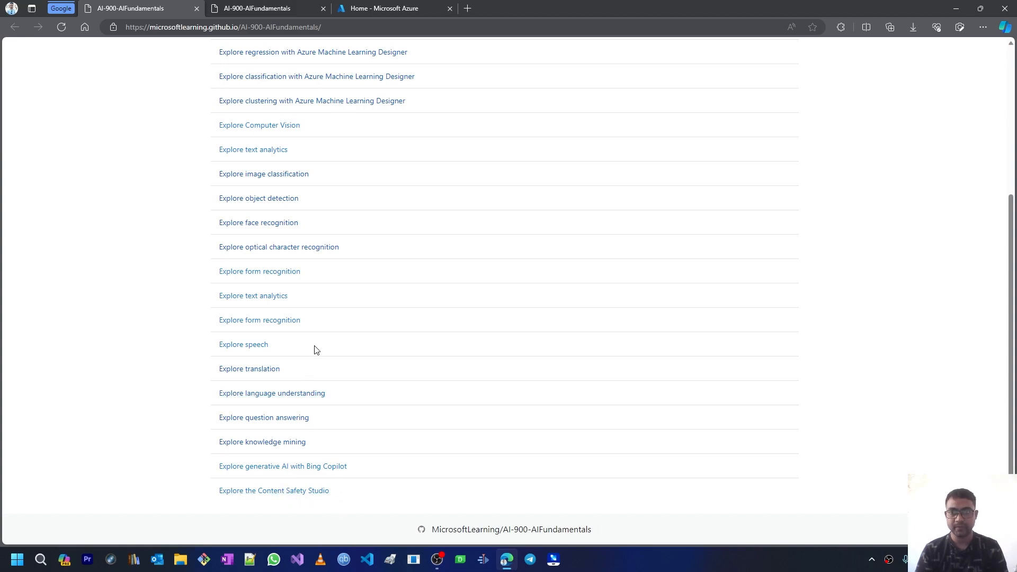
pyautogui.scroll(3, 305, 345)
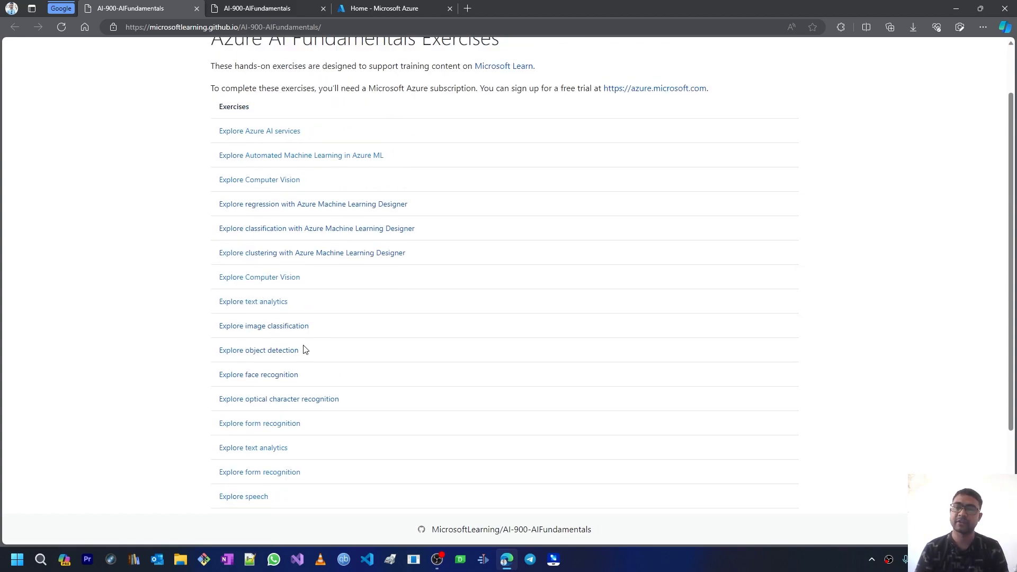
pyautogui.scroll(1, 304, 346)
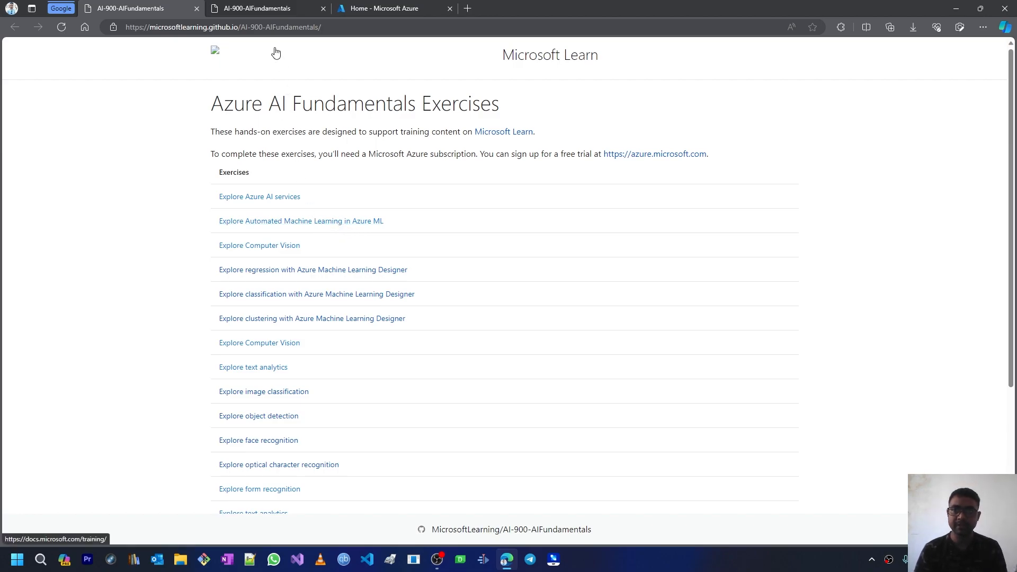
# - Open the Explore Automated Machine Learning in Azure ML exercise and read its instructions for creating a workspace
pyautogui.click(270, 8)
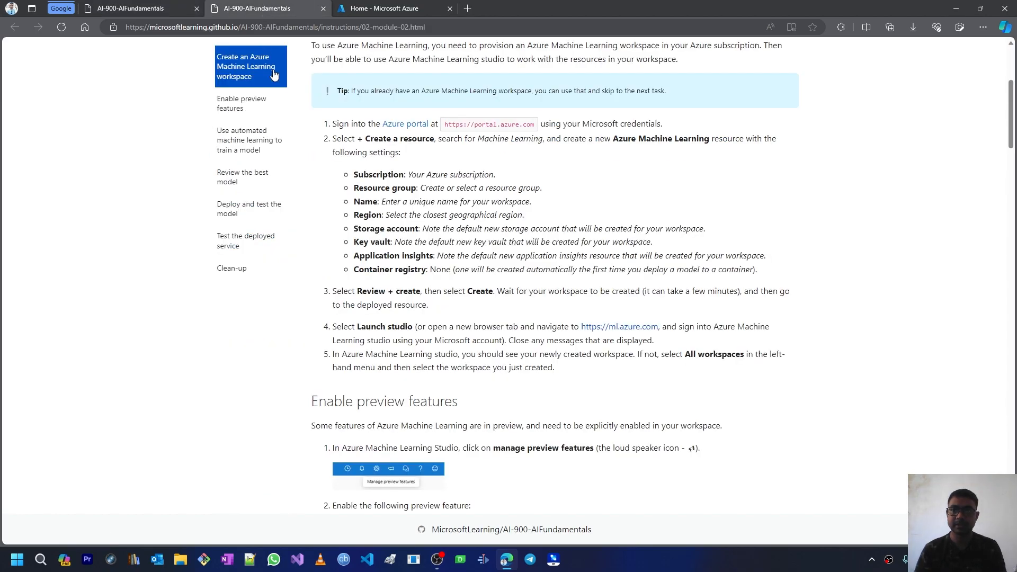
pyautogui.scroll(4, 421, 197)
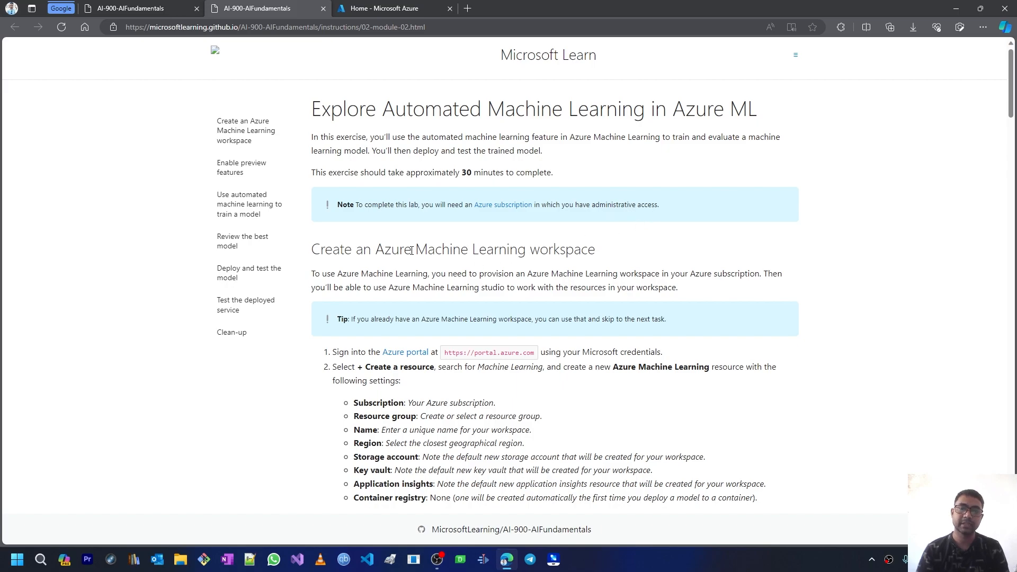
pyautogui.scroll(-1, 411, 251)
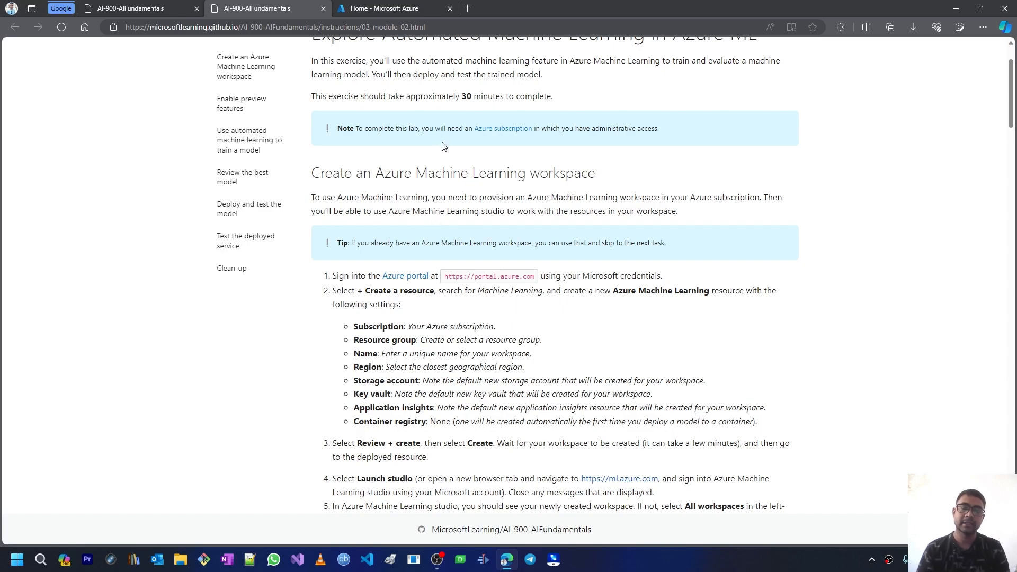
pyautogui.scroll(-1, 330, 113)
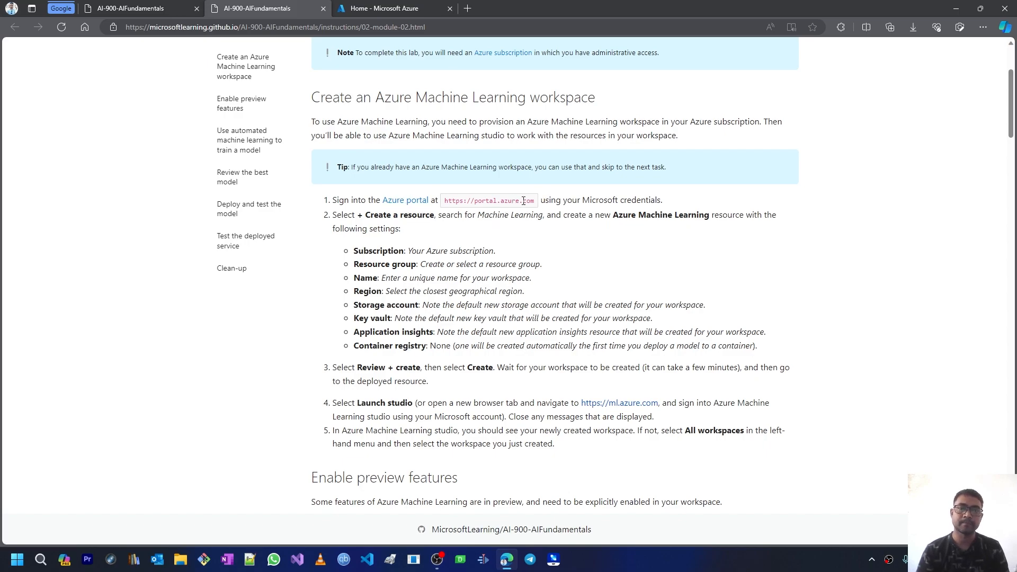
pyautogui.scroll(-1, 413, 230)
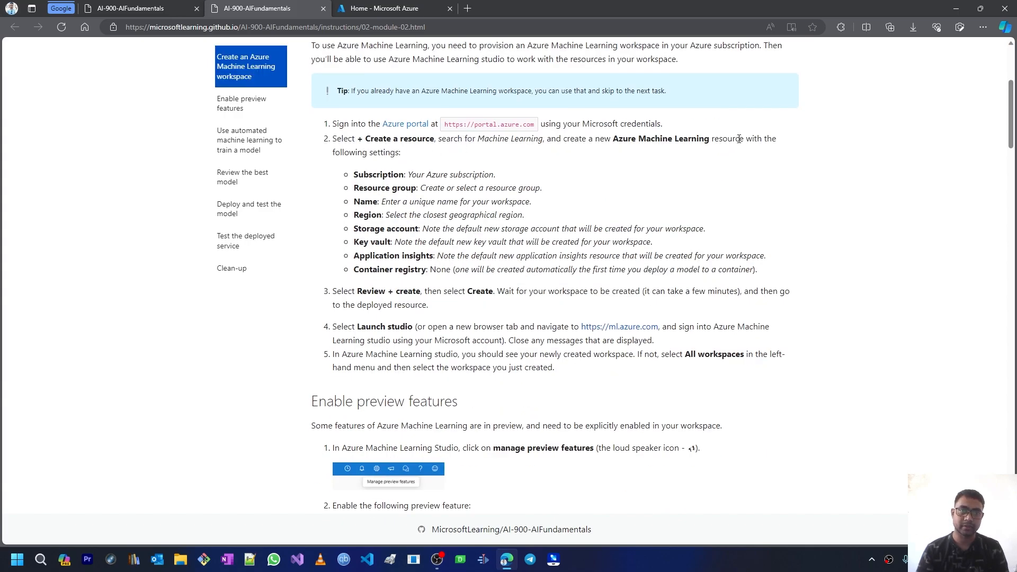
pyautogui.scroll(-1, 739, 138)
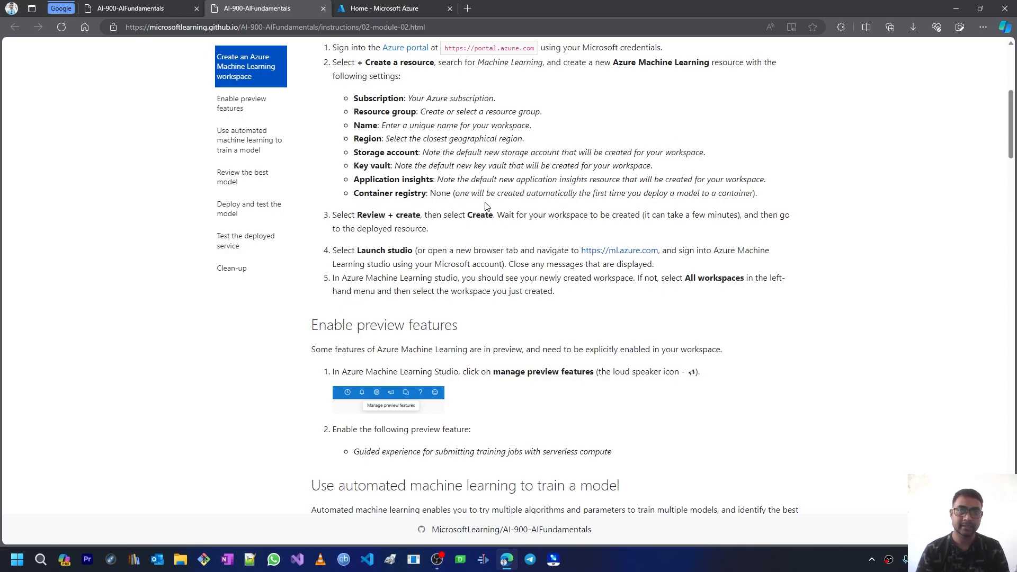
# - Switch to the Azure portal, find Azure Machine Learning among the resources to create, and start creating a workspace
pyautogui.click(387, 6)
pyautogui.click(252, 116)
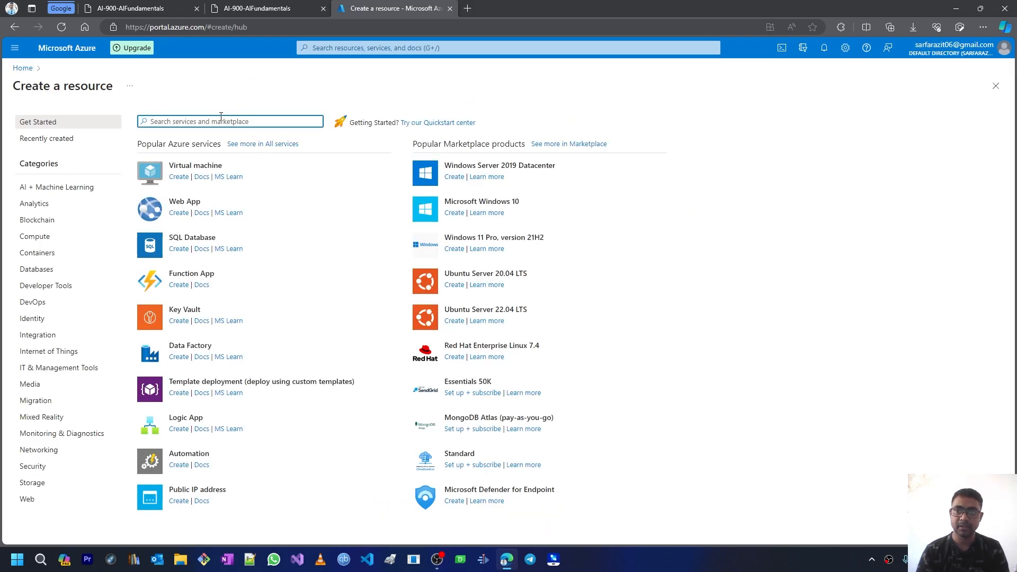
pyautogui.write('machine')
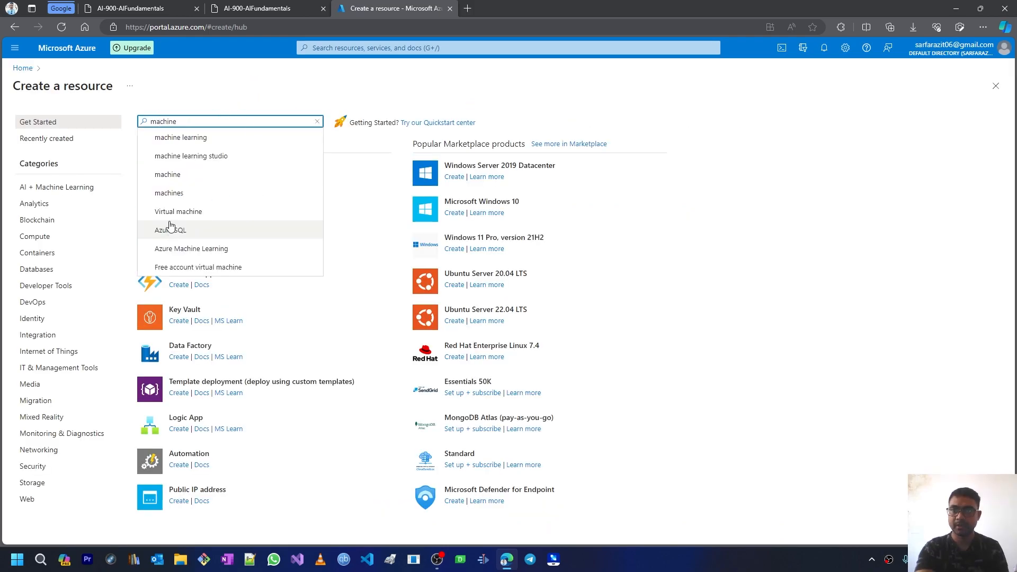
pyautogui.click(243, 252)
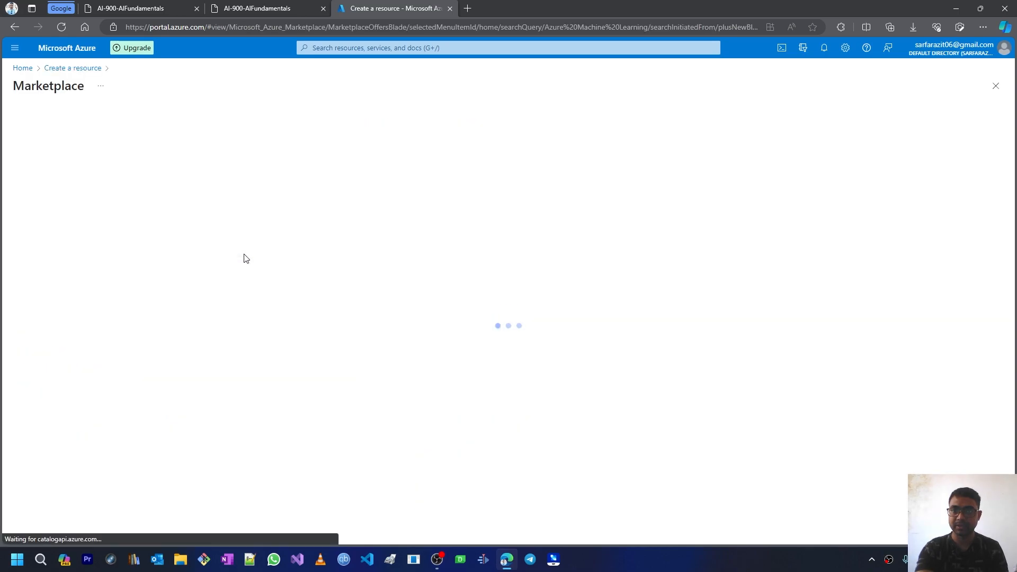
pyautogui.click(157, 241)
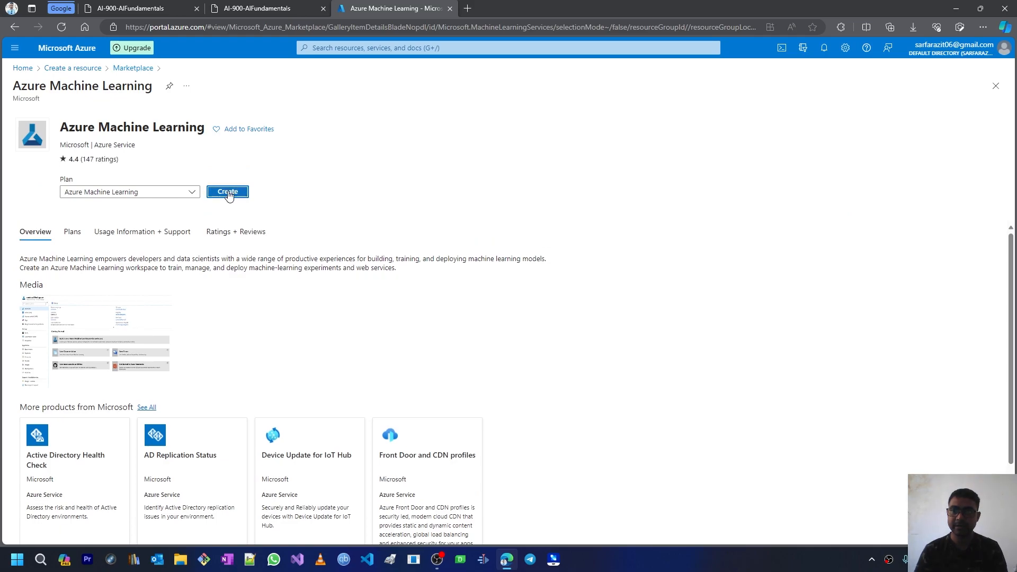
pyautogui.click(228, 194)
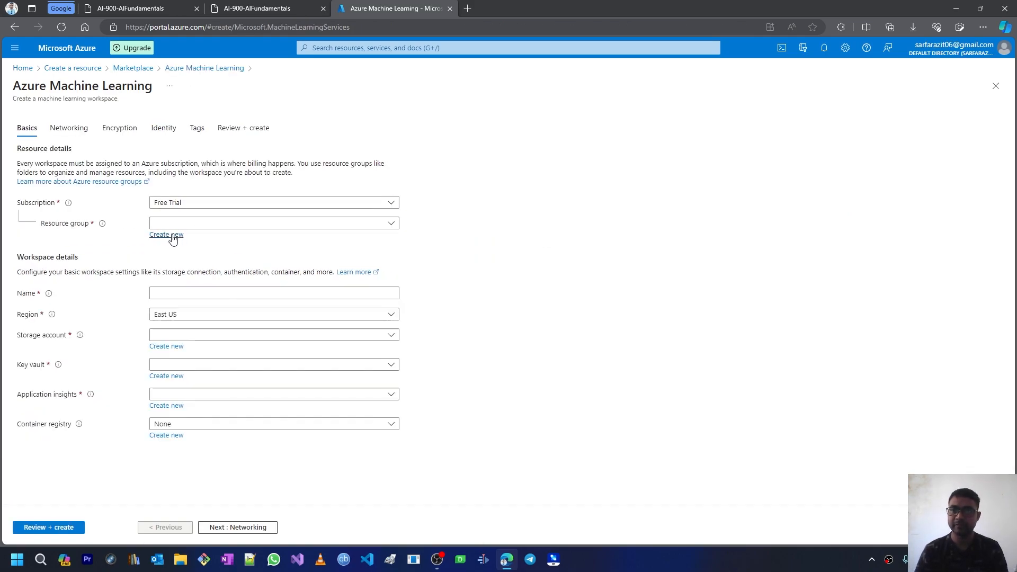
# - Create the machine learning workspace in the existing resource group rg-mlworkspace with the name mlwrkspace, keeping the other defaults
pyautogui.click(389, 229)
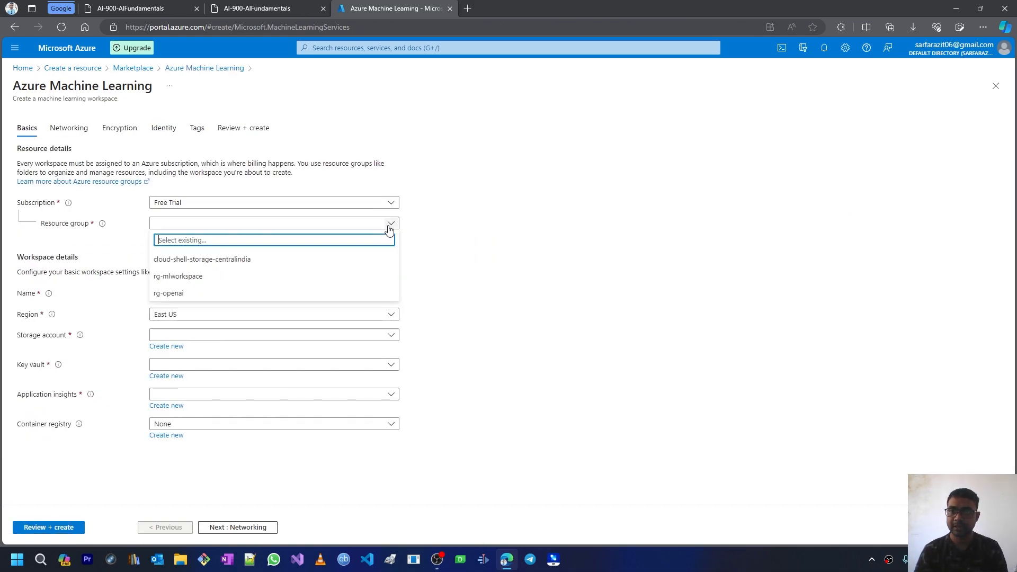
pyautogui.click(203, 277)
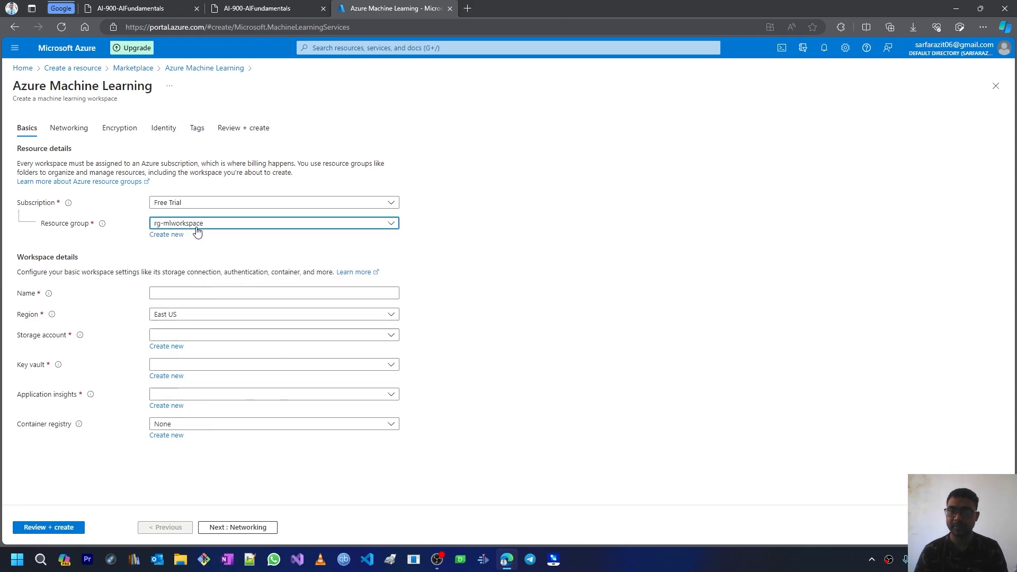
pyautogui.click(186, 293)
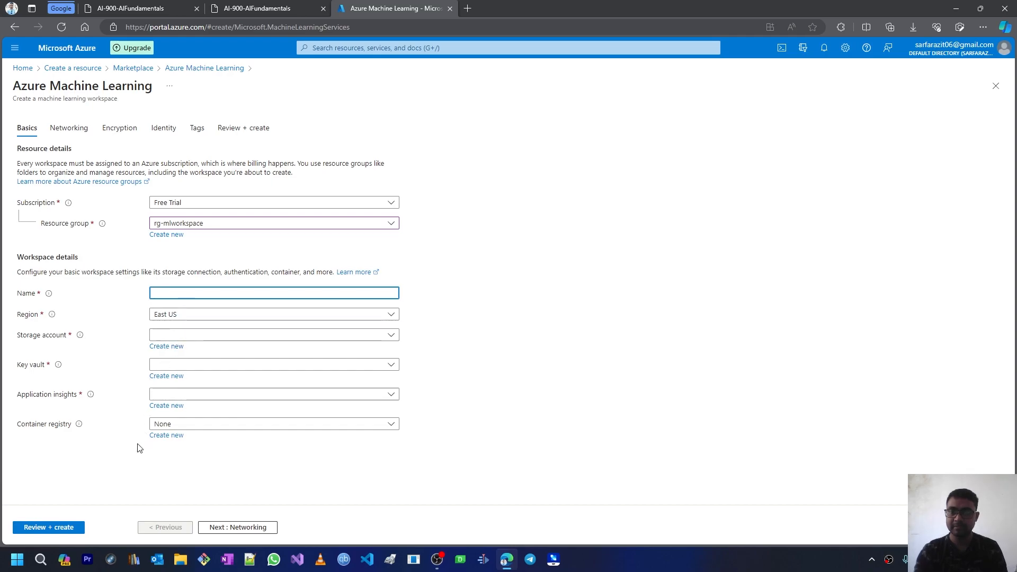
pyautogui.write('mlwr')
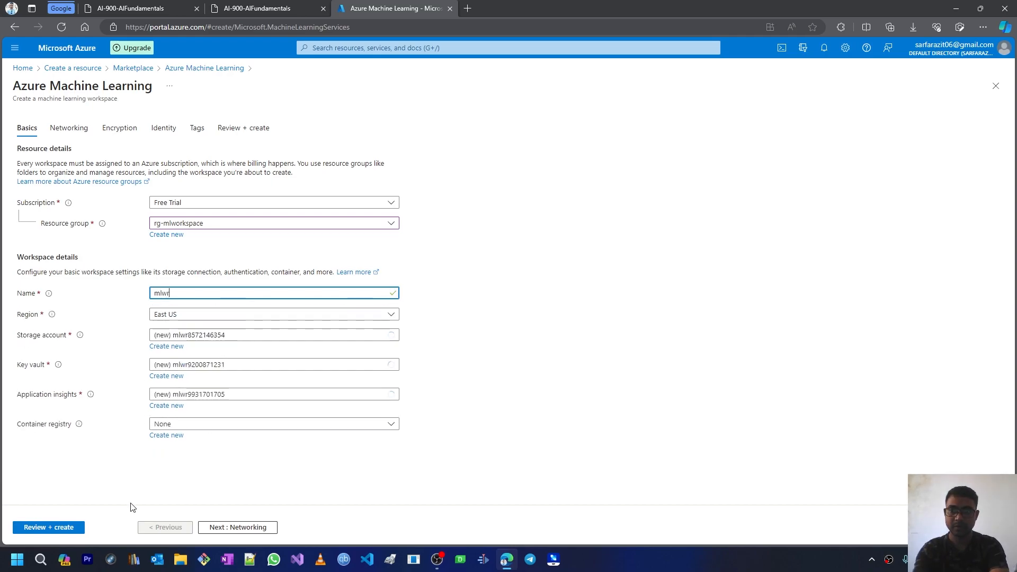
pyautogui.write('kspace')
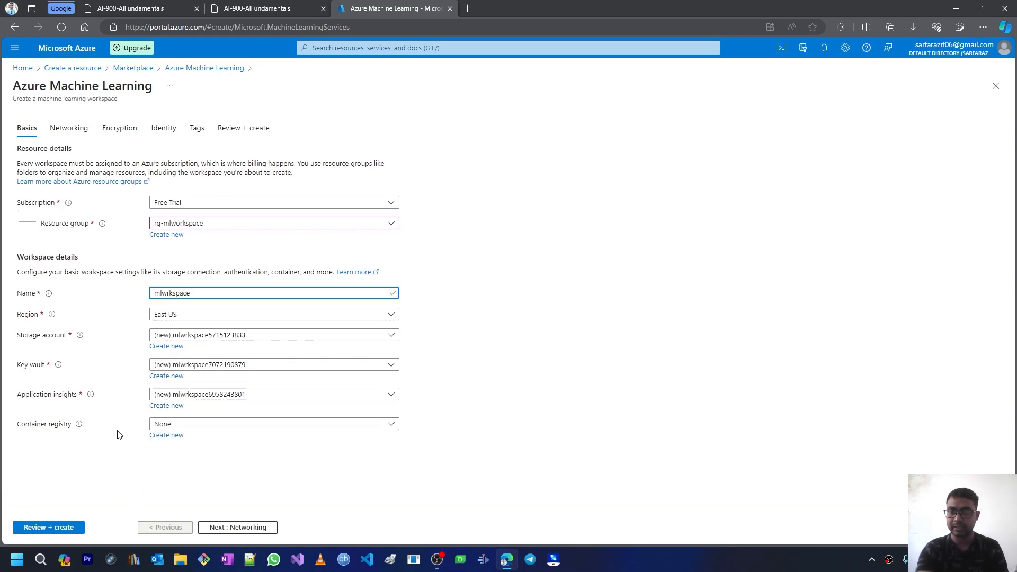
pyautogui.click(53, 528)
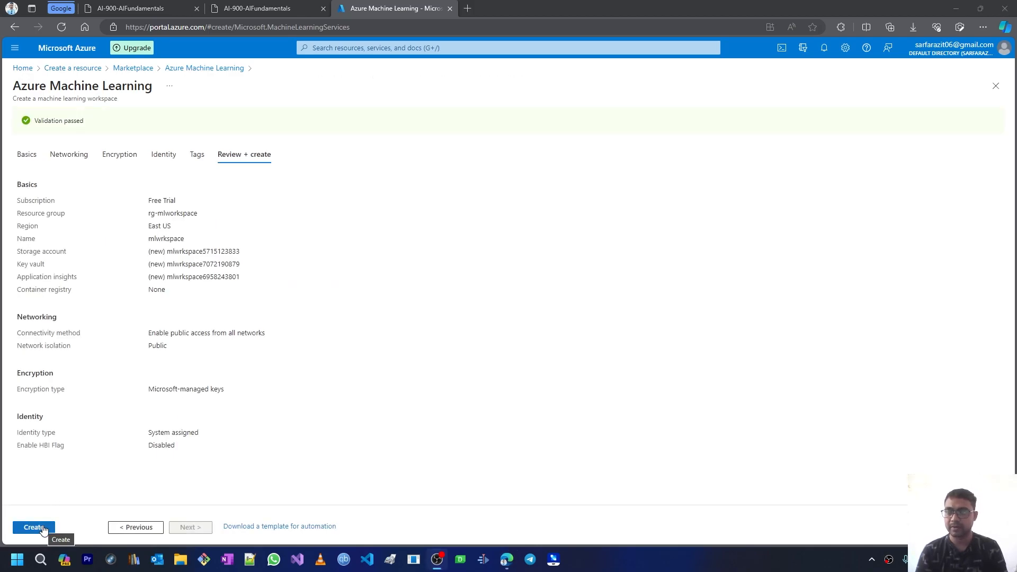
pyautogui.click(43, 529)
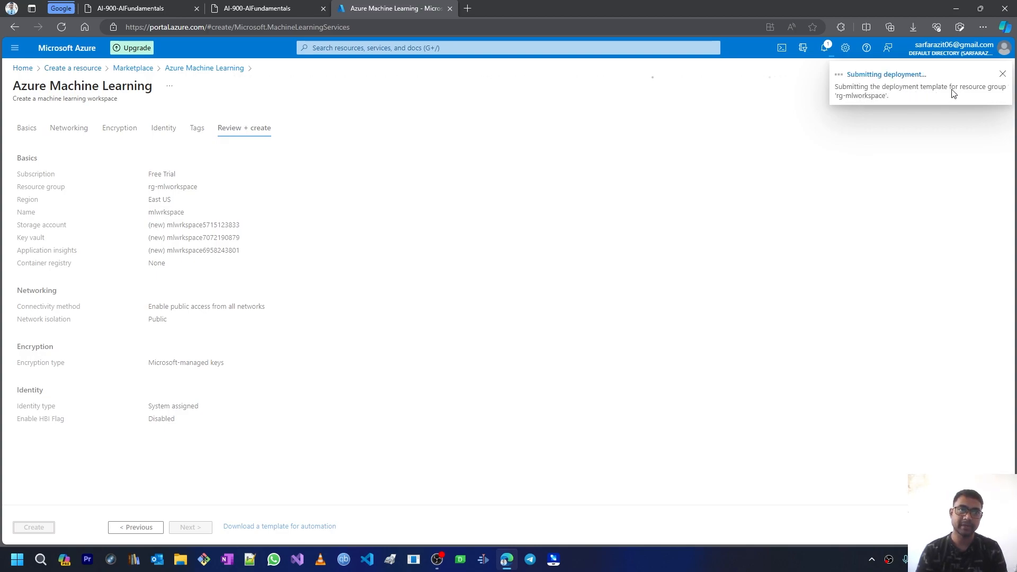
# - Open the deployed mlwrkspace workspace from its resource group and launch Azure Machine Learning studio
pyautogui.click(873, 75)
pyautogui.press('Return')
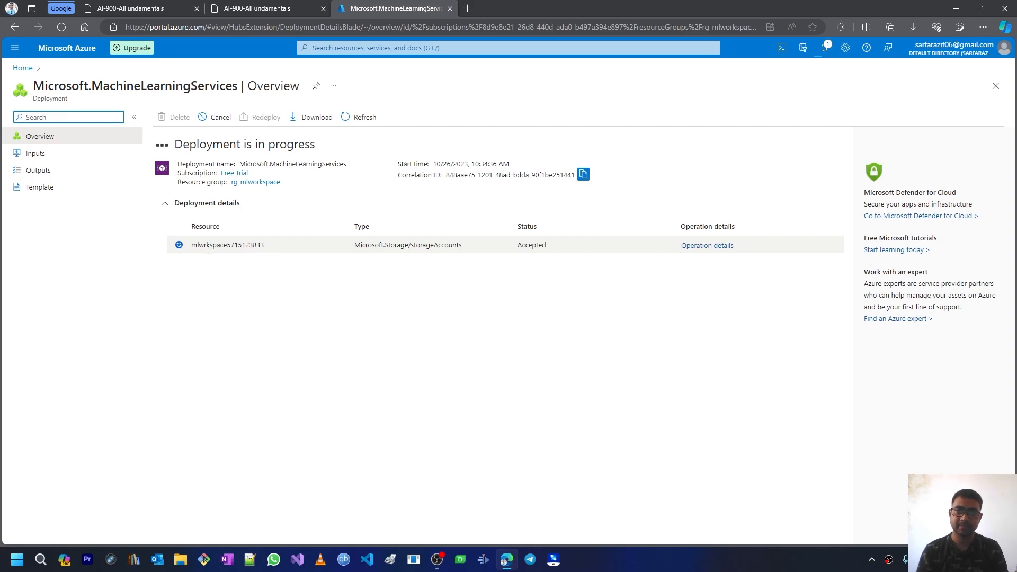
pyautogui.click(255, 184)
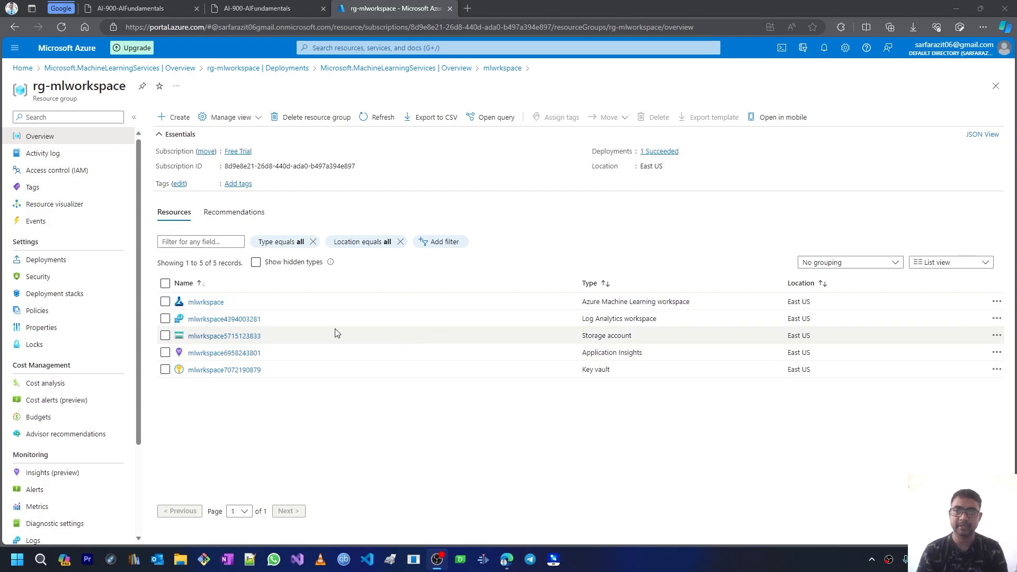
pyautogui.click(211, 304)
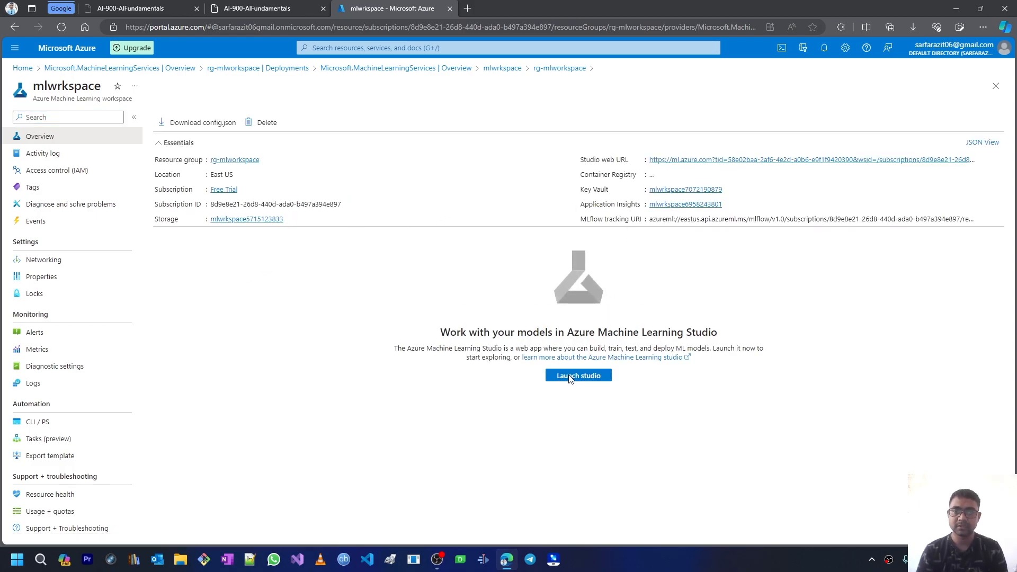
pyautogui.click(569, 377)
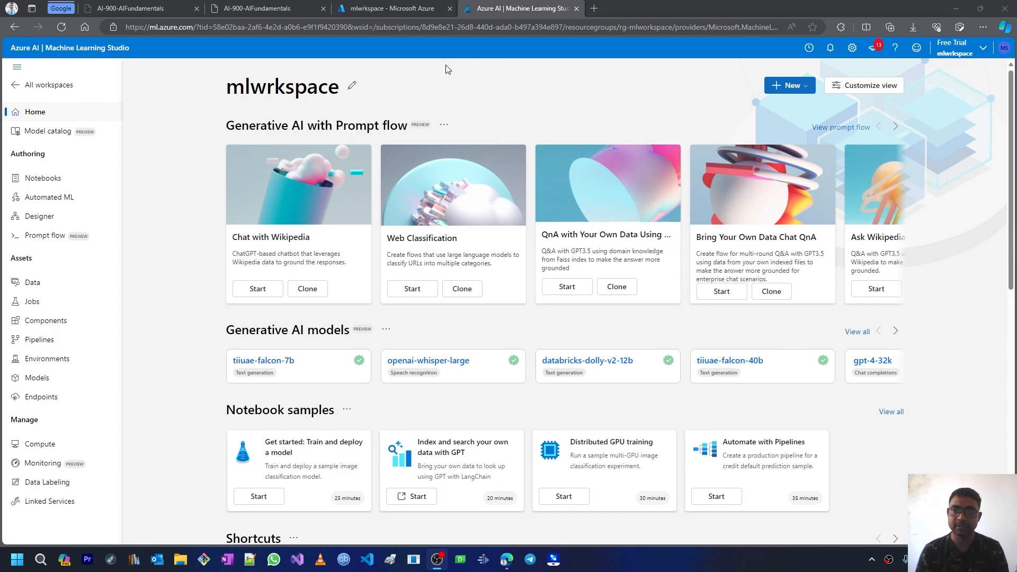
# - Check the exercise's workspace instructions, view all workspaces in the studio and reopen mlwrkspace
pyautogui.click(281, 6)
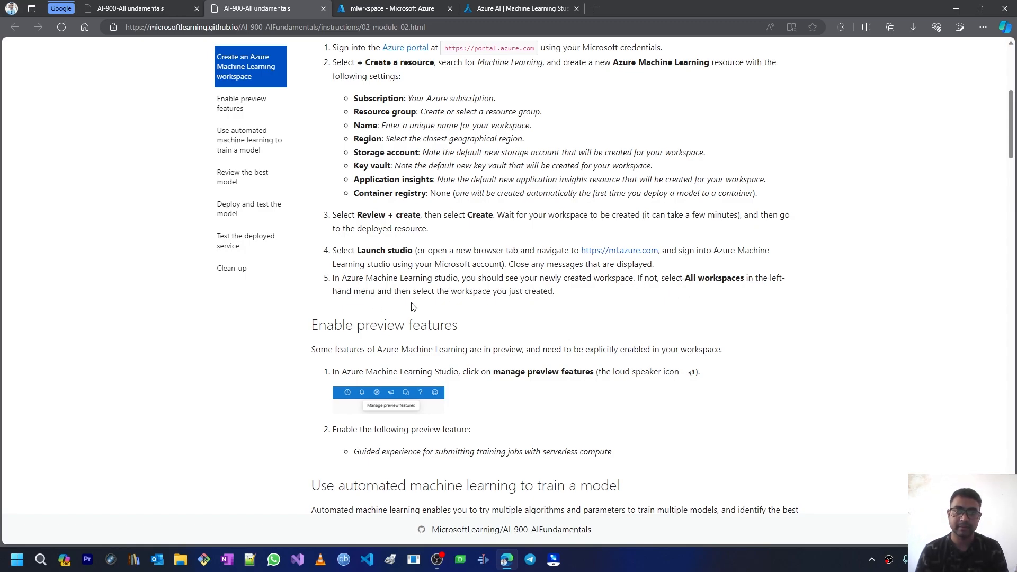
pyautogui.click(501, 6)
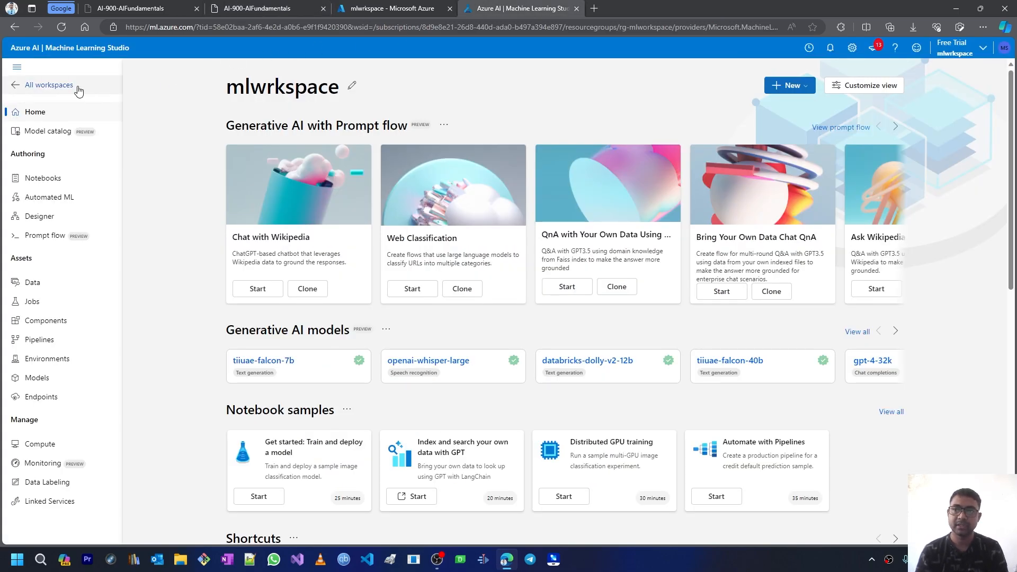
pyautogui.click(60, 89)
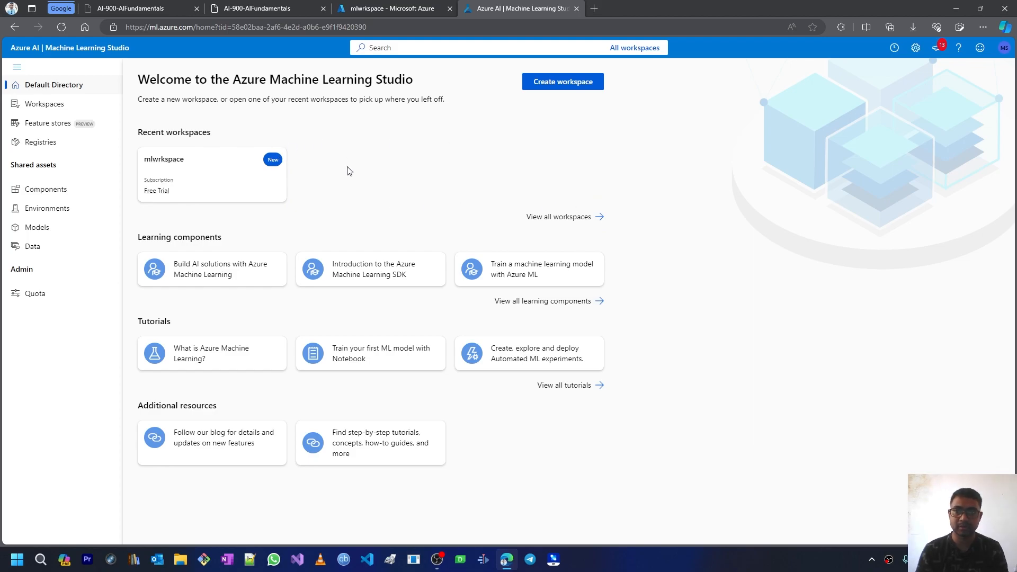
pyautogui.click(166, 160)
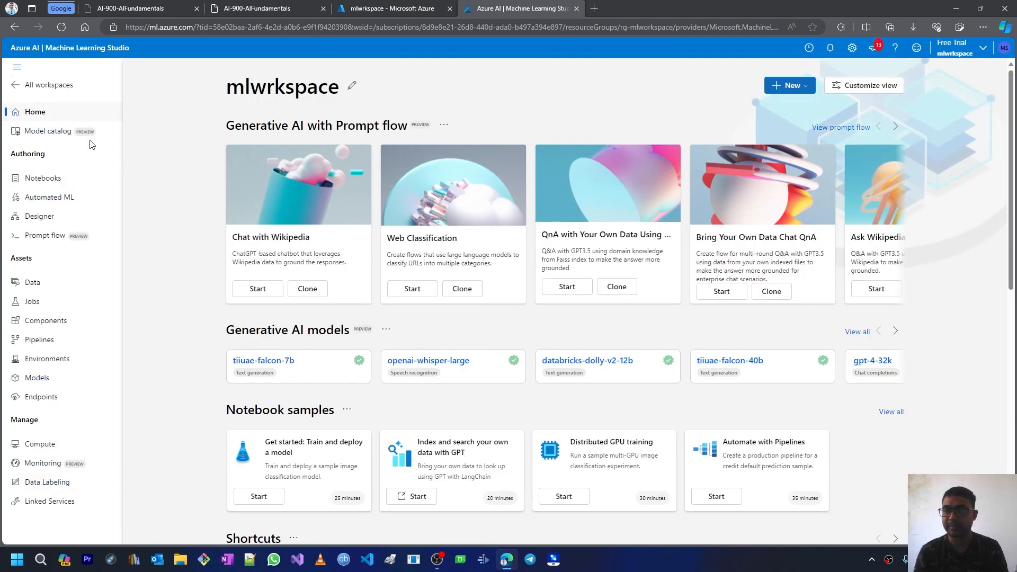
# - Read the exercise's preview-feature instructions, open the studio's preview feature management and look through the listed features
pyautogui.click(299, 8)
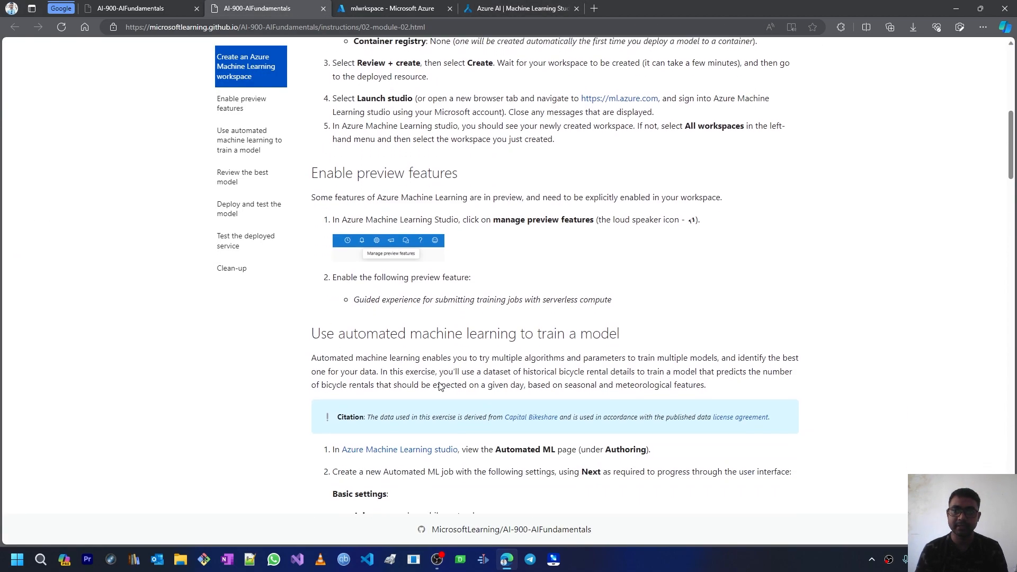
pyautogui.scroll(-1, 384, 302)
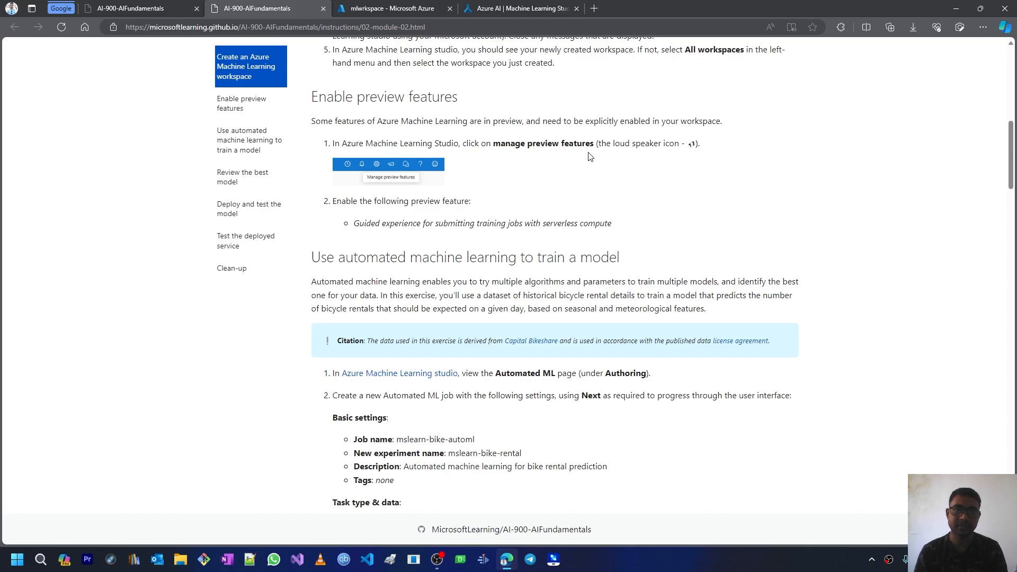
pyautogui.click(519, 8)
pyautogui.click(874, 48)
pyautogui.scroll(-5, 867, 310)
pyautogui.scroll(-5, 867, 309)
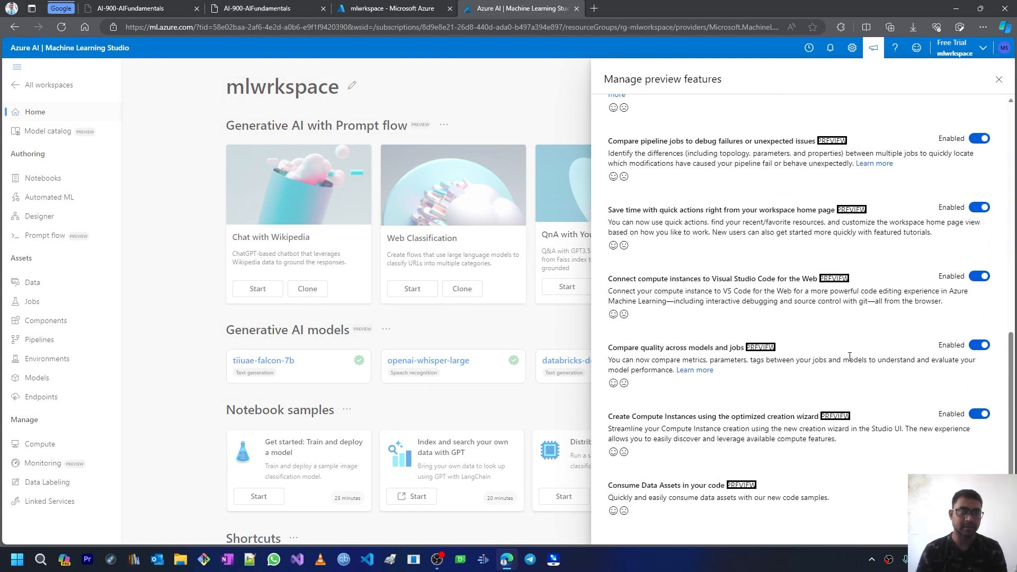
pyautogui.scroll(10, 912, 183)
pyautogui.scroll(-10, 883, 231)
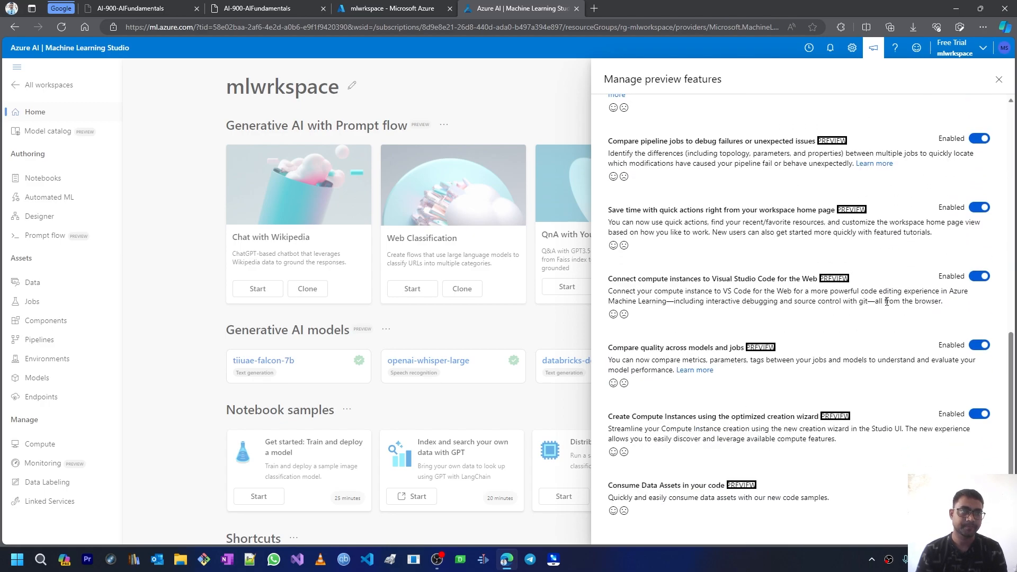
# - Recheck the required feature's name in the exercise and locate "Guided experience for submitting training jobs with serverless compute" among the studio's preview features
pyautogui.click(257, 9)
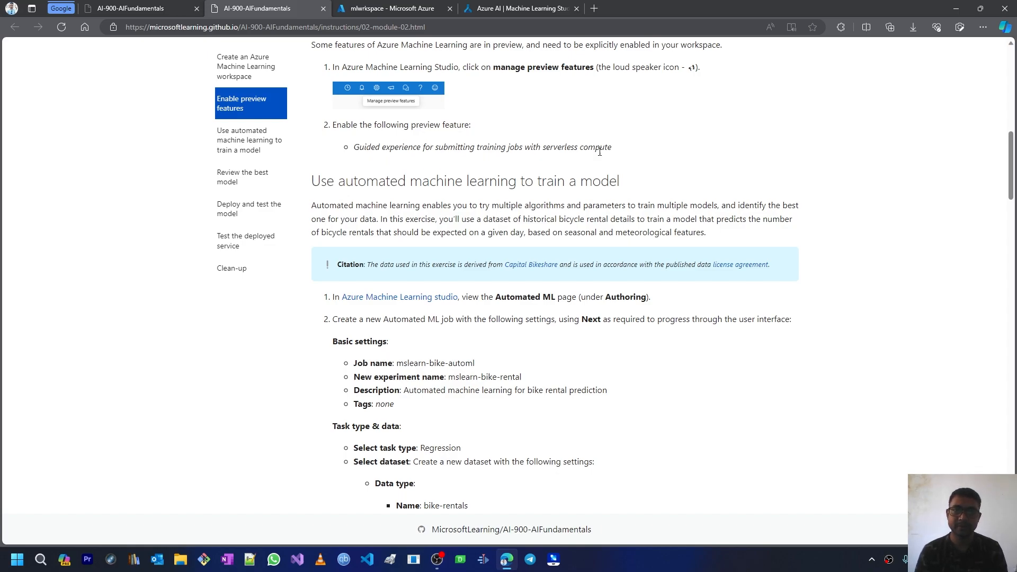
pyautogui.click(527, 14)
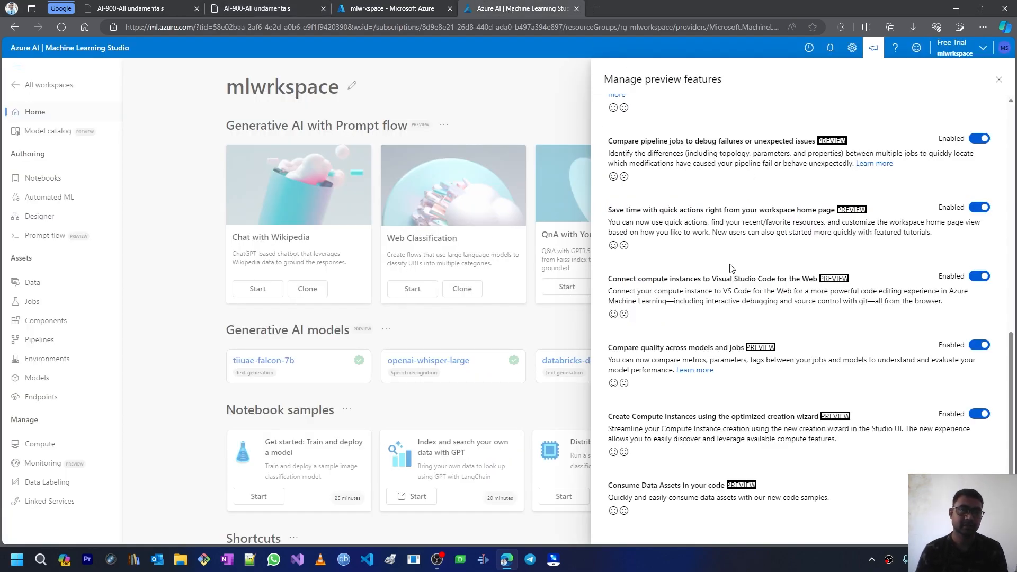
pyautogui.scroll(5, 652, 188)
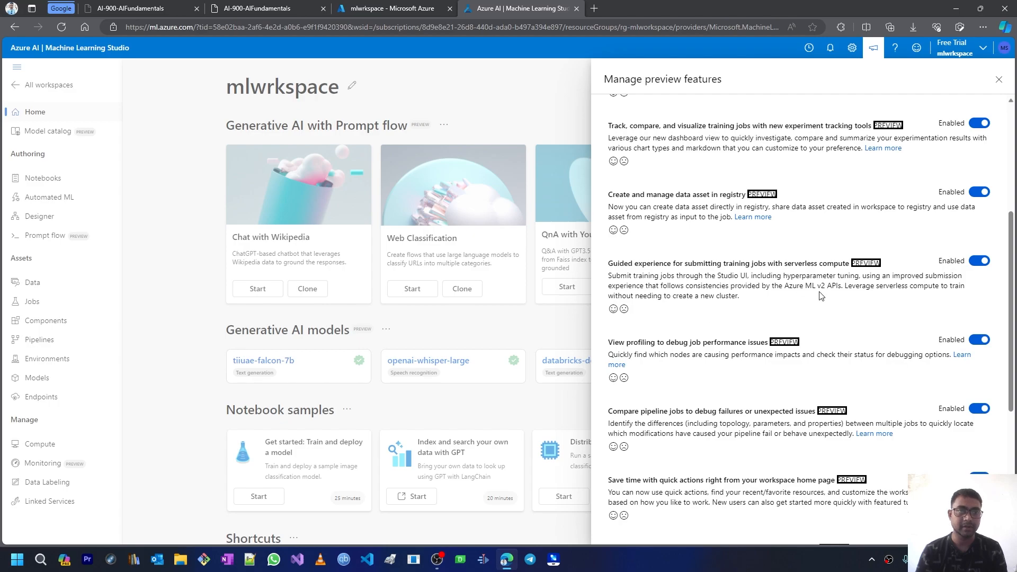
pyautogui.scroll(4, 895, 207)
pyautogui.scroll(-7, 955, 318)
pyautogui.scroll(-2, 955, 318)
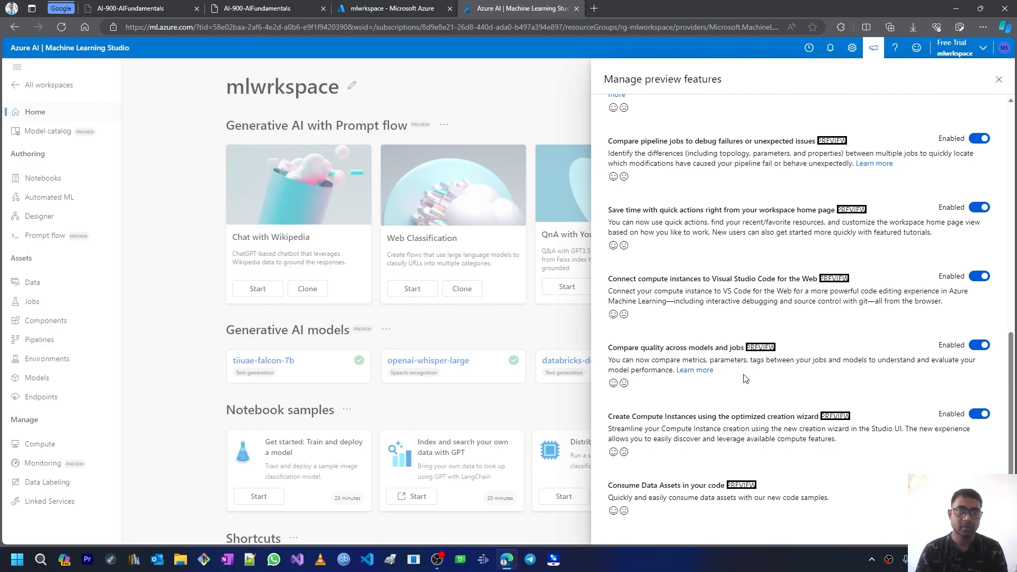
pyautogui.scroll(15, 744, 375)
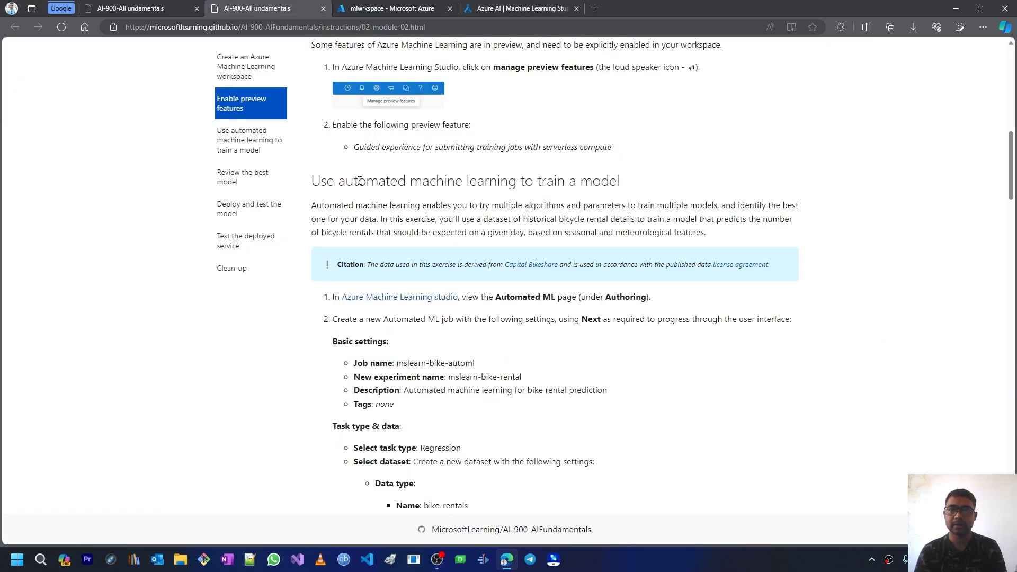
# - Read the exercise's introduction to training a model with automated machine learning and open the studio's Automated ML page
pyautogui.scroll(-1, 359, 180)
pyautogui.scroll(-1, 320, 106)
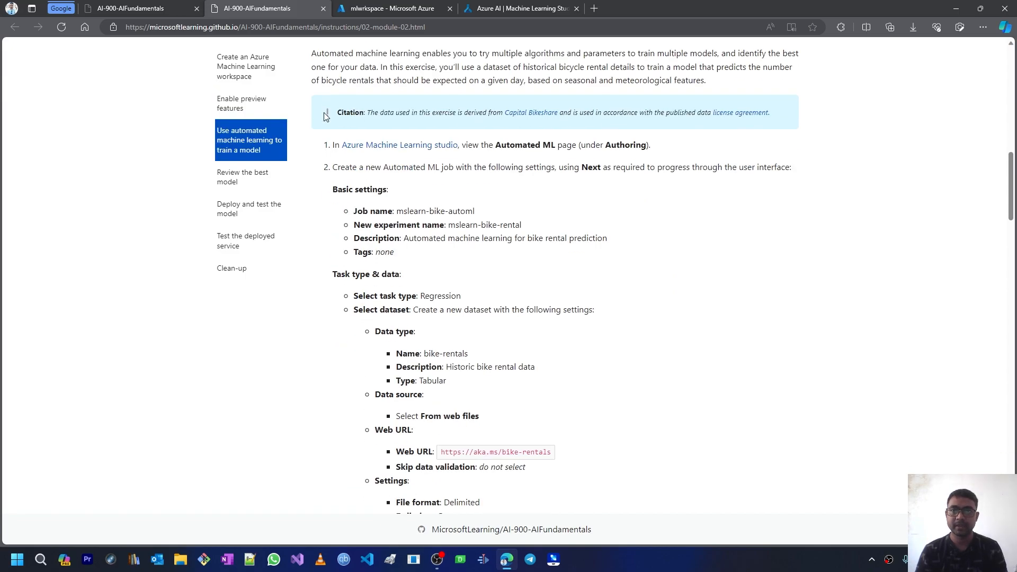
pyautogui.scroll(1, 325, 116)
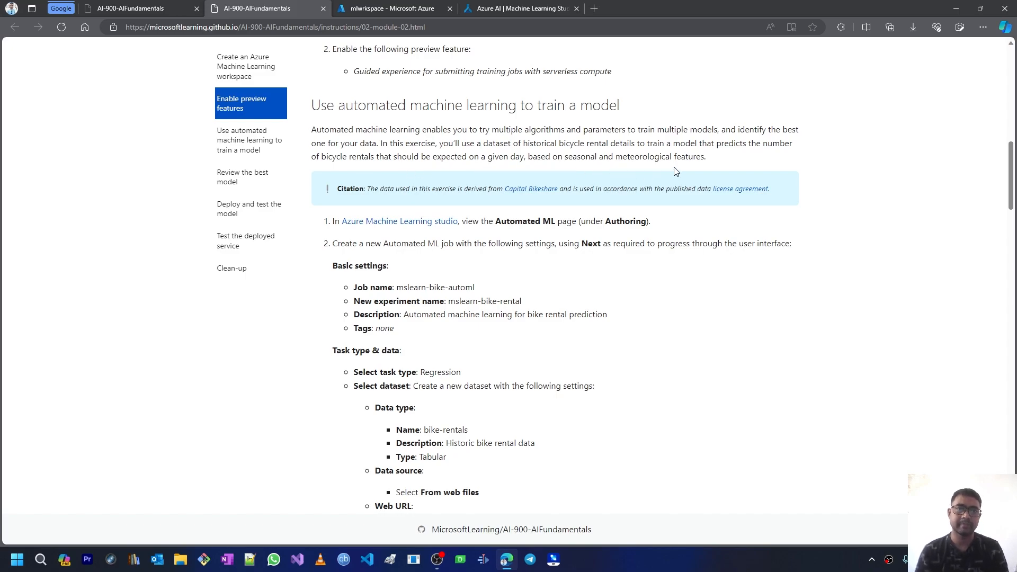
pyautogui.scroll(-1, 375, 131)
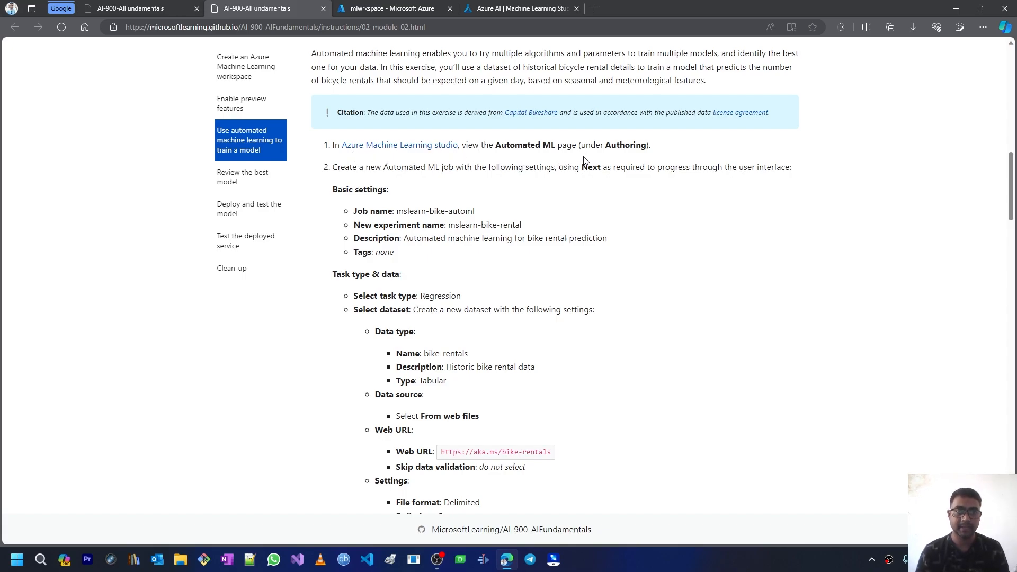
pyautogui.click(502, 9)
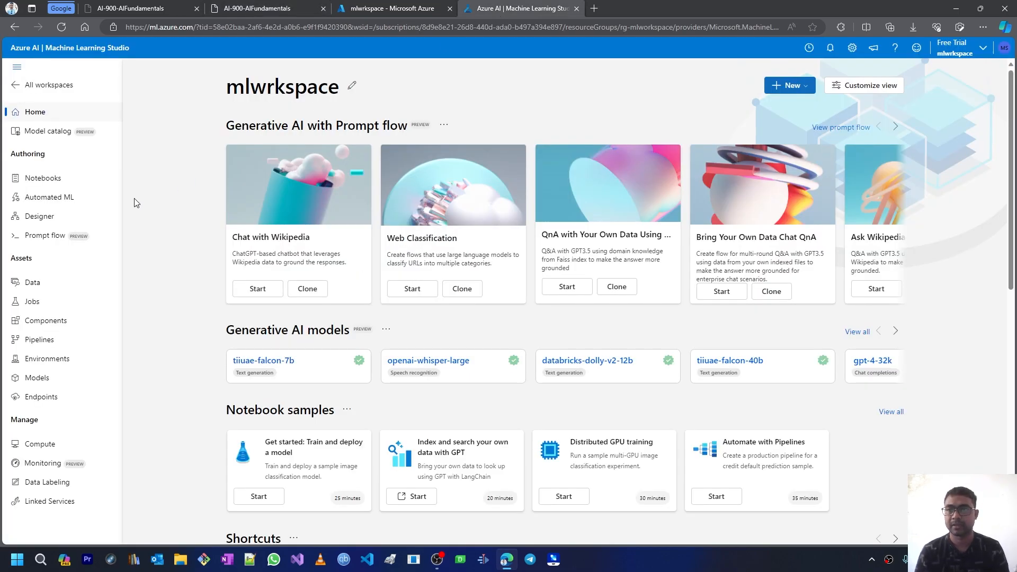
pyautogui.click(47, 201)
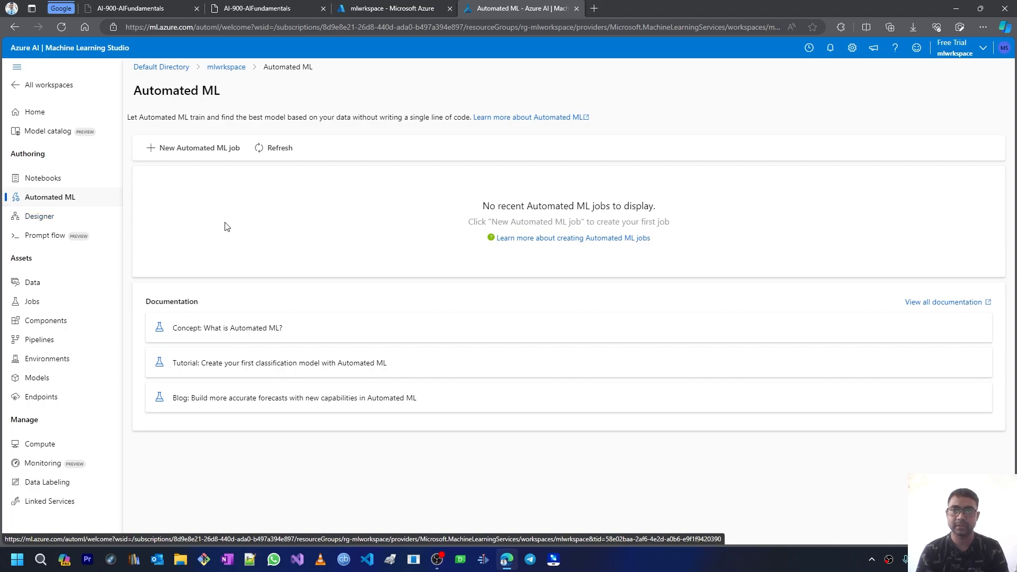
# - Copy the job name mslearn-bike-automl from the exercise and place the studio in its own window beside the instructions
pyautogui.click(289, 9)
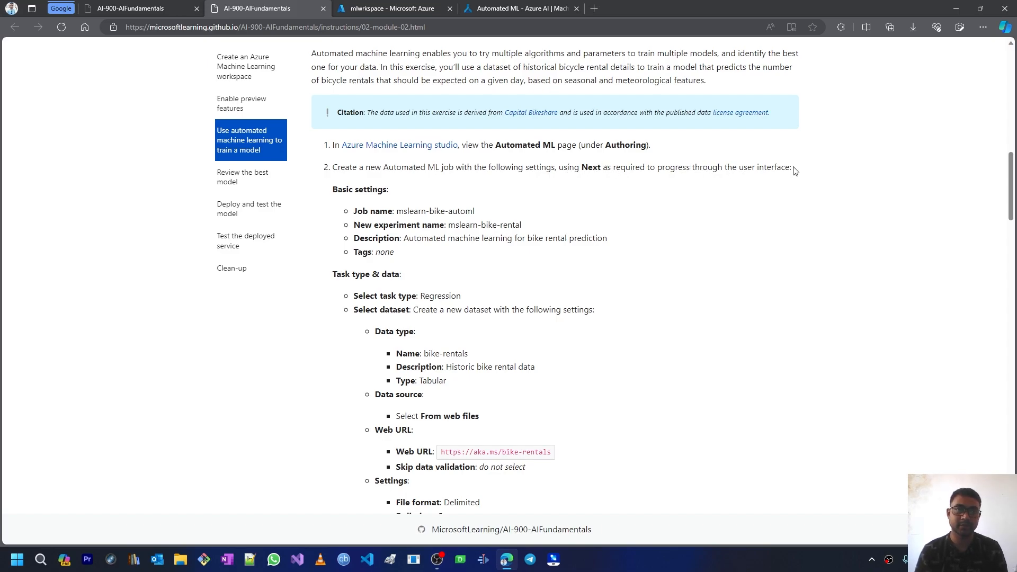
pyautogui.scroll(-3, 484, 223)
pyautogui.scroll(1, 413, 152)
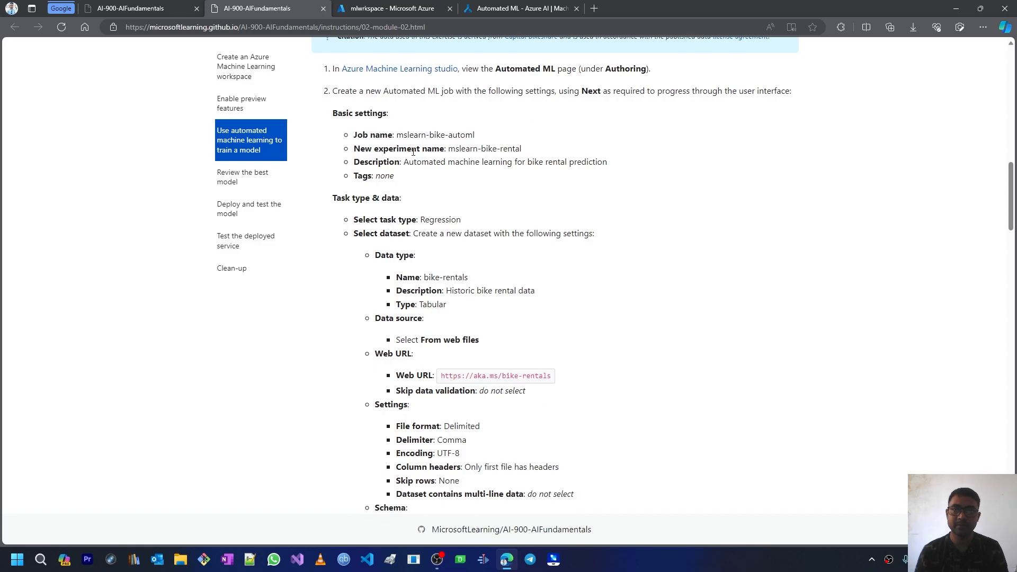
pyautogui.moveTo(399, 135); pyautogui.dragTo(476, 135)
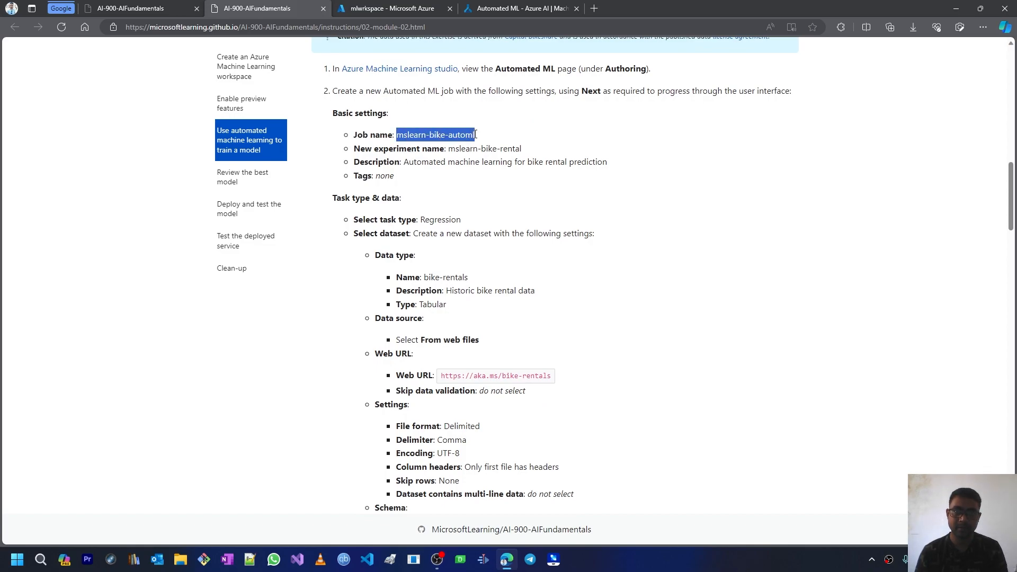
pyautogui.hotkey('ctrl', 'c')
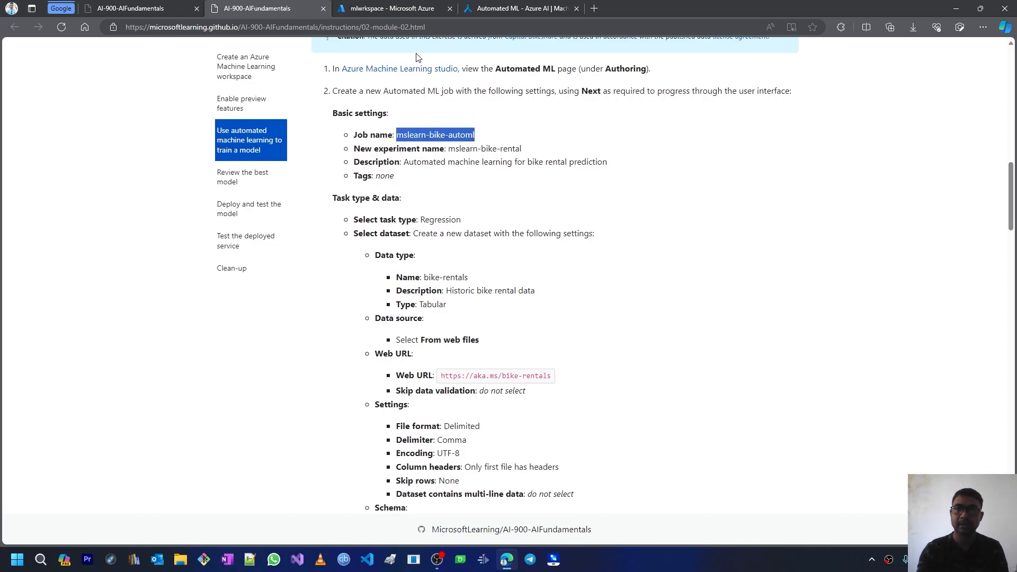
pyautogui.moveTo(493, 10); pyautogui.dragTo(1015, 196)
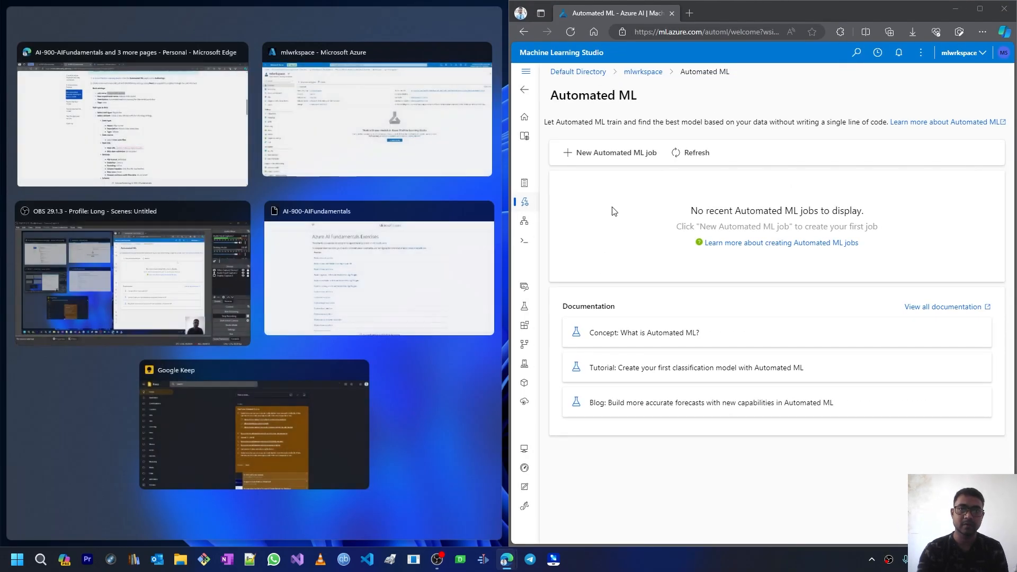
# - Start a new Automated ML job with the job name mslearn-bike-automl and the new experiment name mslearn-bike-rental
pyautogui.click(625, 154)
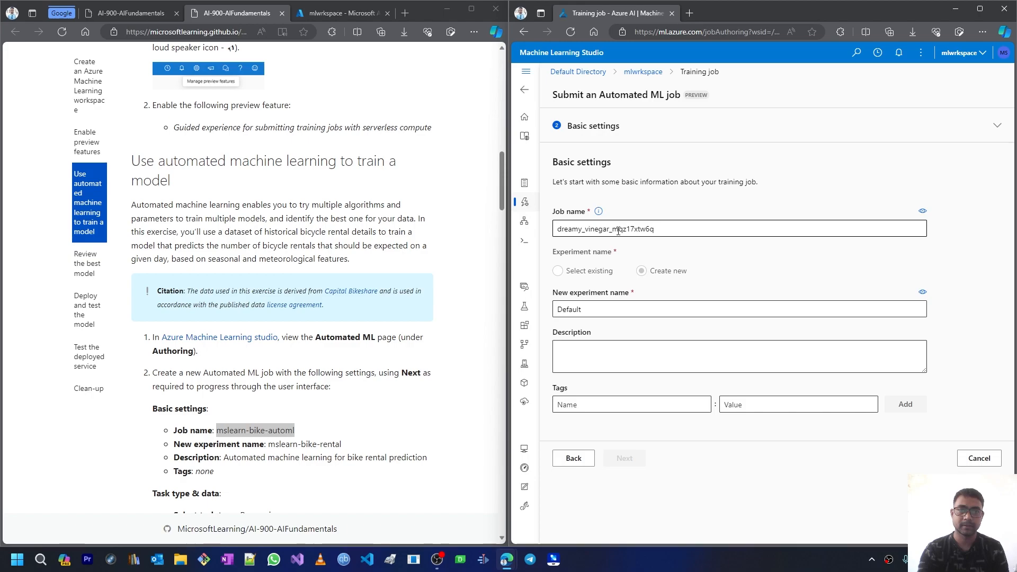
pyautogui.moveTo(667, 229); pyautogui.dragTo(526, 231)
pyautogui.hotkey('ctrl', 'v')
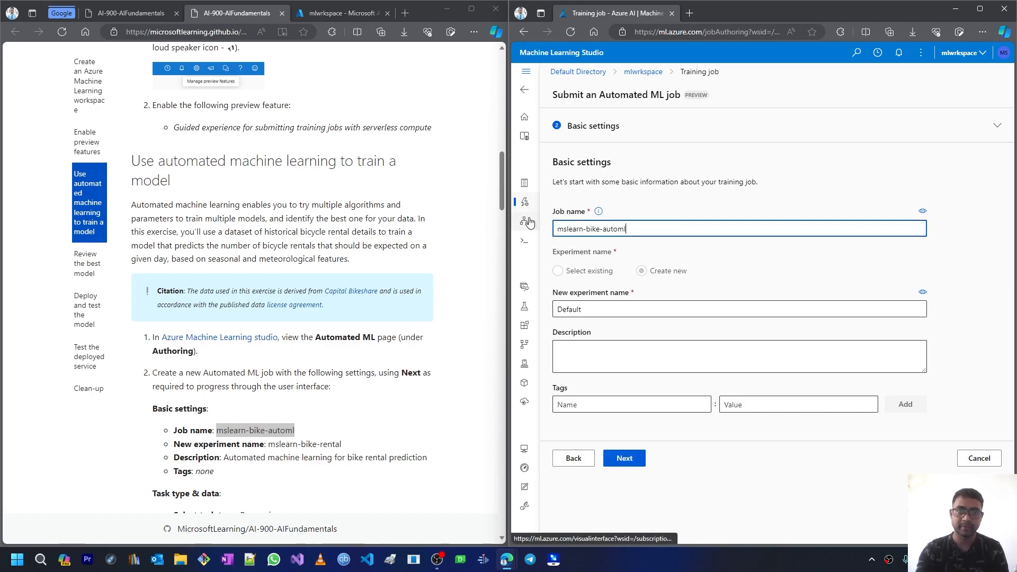
pyautogui.scroll(-4, 237, 351)
pyautogui.moveTo(269, 218); pyautogui.dragTo(362, 215)
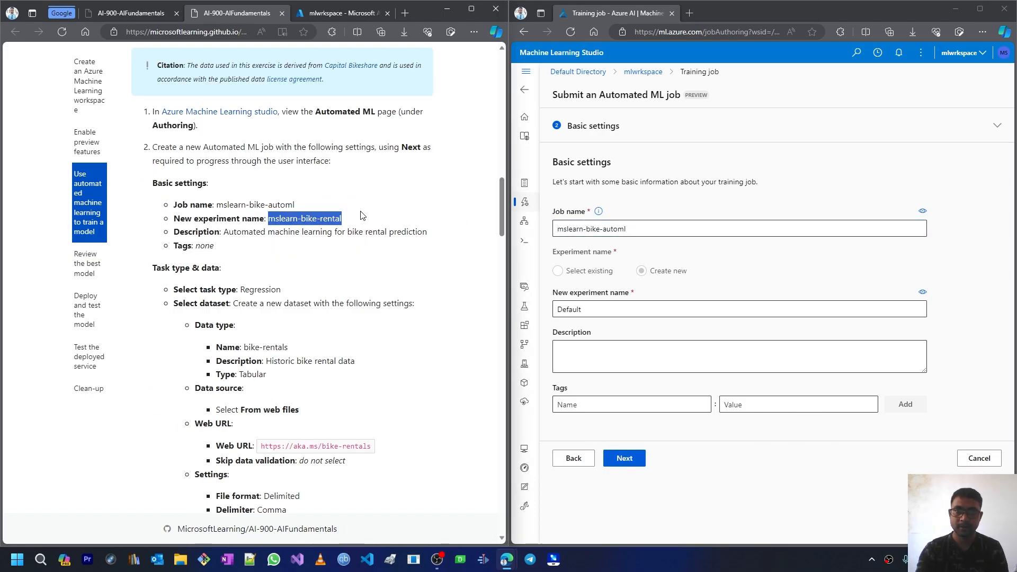
pyautogui.click(565, 309)
pyautogui.hotkey('ctrl', 'a')
pyautogui.hotkey('ctrl', 'v')
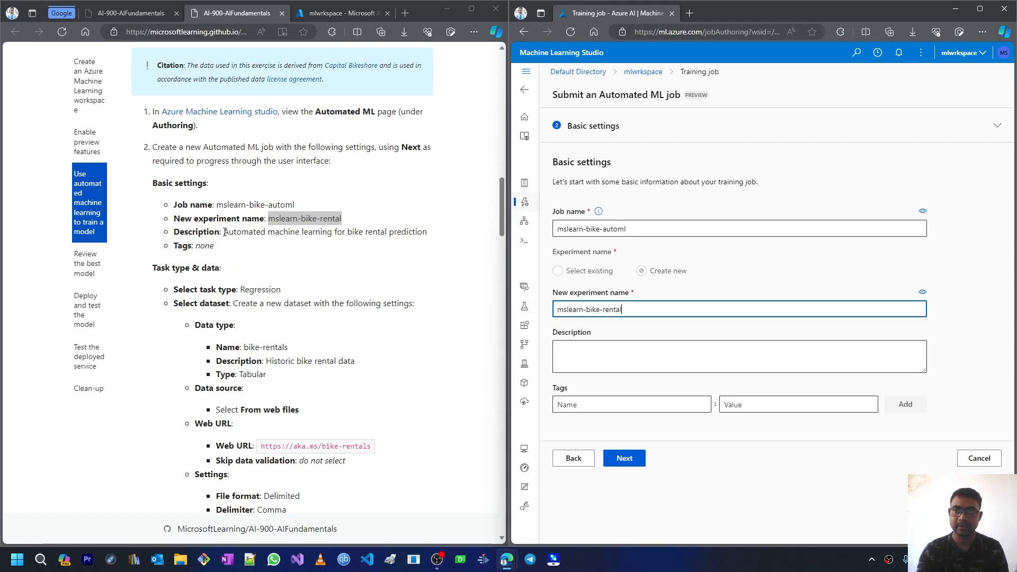
# - Set the job's description to "Automated machine learning for bike rental prediction" and continue to the task type and data settings
pyautogui.moveTo(224, 231); pyautogui.dragTo(433, 235)
pyautogui.hotkey('ctrl', 'c')
pyautogui.click(660, 347)
pyautogui.hotkey('ctrl', 'v')
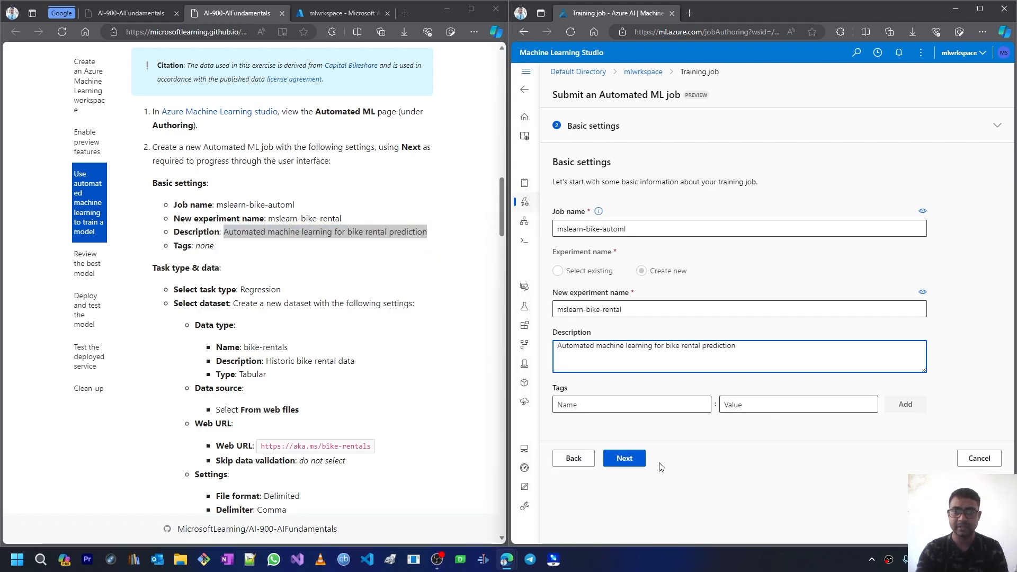
pyautogui.click(624, 460)
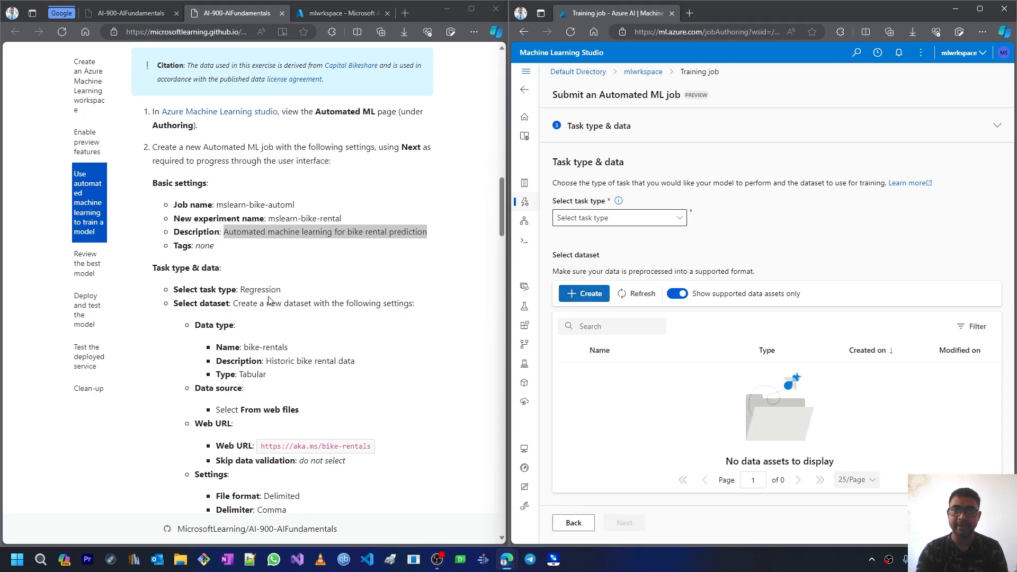
# - Set the job's task type to Regression as the exercise specifies
pyautogui.scroll(-1, 244, 262)
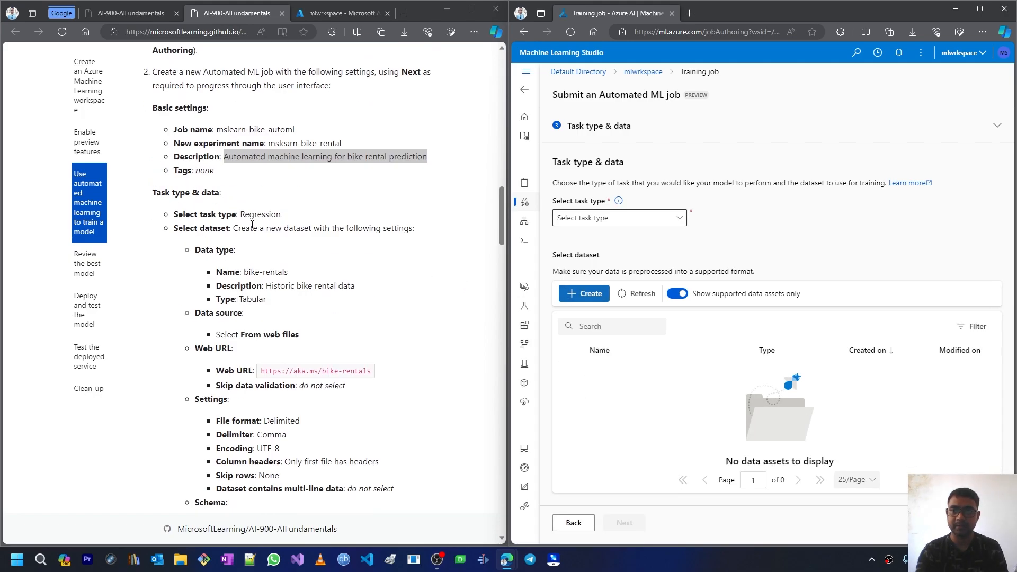
pyautogui.click(678, 218)
pyautogui.click(604, 302)
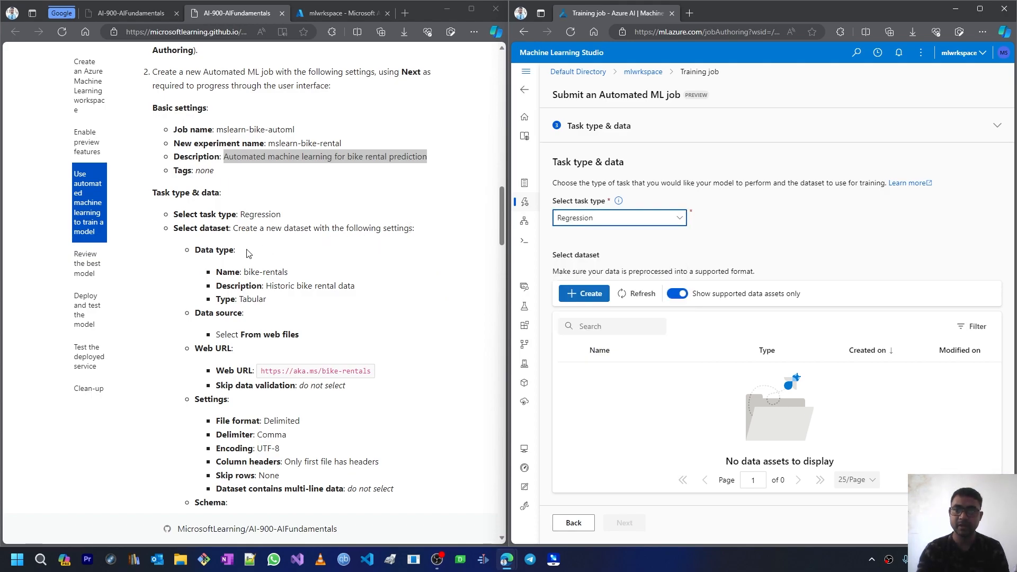
# - Start creating a new data asset for the job and name it bike-rentals
pyautogui.click(588, 294)
pyautogui.moveTo(244, 271); pyautogui.dragTo(361, 295)
pyautogui.hotkey('ctrl', 'c')
pyautogui.click(572, 234)
pyautogui.hotkey('ctrl', 'v')
# - Set the data asset's description to "Historic bike rental data", copied from the exercise
pyautogui.click(271, 287)
pyautogui.hotkey('ctrl', 'c')
pyautogui.click(268, 282)
pyautogui.moveTo(267, 286); pyautogui.dragTo(361, 290)
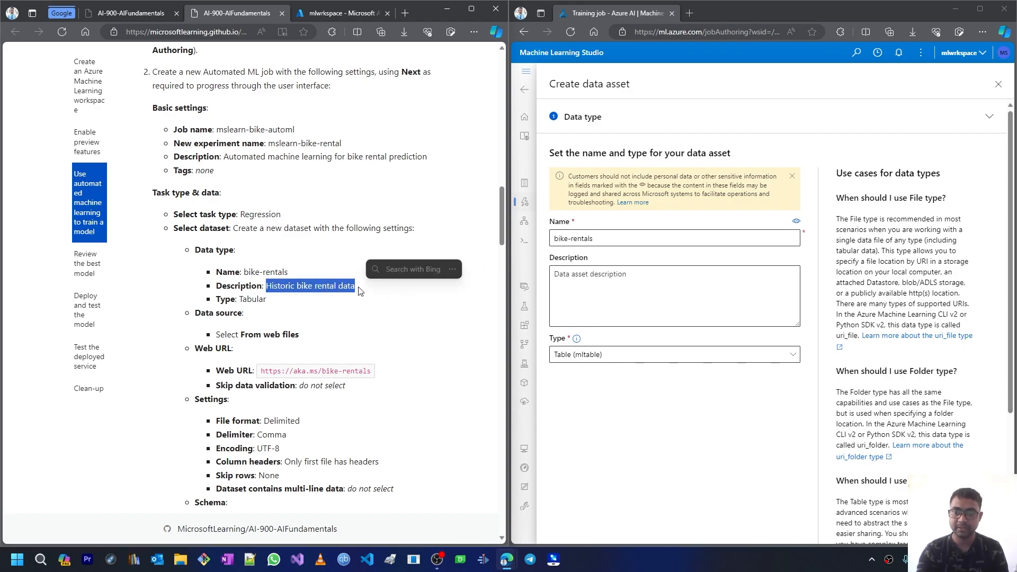
pyautogui.hotkey('ctrl', 'c')
pyautogui.click(583, 289)
pyautogui.hotkey('ctrl', 'v')
# - Set the data asset's type to Tabular and continue to the data source selection
pyautogui.click(604, 355)
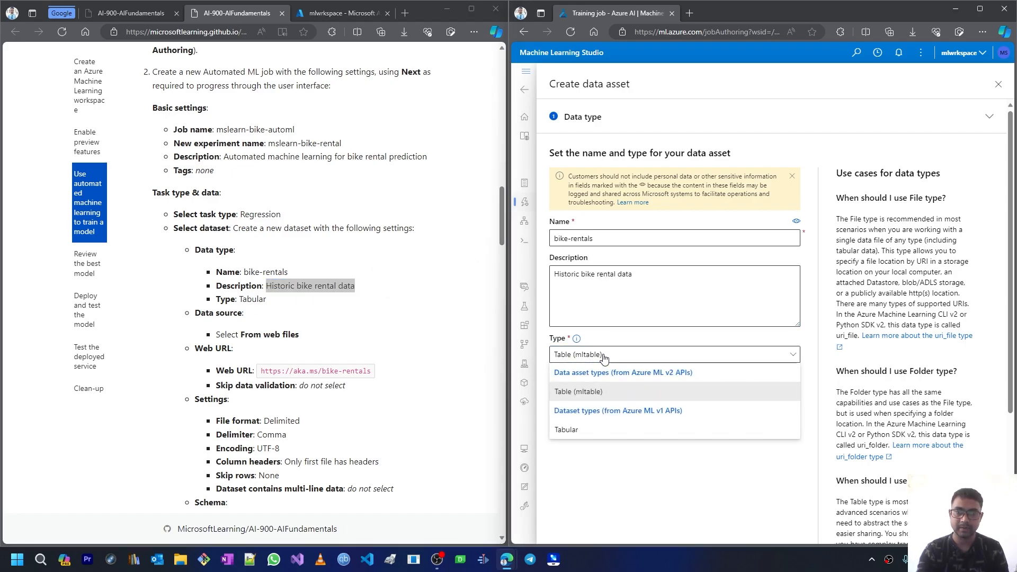
pyautogui.click(604, 430)
pyautogui.scroll(-3, 318, 256)
pyautogui.scroll(-3, 774, 454)
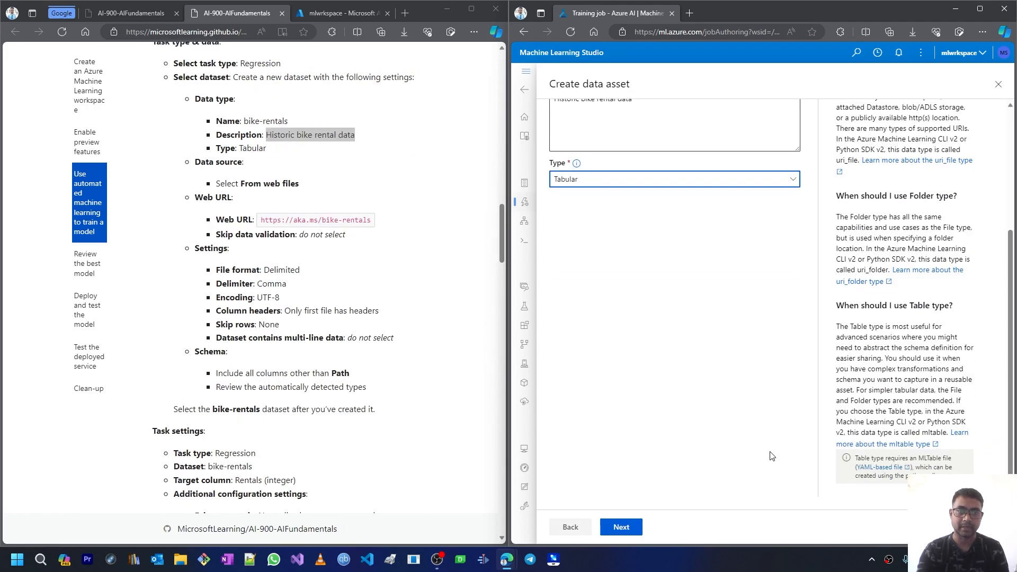
pyautogui.click(621, 528)
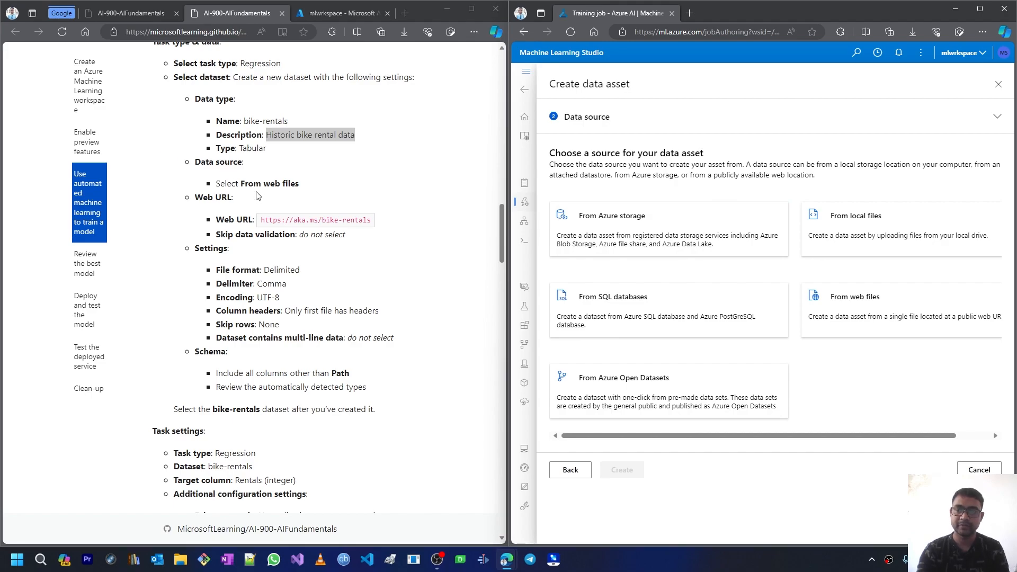
pyautogui.click(847, 308)
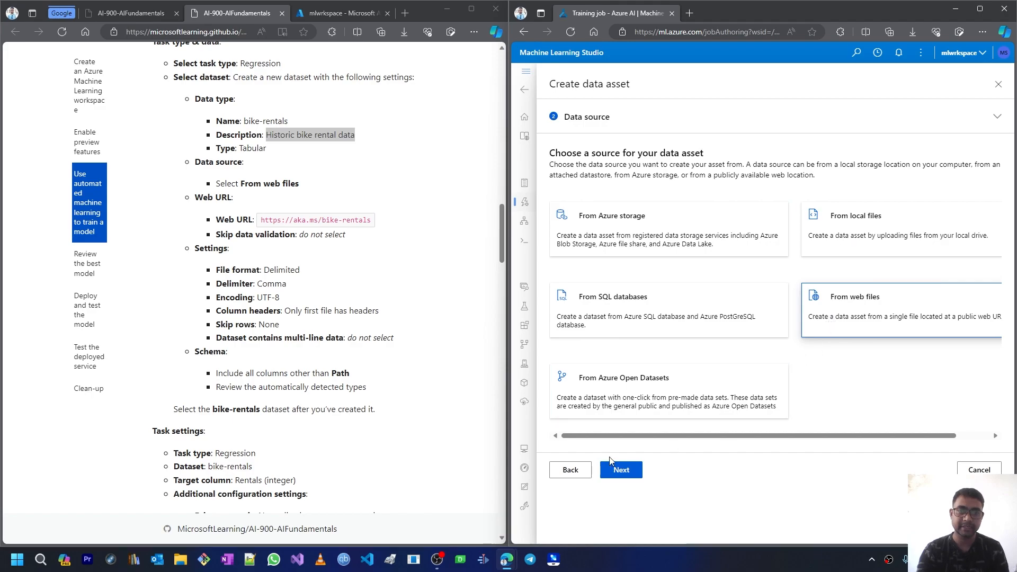
pyautogui.click(623, 471)
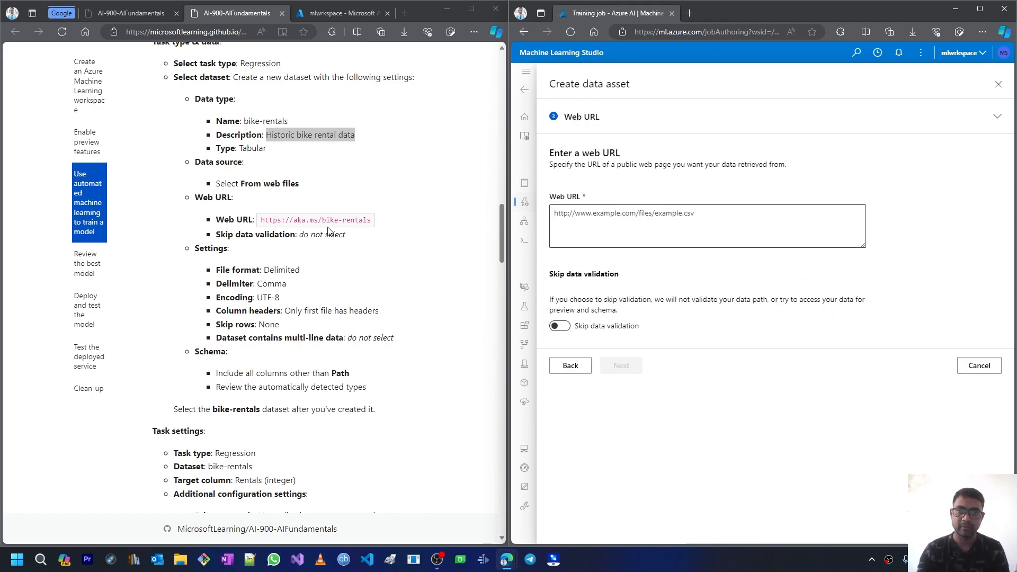
pyautogui.moveTo(258, 220); pyautogui.dragTo(312, 222)
pyautogui.click(374, 211)
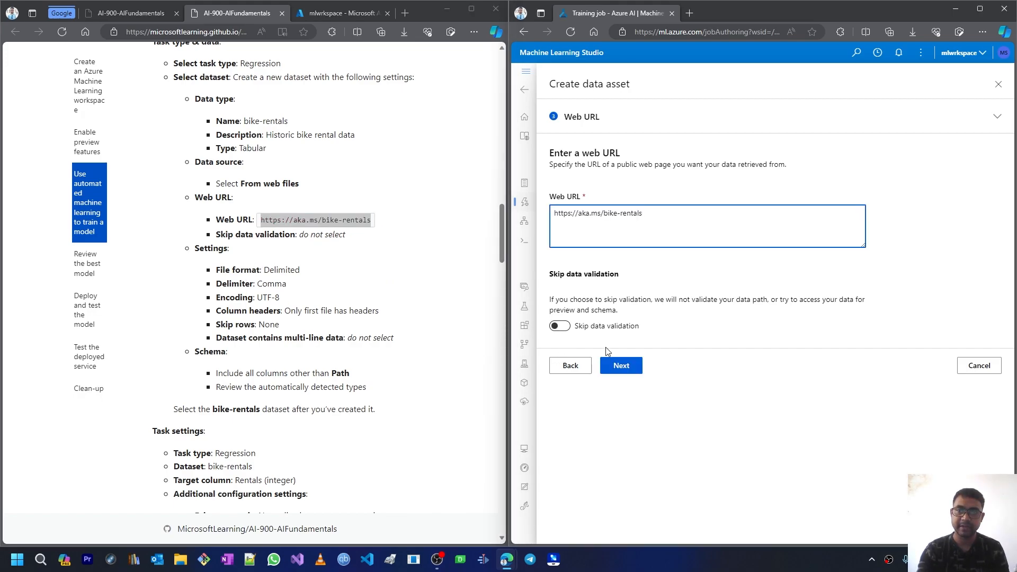
pyautogui.click(634, 366)
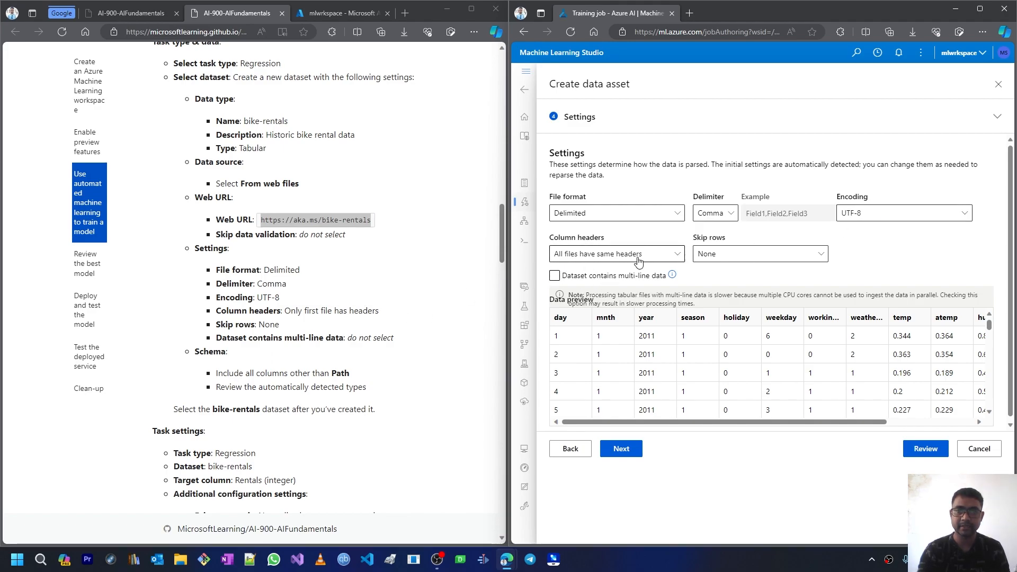
# - Set the column headers option to "Only first file has headers" and continue to the schema settings
pyautogui.click(676, 256)
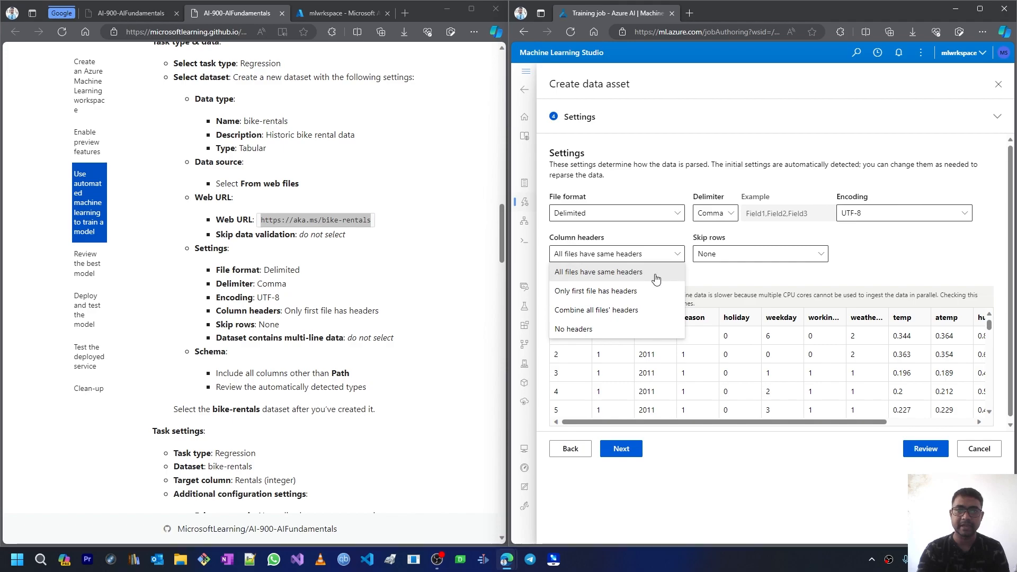
pyautogui.click(641, 292)
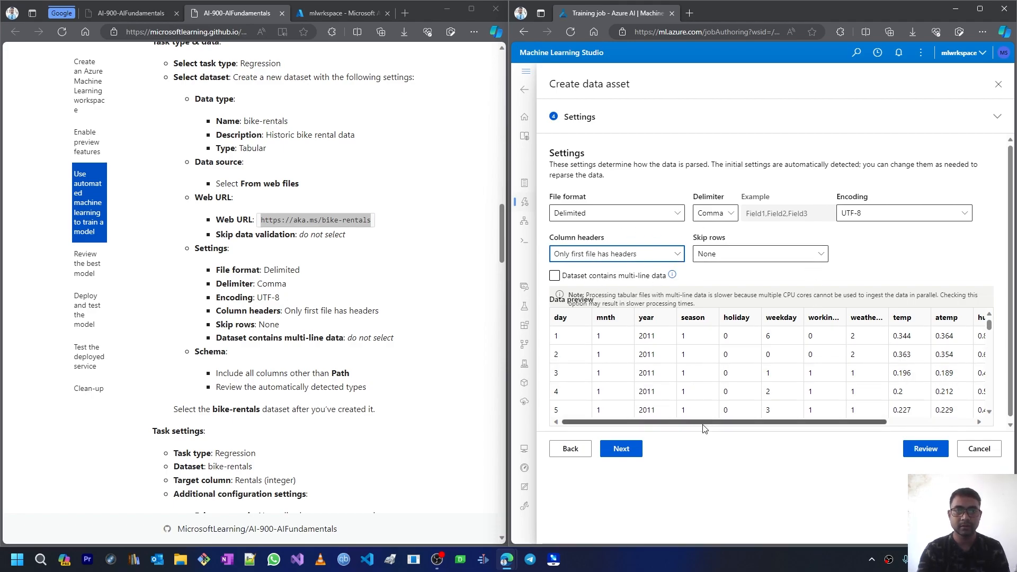
pyautogui.moveTo(702, 426); pyautogui.dragTo(673, 435)
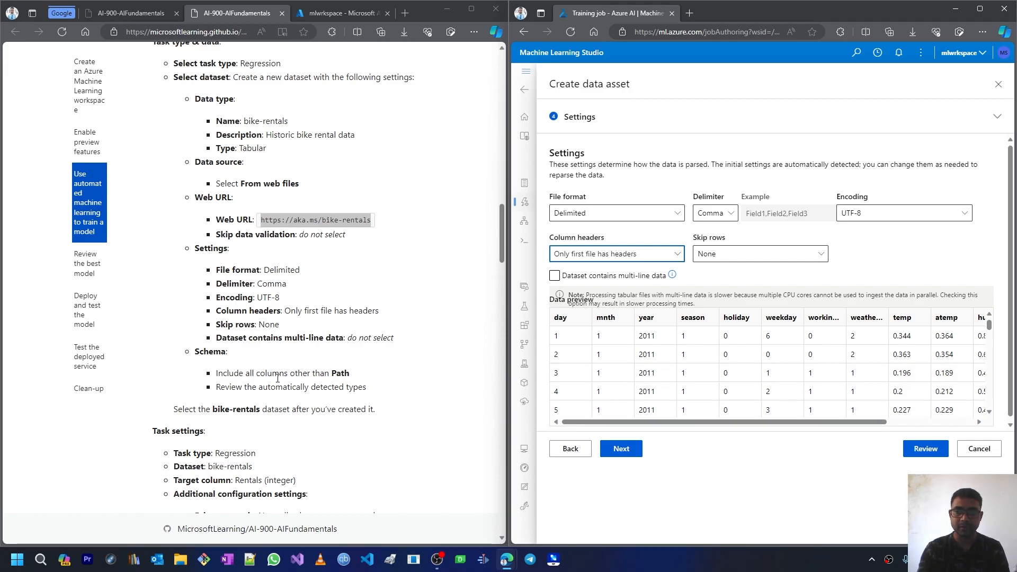
pyautogui.click(622, 449)
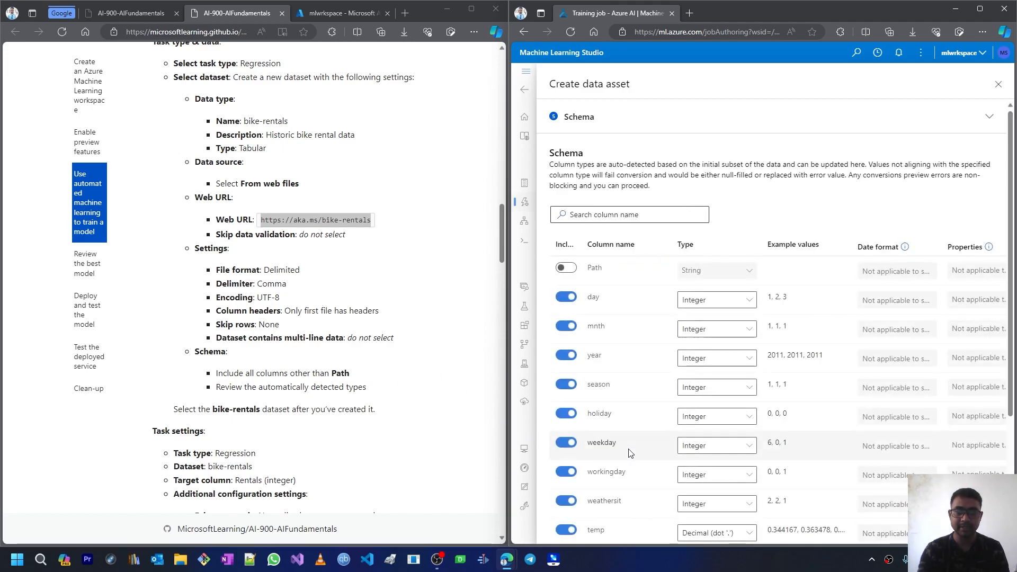
# - Review the included columns and their detected types in the schema, from Path to rentals, and continue to the final review
pyautogui.scroll(-1, 635, 307)
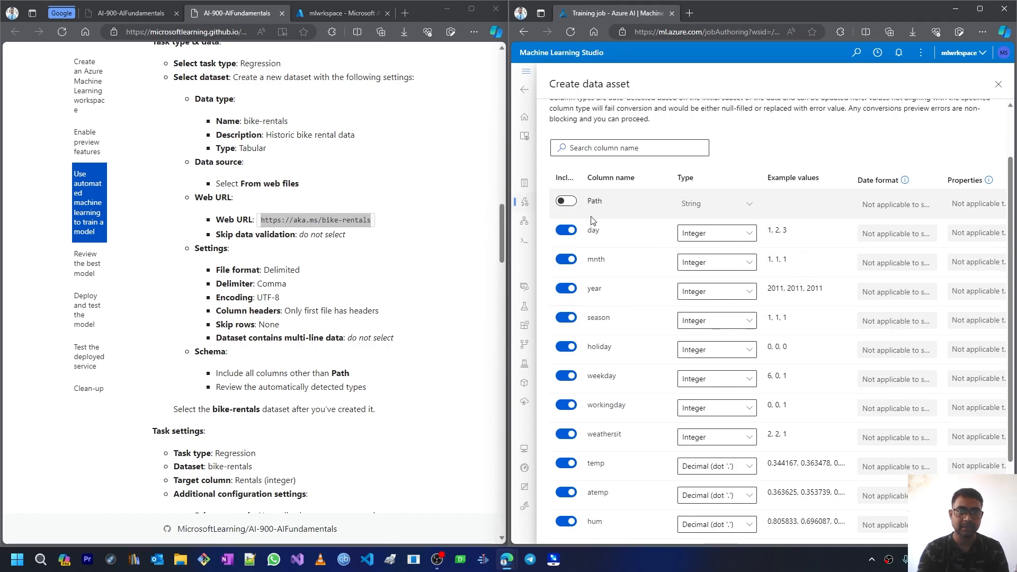
pyautogui.scroll(-1, 646, 298)
pyautogui.scroll(-1, 646, 298)
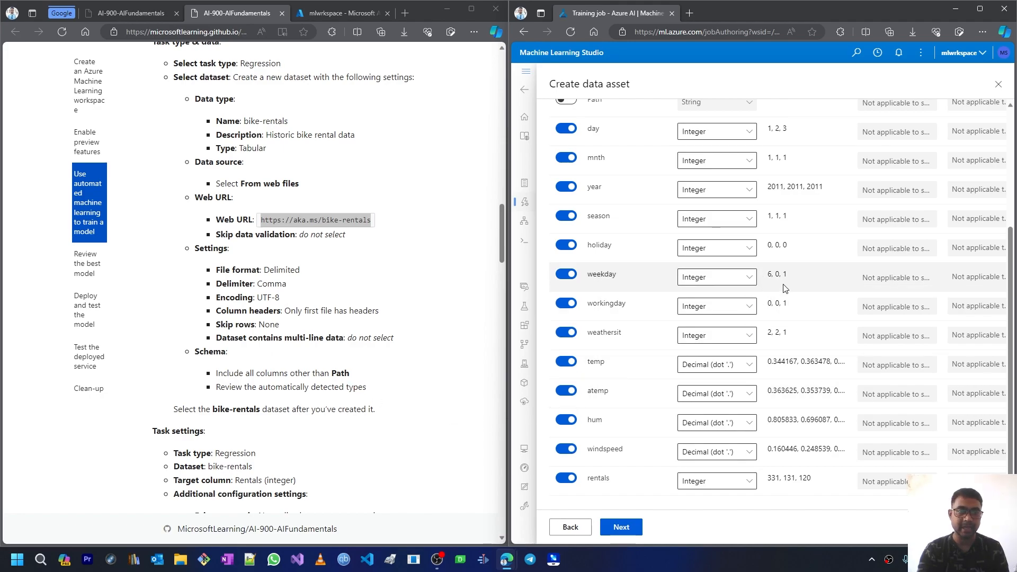
pyautogui.scroll(2, 689, 249)
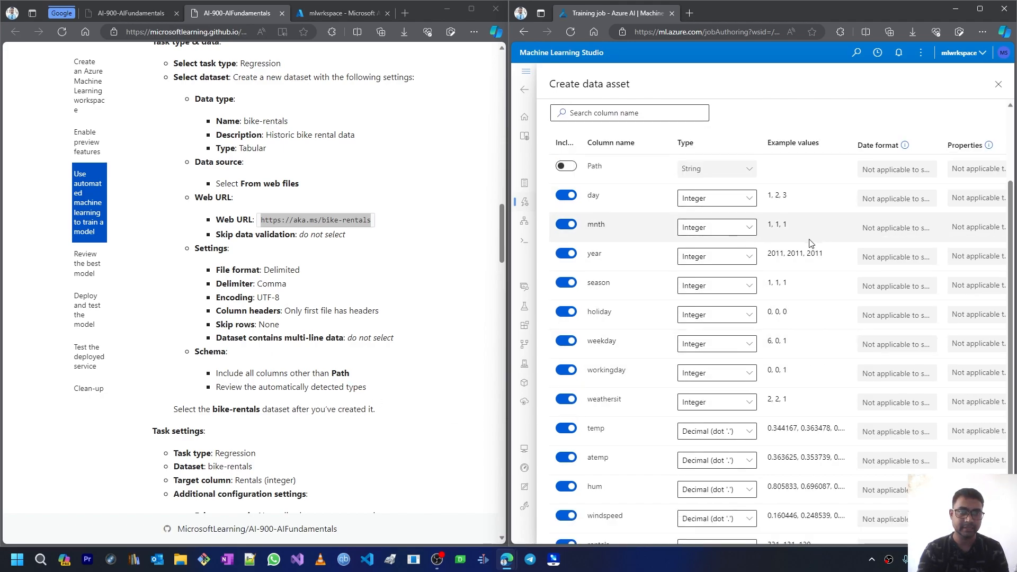
pyautogui.scroll(-3, 785, 392)
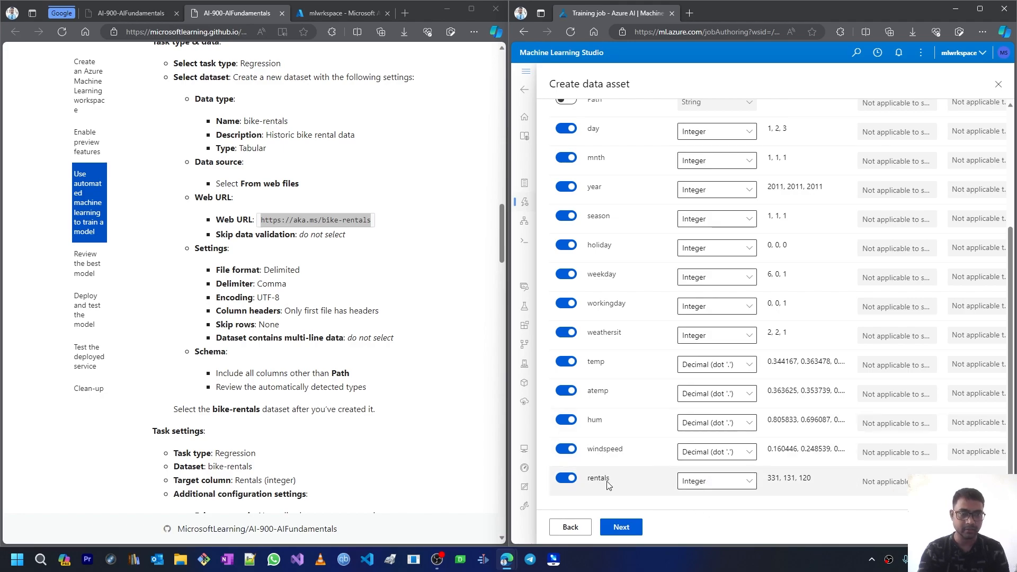
pyautogui.click(622, 528)
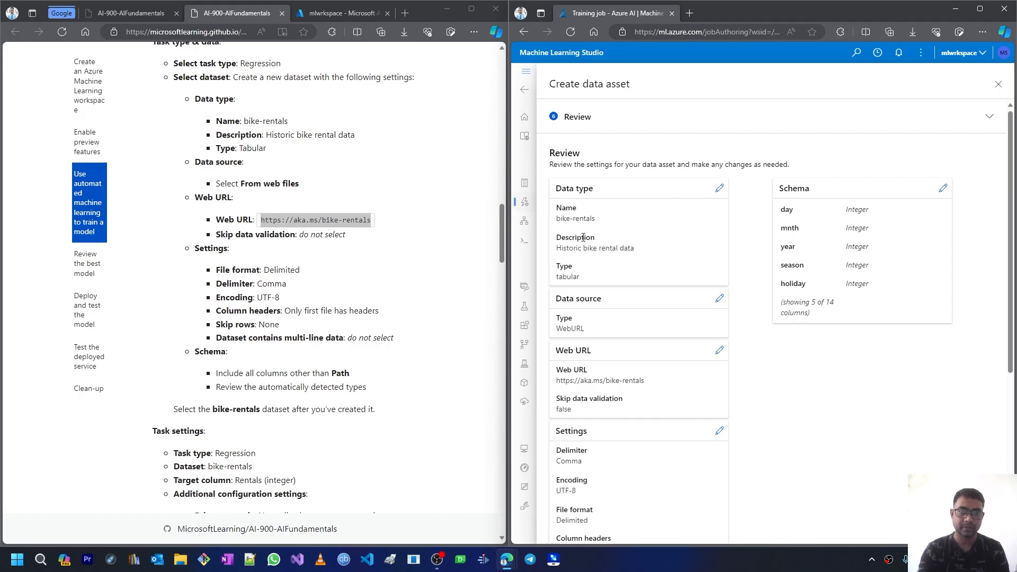
# - Check the data type, source, web URL and parsing settings in the review and create the bike-rentals data asset
pyautogui.scroll(-4, 586, 296)
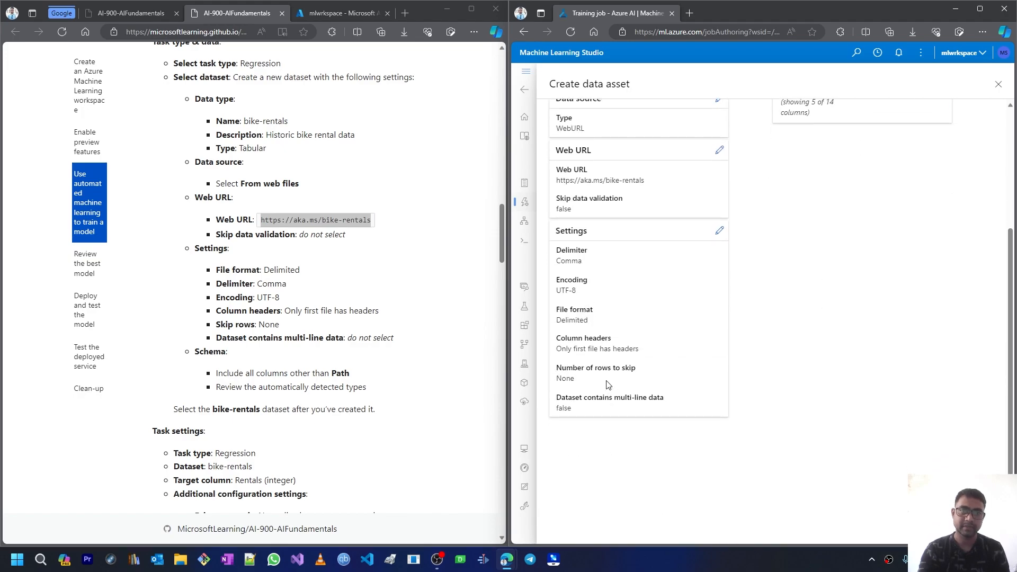
pyautogui.scroll(4, 607, 387)
pyautogui.scroll(-1, 613, 366)
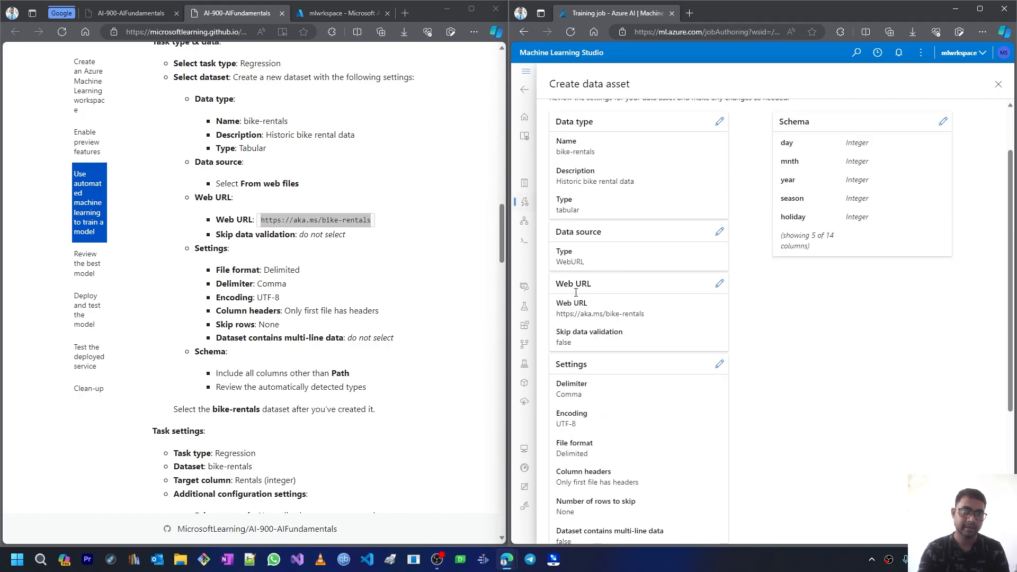
pyautogui.scroll(-1, 583, 339)
pyautogui.scroll(3, 598, 360)
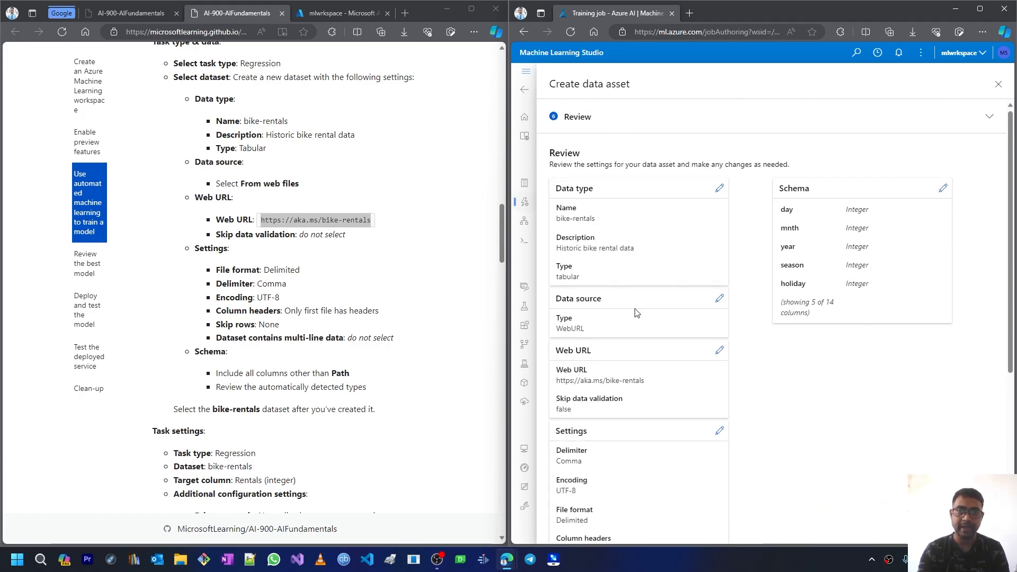
pyautogui.scroll(-3, 604, 249)
pyautogui.scroll(-1, 626, 379)
pyautogui.scroll(-1, 319, 402)
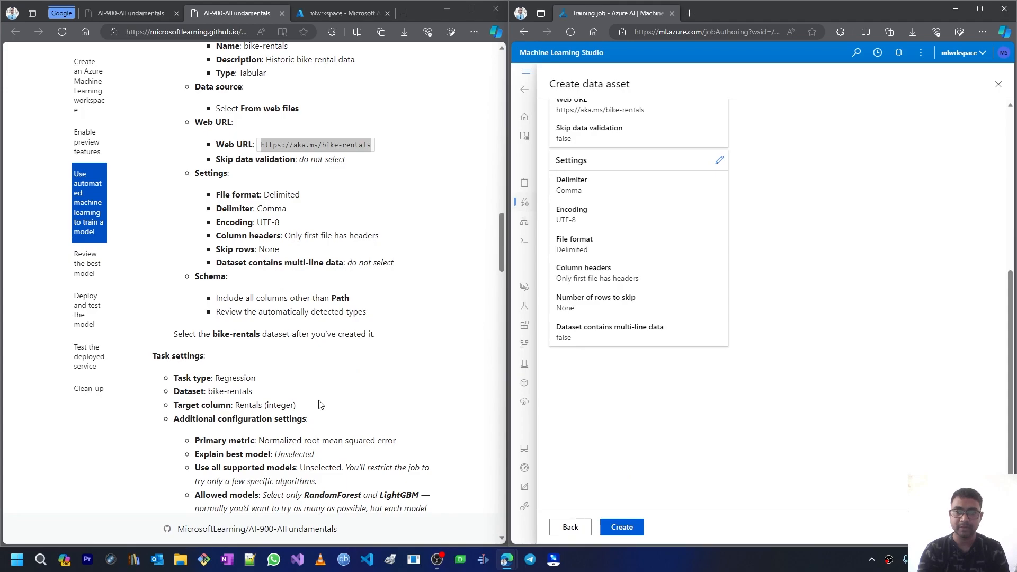
pyautogui.click(622, 527)
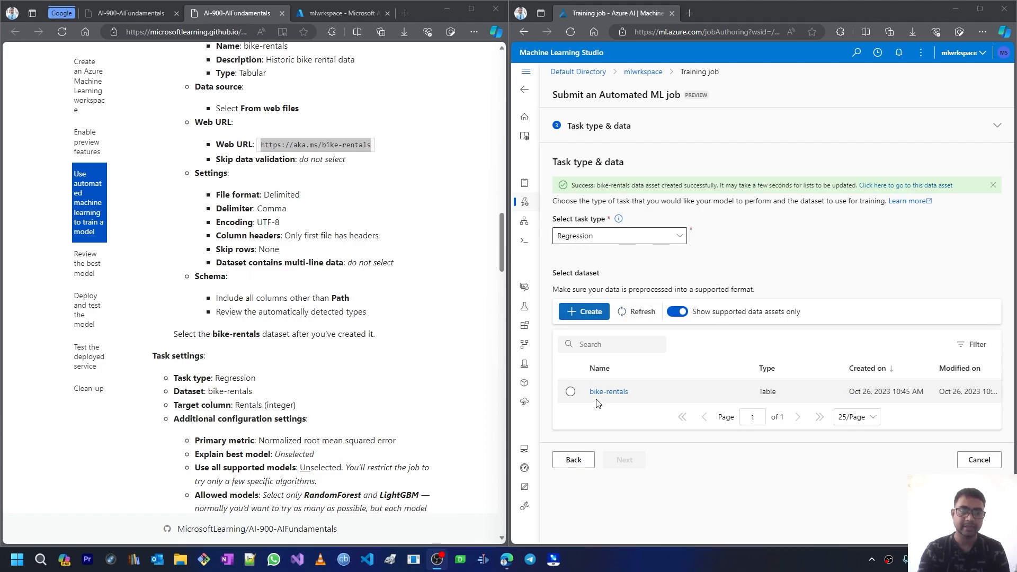
# - Select the bike-rentals dataset for the job and choose rentals (Integer) as the target column in the task settings
pyautogui.click(567, 393)
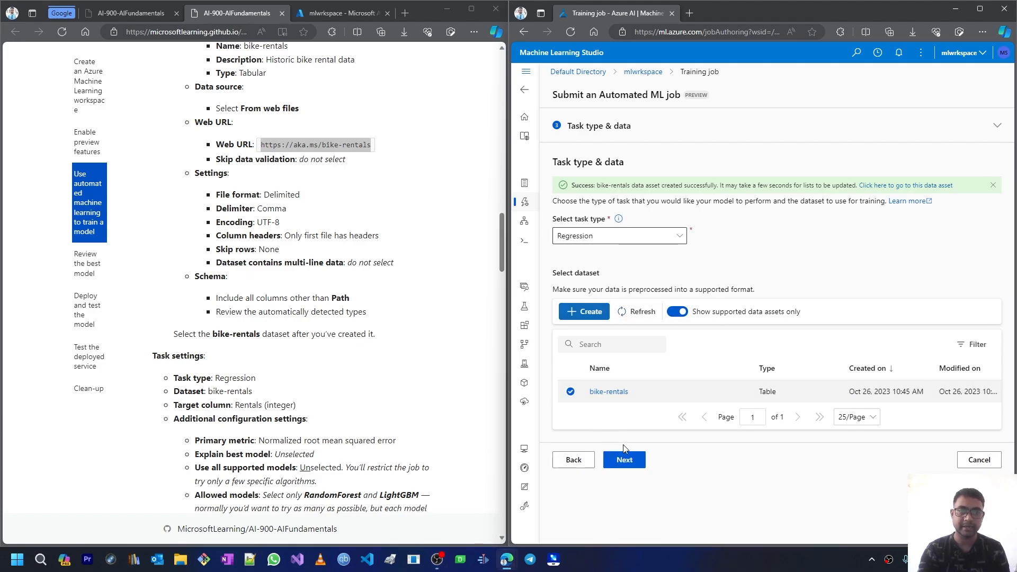
pyautogui.click(625, 460)
pyautogui.scroll(-4, 242, 169)
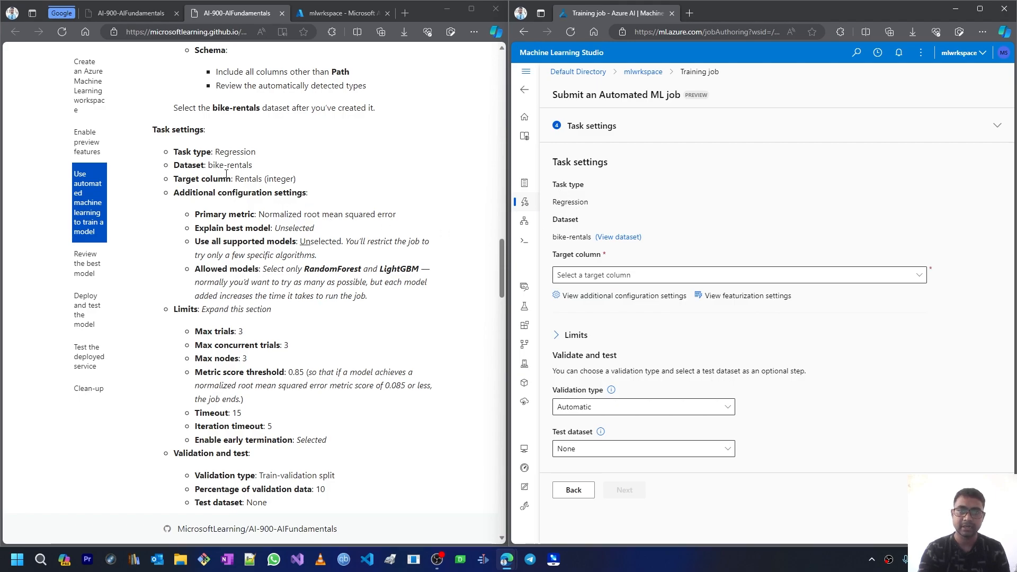
pyautogui.click(698, 274)
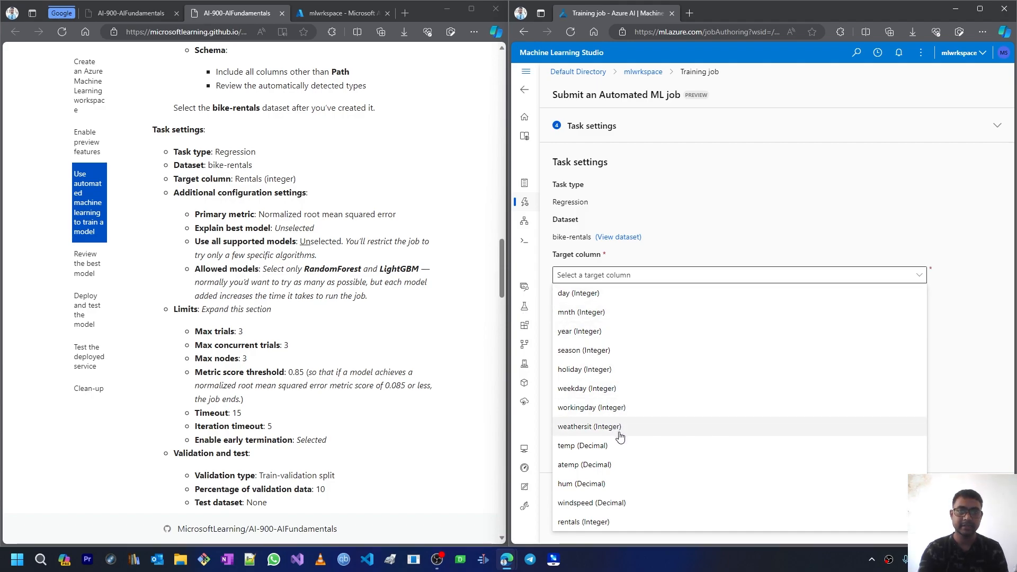
pyautogui.click(608, 522)
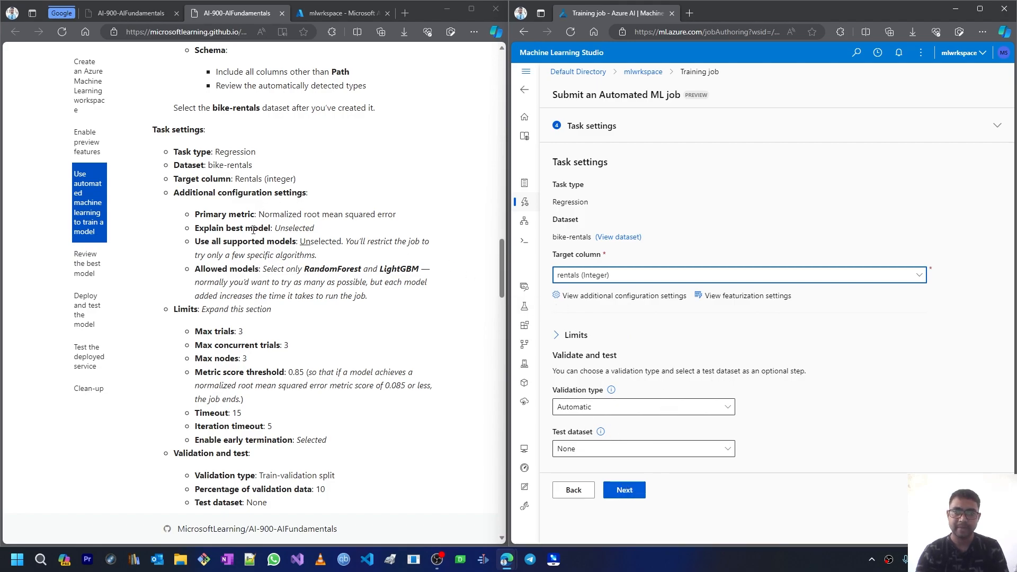
# - In the additional configuration, use NormalizedRootMeanSquaredError as the primary metric and disable "Explain best model" and "Use all supported models"
pyautogui.click(617, 296)
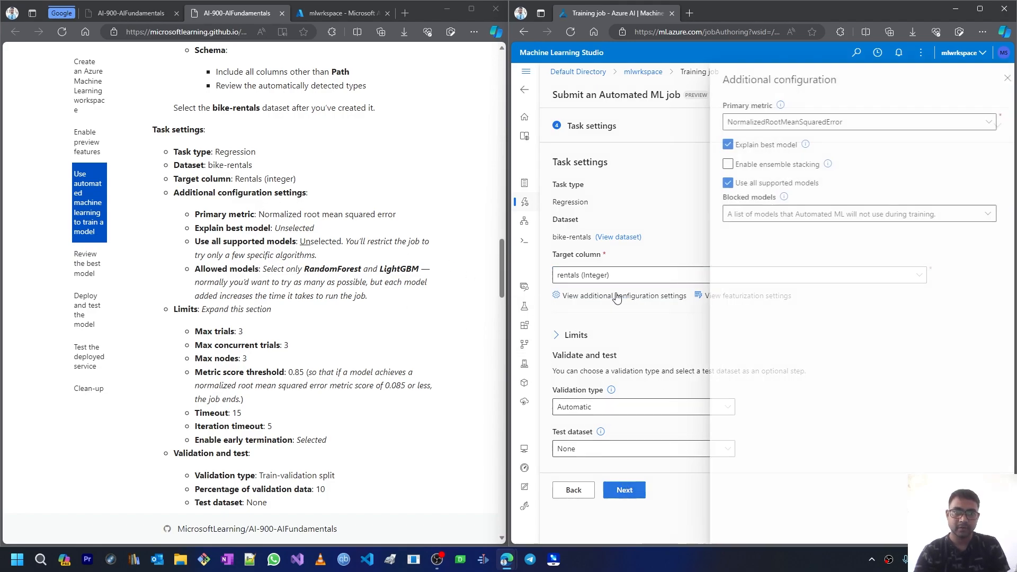
pyautogui.click(760, 124)
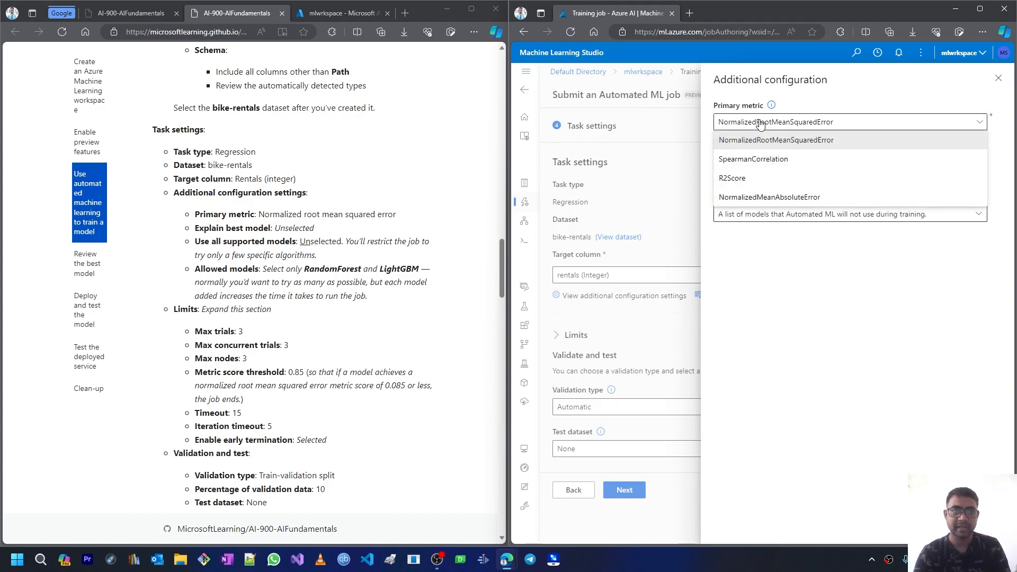
pyautogui.click(879, 147)
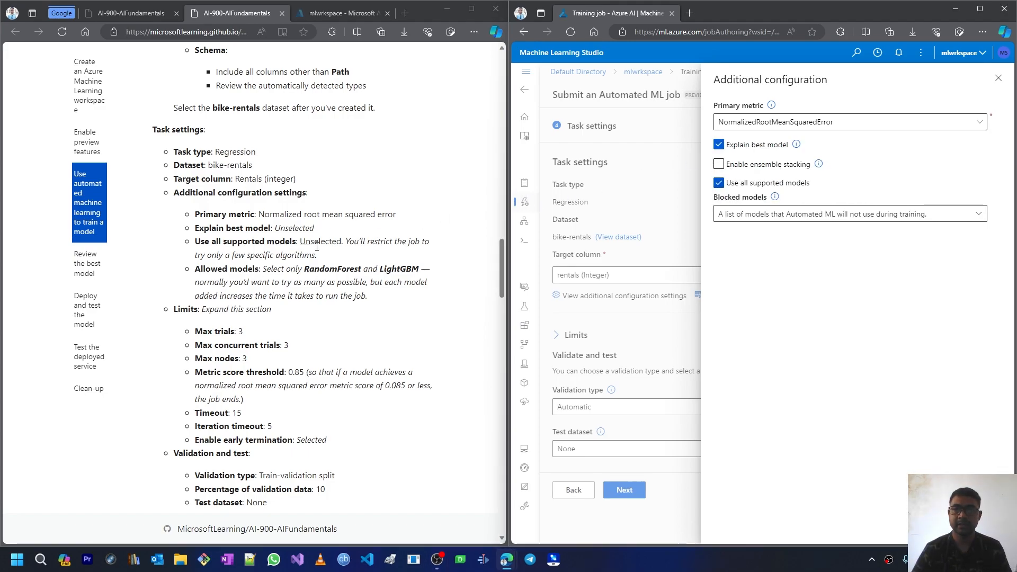
pyautogui.click(719, 144)
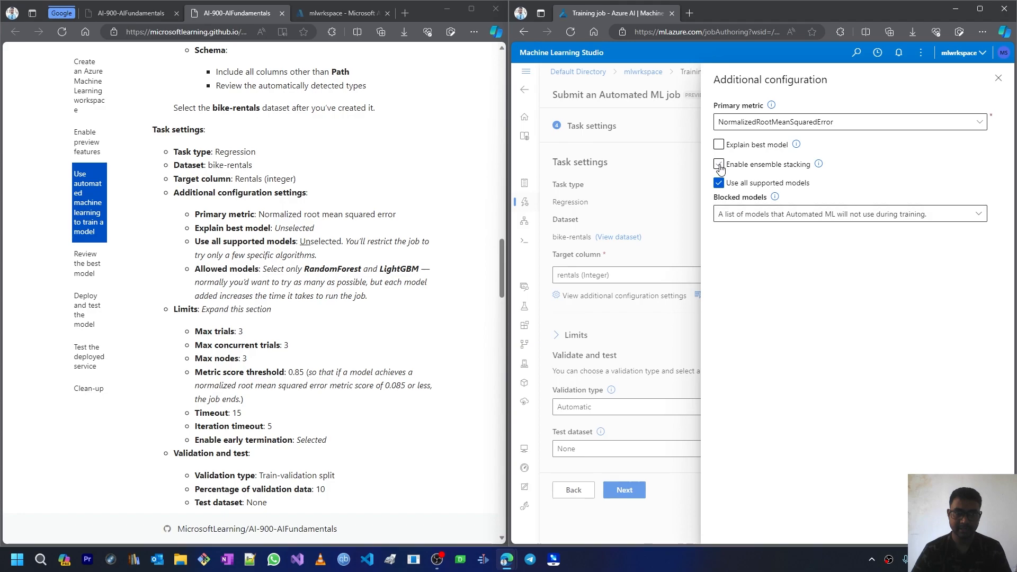
pyautogui.click(719, 183)
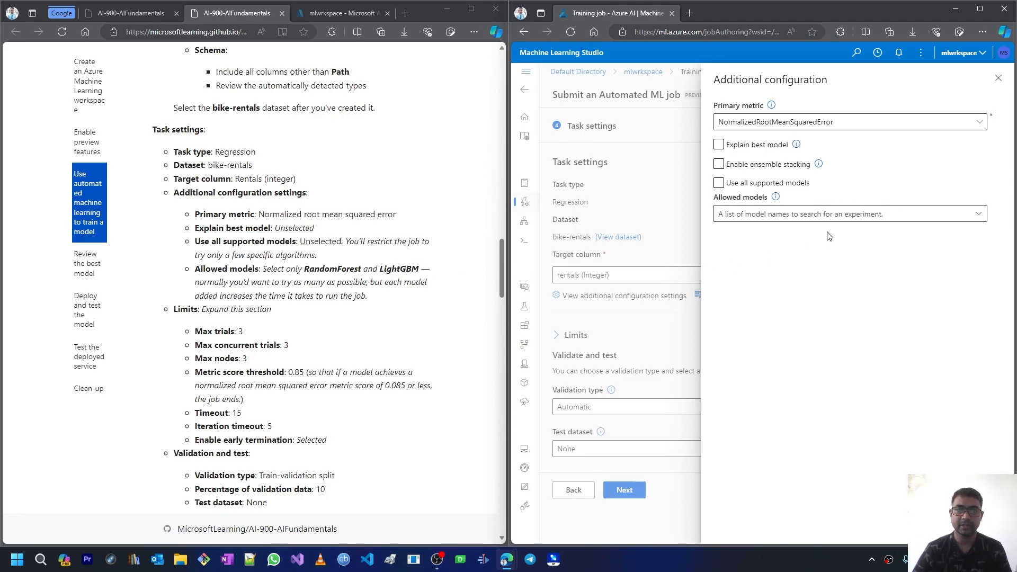
# - Restrict the allowed models to RandomForest and LightGBM and save the additional configuration
pyautogui.click(979, 214)
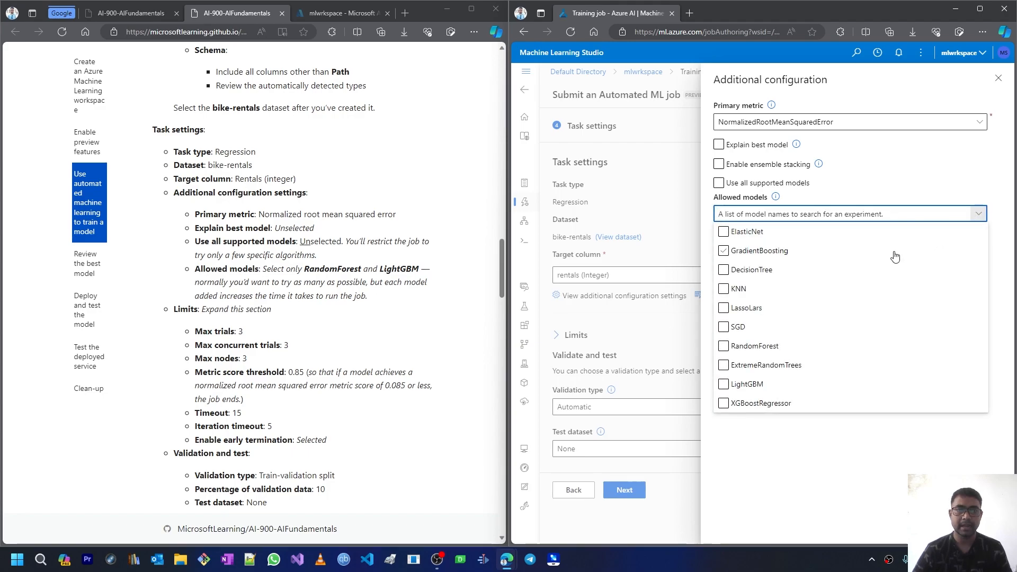
pyautogui.click(724, 346)
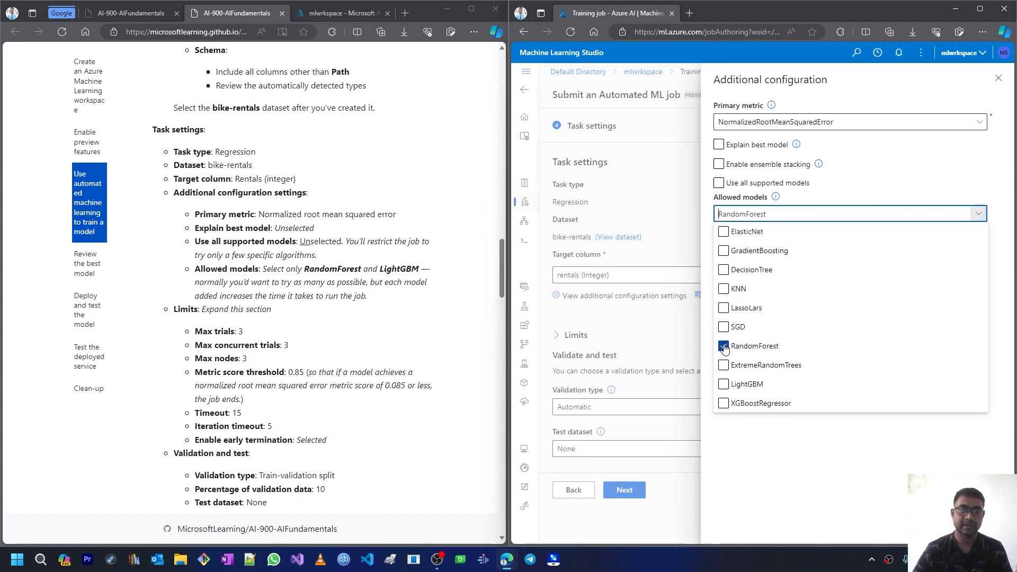
pyautogui.click(724, 385)
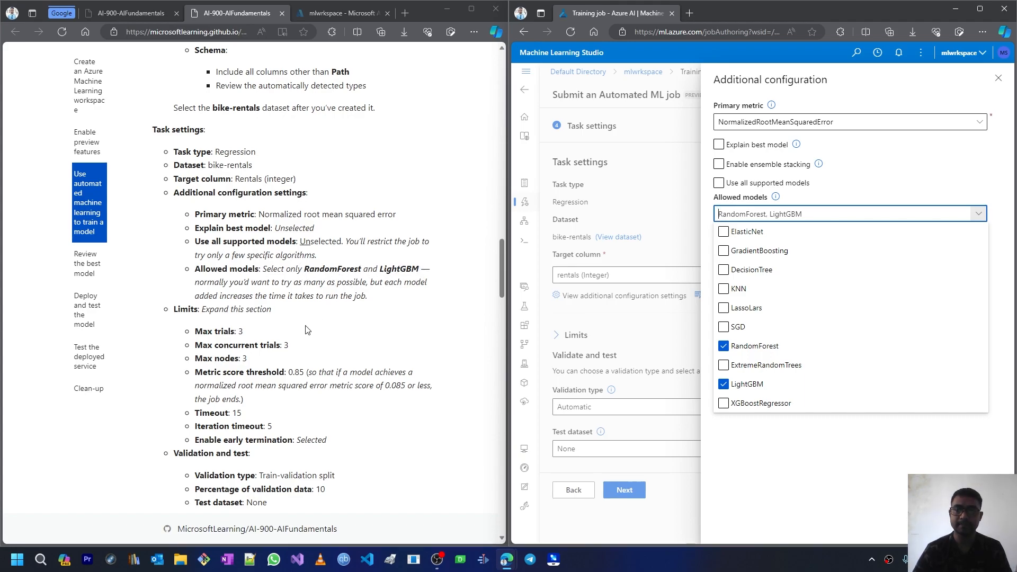
pyautogui.click(935, 526)
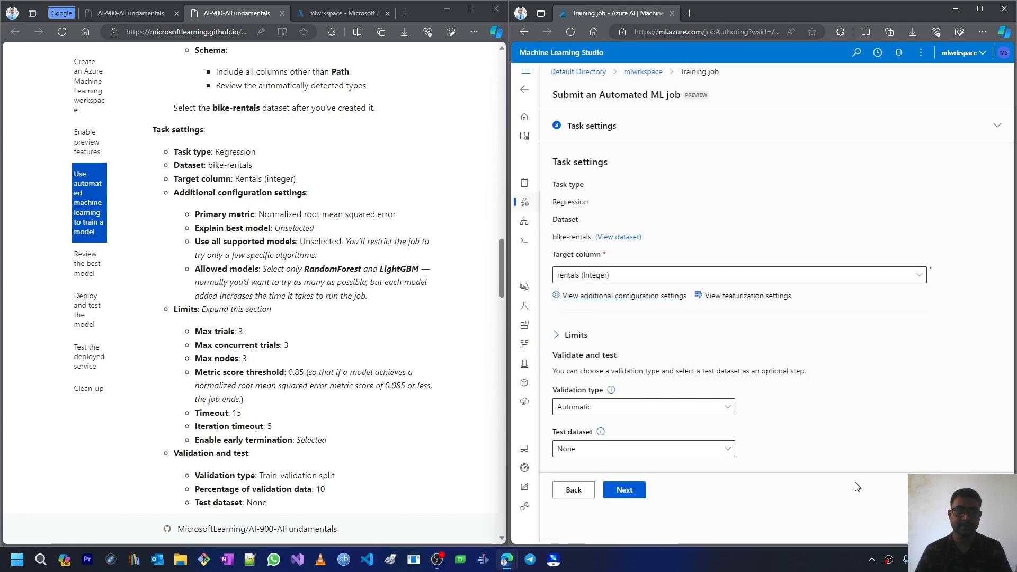
# - Expand the job's limits and set max trials, max concurrent trials and max nodes to 3 each
pyautogui.click(558, 334)
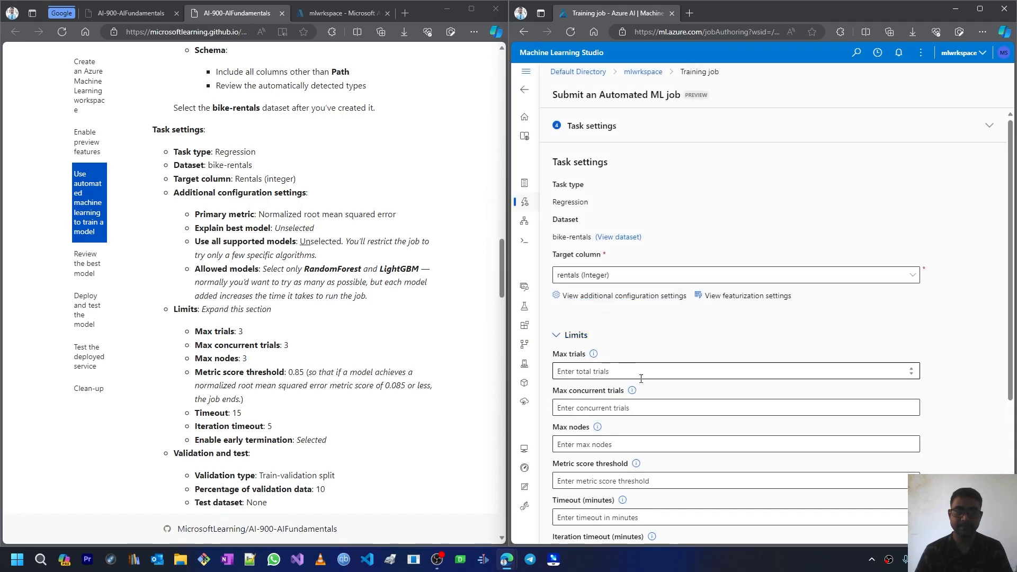
pyautogui.scroll(-3, 652, 339)
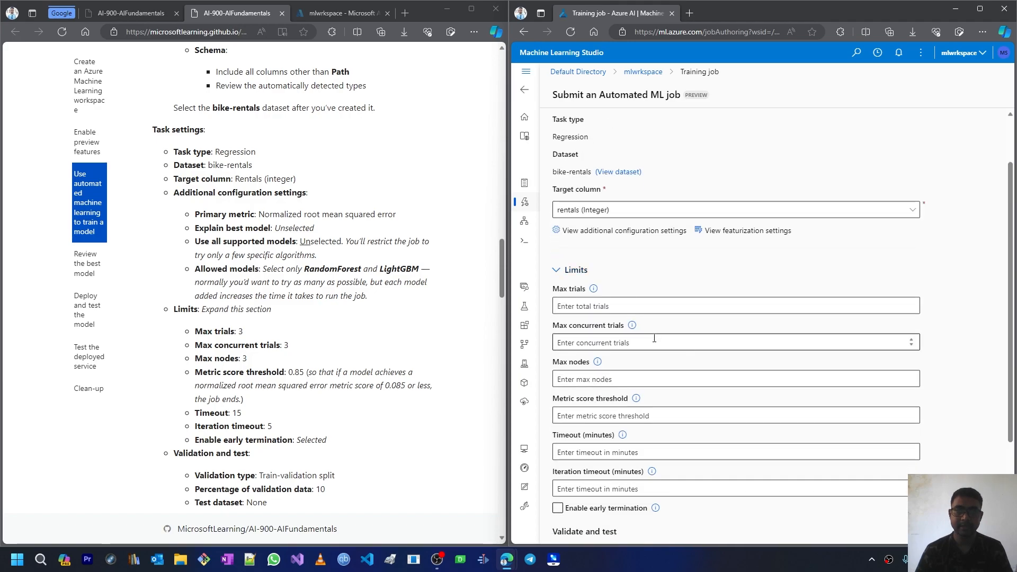
pyautogui.click(590, 242)
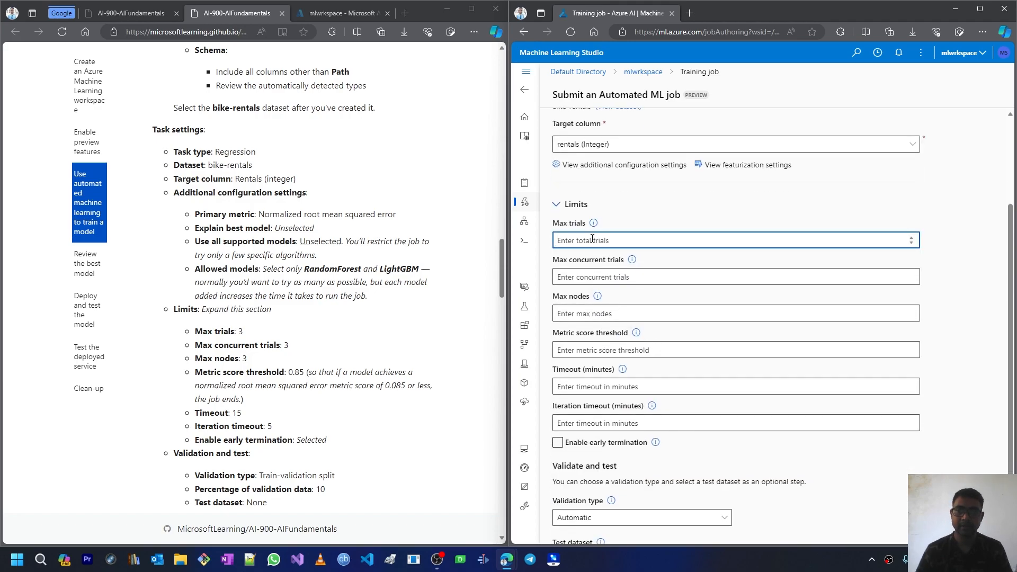
pyautogui.write('3')
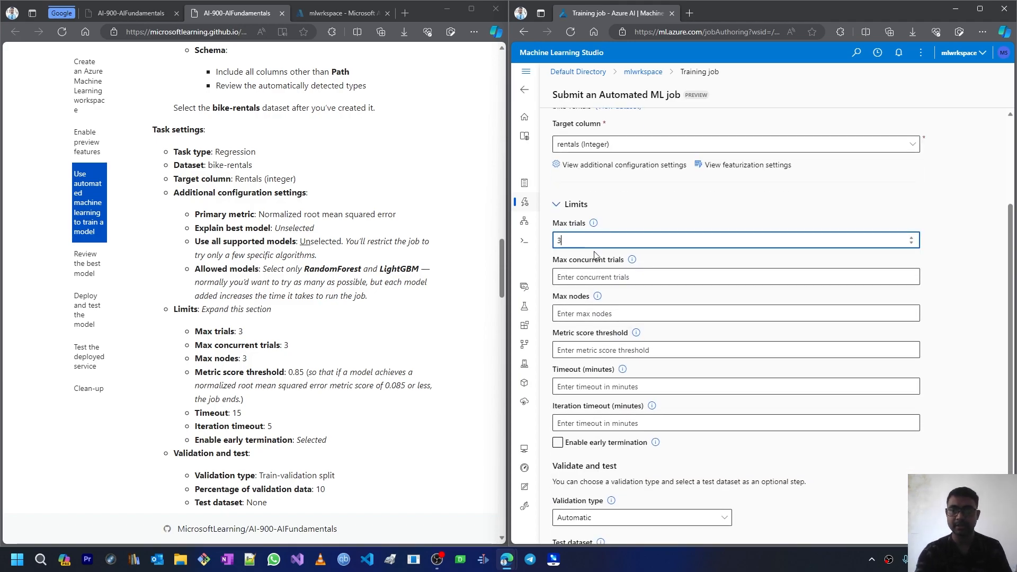
pyautogui.click(598, 273)
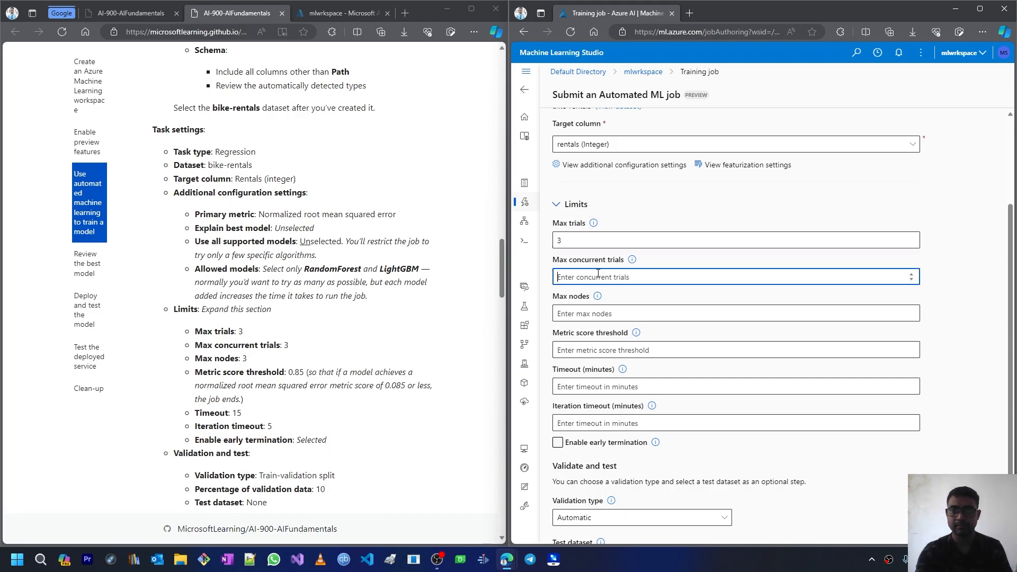
pyautogui.write('3')
pyautogui.click(595, 315)
pyautogui.write('3')
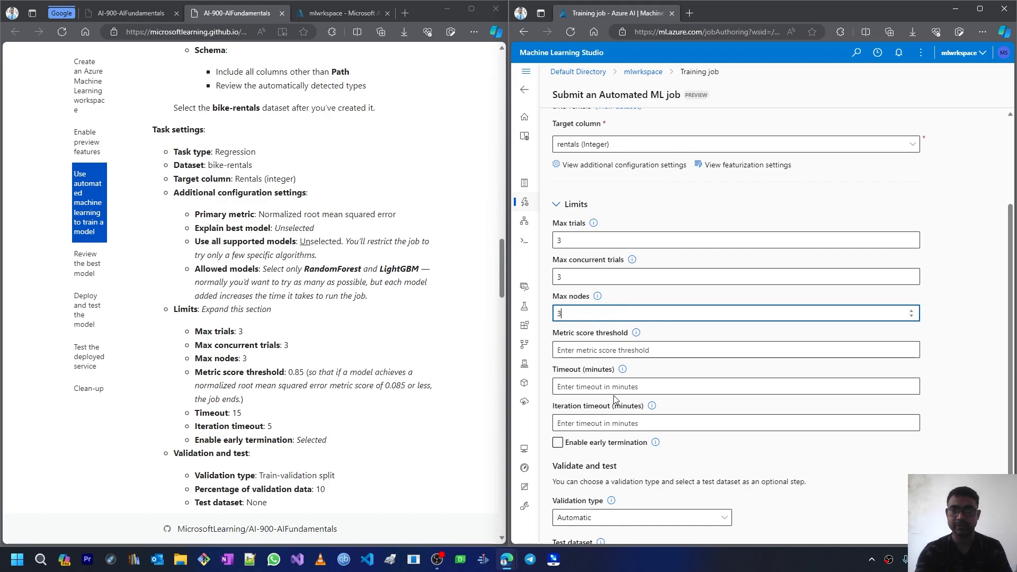
# - Copy the metric score threshold 0.85 from the exercise instructions into the job's limits
pyautogui.click(607, 352)
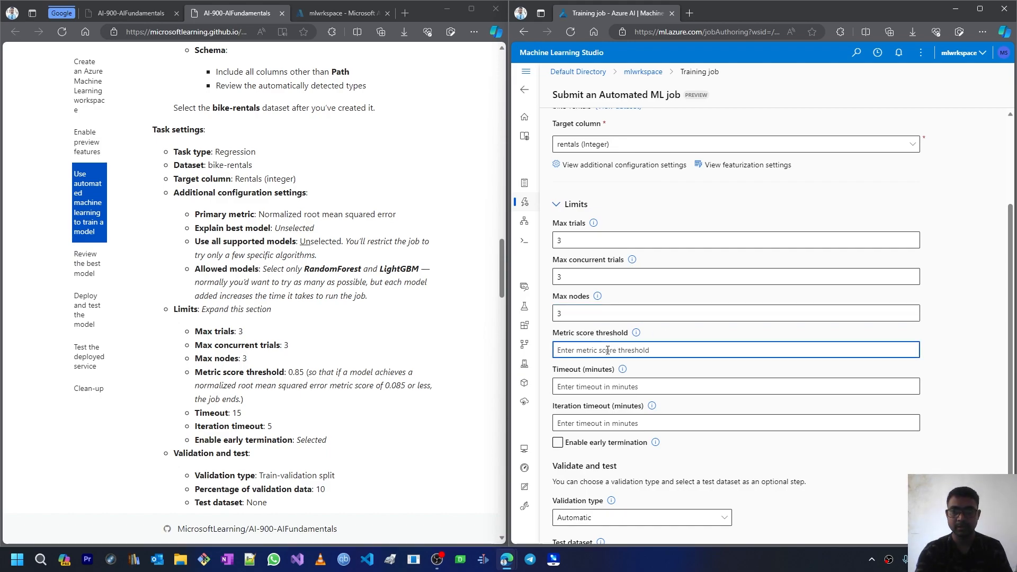
pyautogui.doubleClick(295, 373)
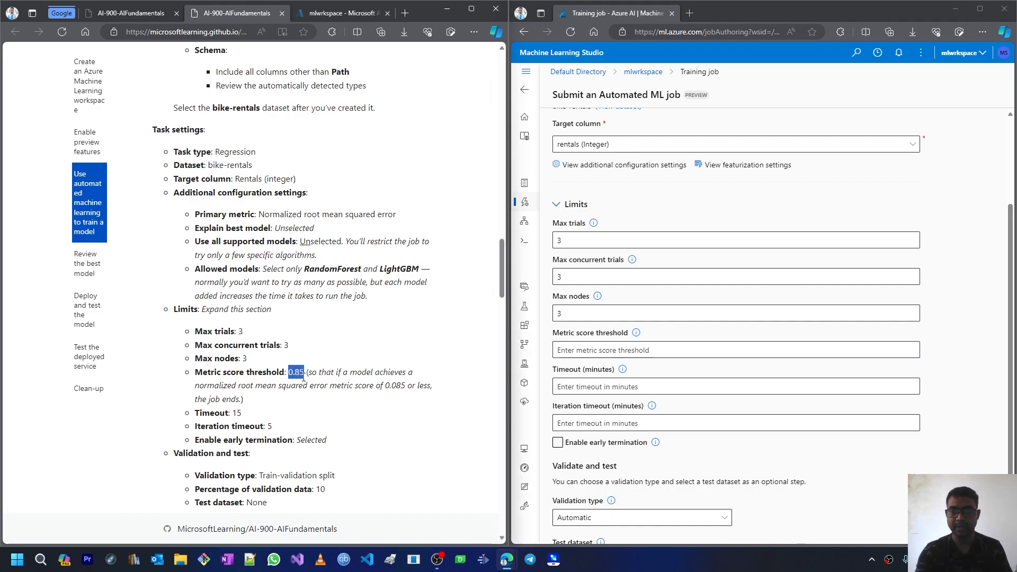
pyautogui.hotkey('ctrl', 'c')
pyautogui.hotkey('alt', 'Tab')
pyautogui.hotkey('ctrl', 'v')
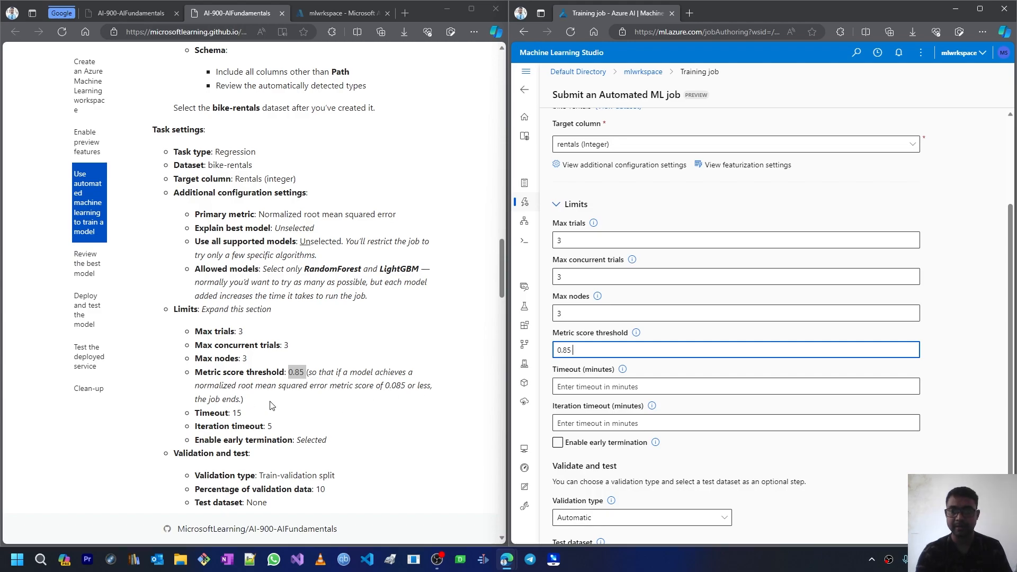
# - Set the job's timeout to 15 minutes and iteration timeout to 5 minutes, and enable early termination
pyautogui.click(587, 383)
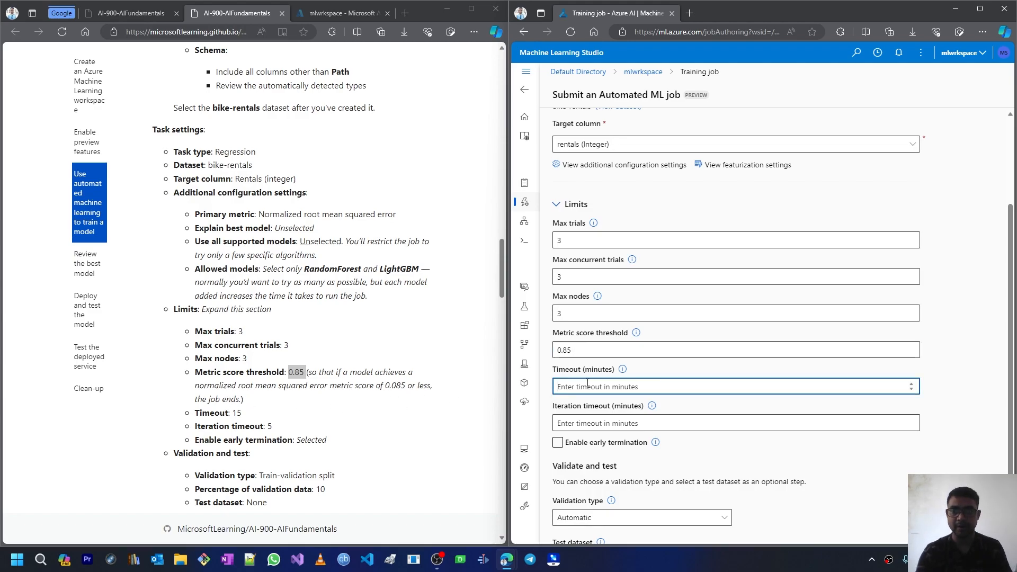
pyautogui.write('15')
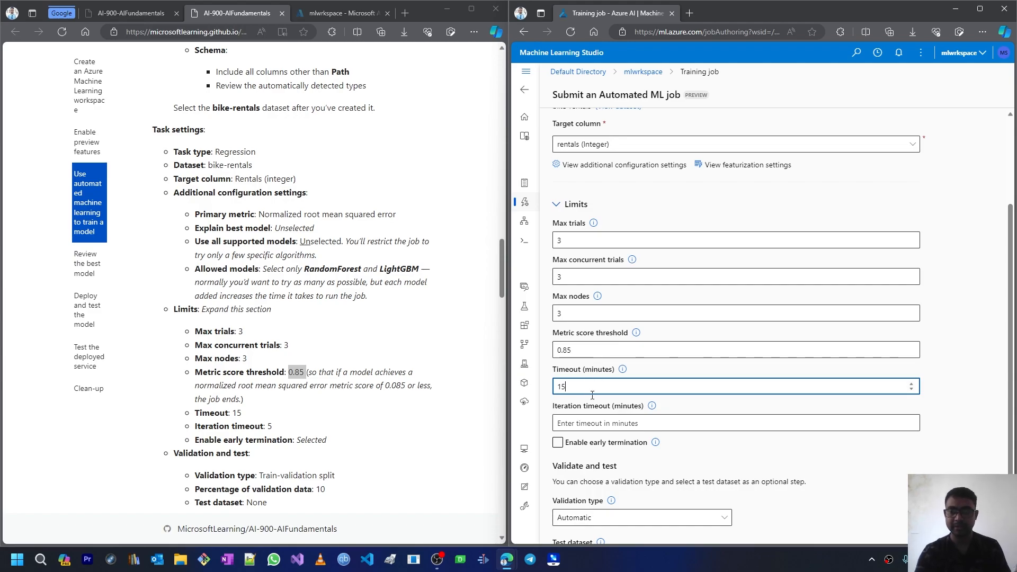
pyautogui.click(591, 422)
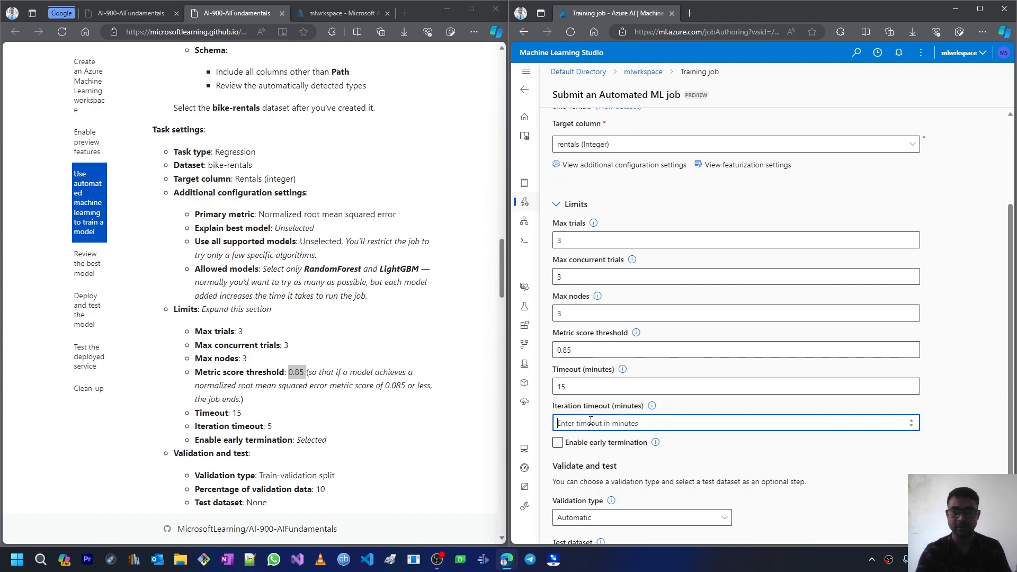
pyautogui.write('5')
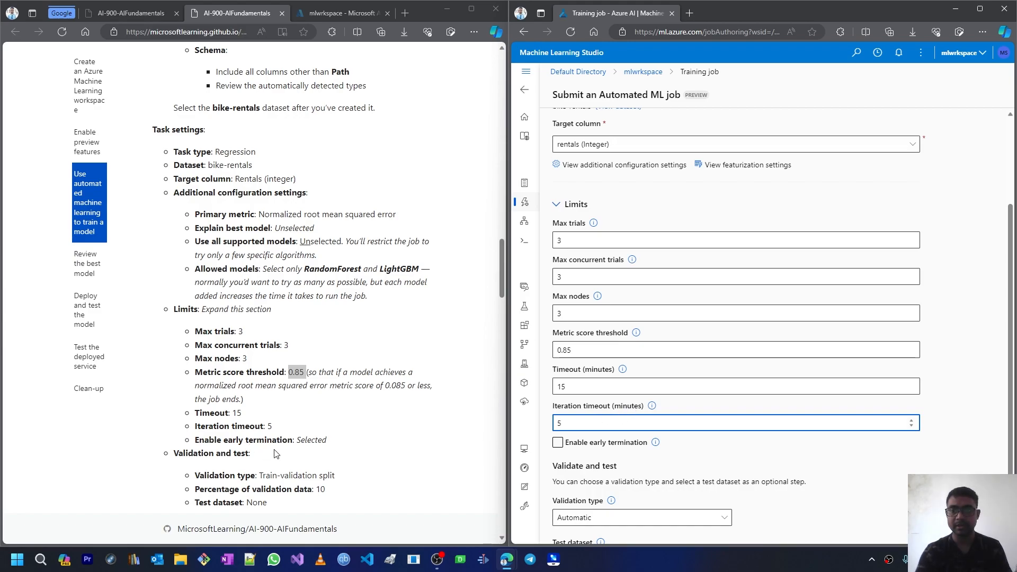
pyautogui.click(558, 442)
# - Use a Train-validation split with 10 percent validation data and no test dataset, and proceed to the compute settings
pyautogui.scroll(-2, 632, 462)
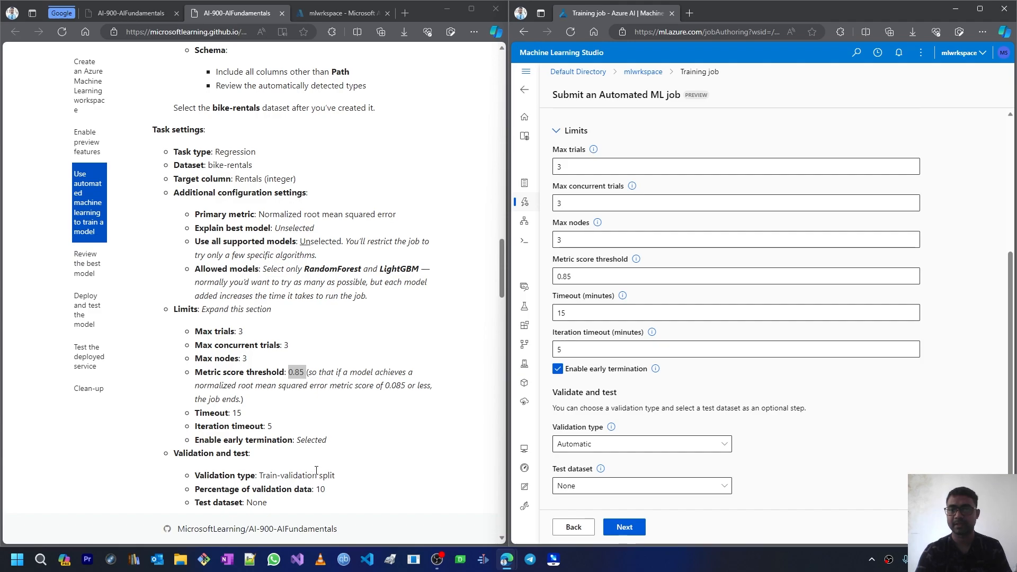
pyautogui.scroll(-3, 341, 432)
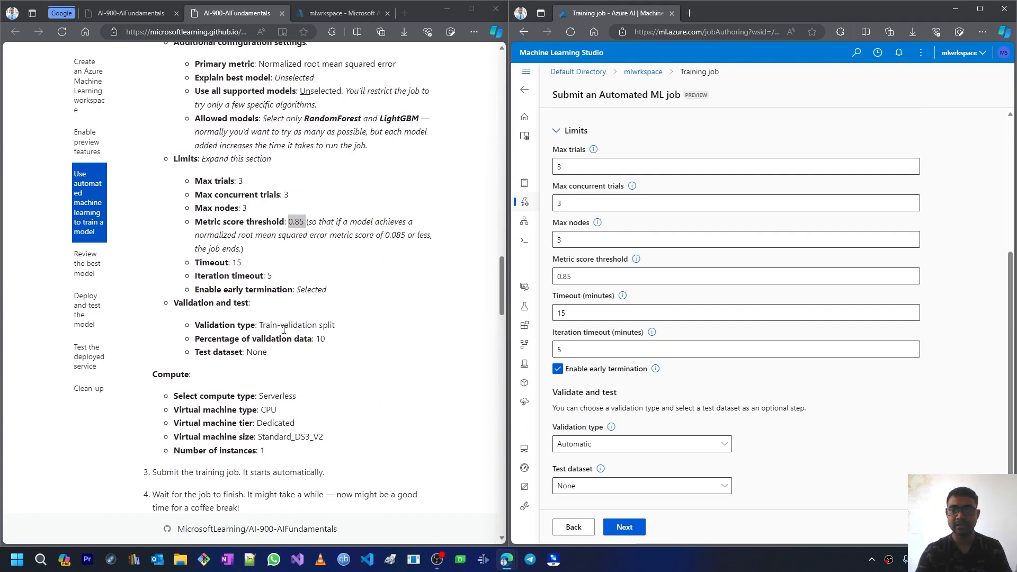
pyautogui.moveTo(260, 325); pyautogui.dragTo(341, 322)
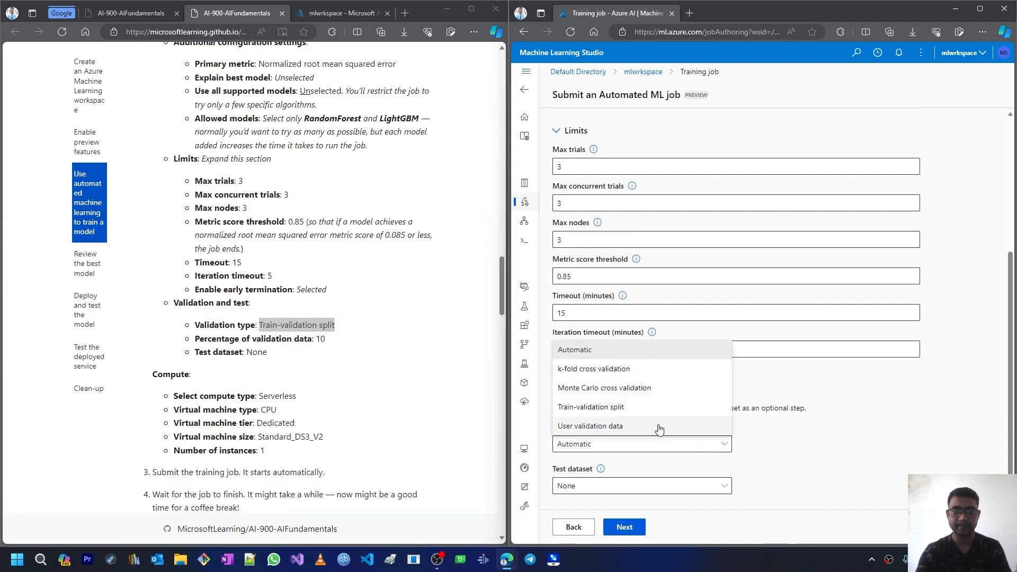
pyautogui.click(589, 413)
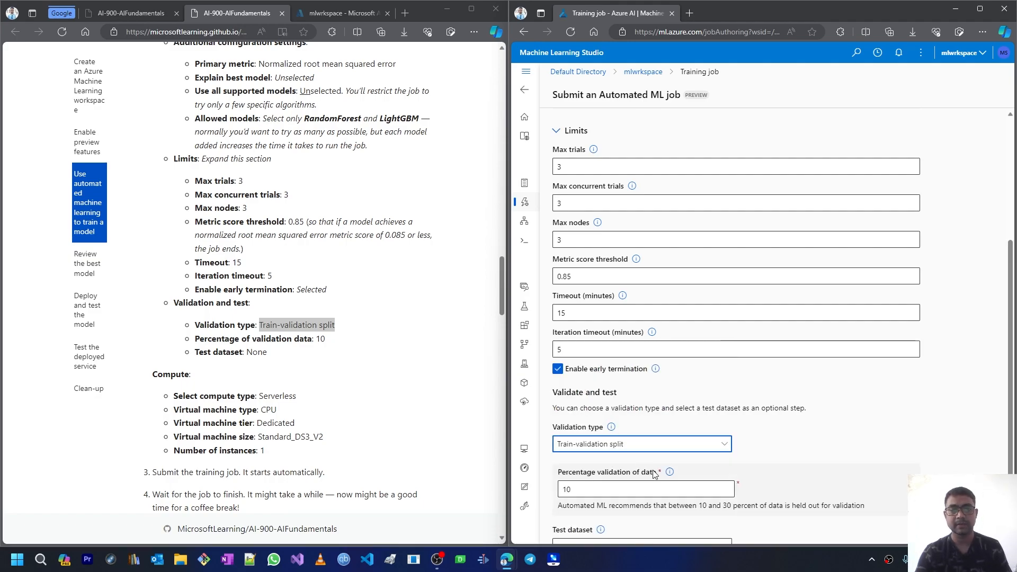
pyautogui.scroll(-1, 608, 461)
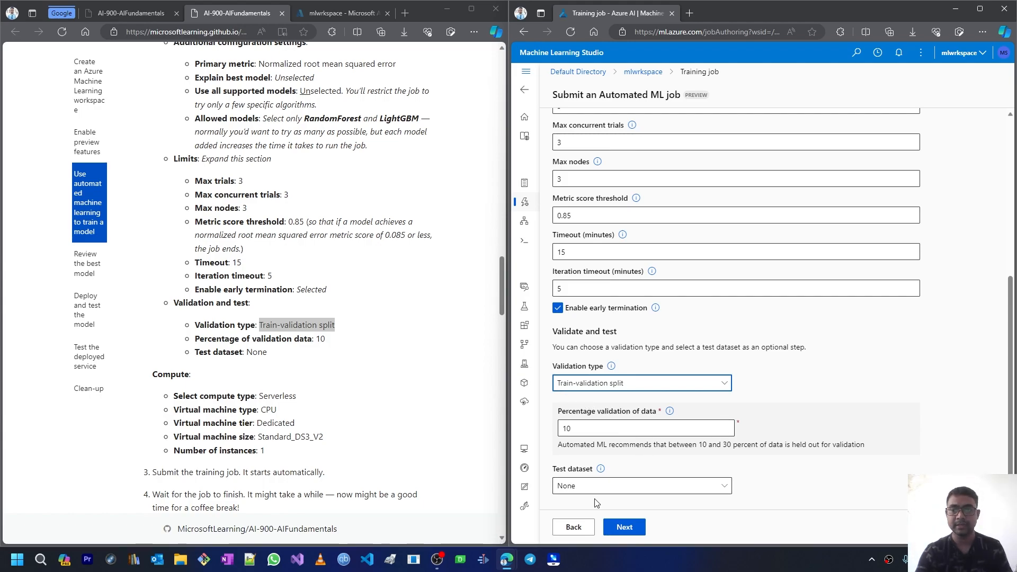
pyautogui.click(610, 531)
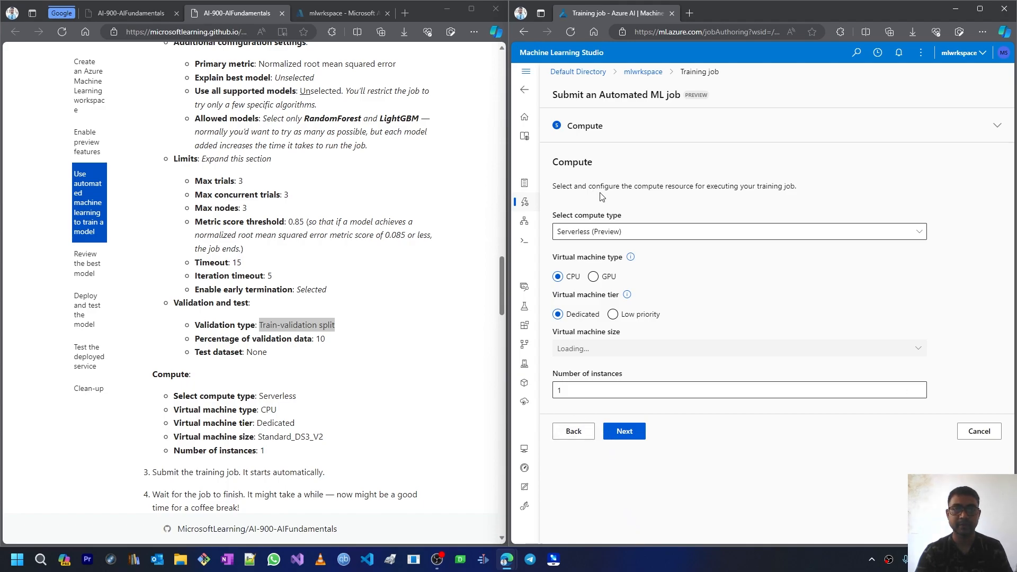
# - Select Serverless (Preview) as the compute type and proceed to the job review
pyautogui.scroll(-3, 321, 371)
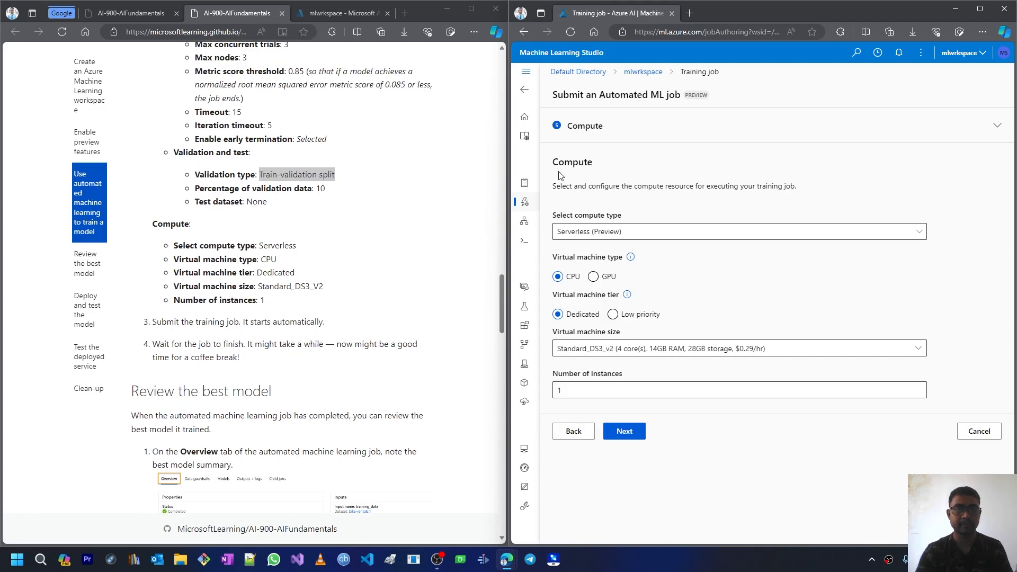
pyautogui.click(595, 236)
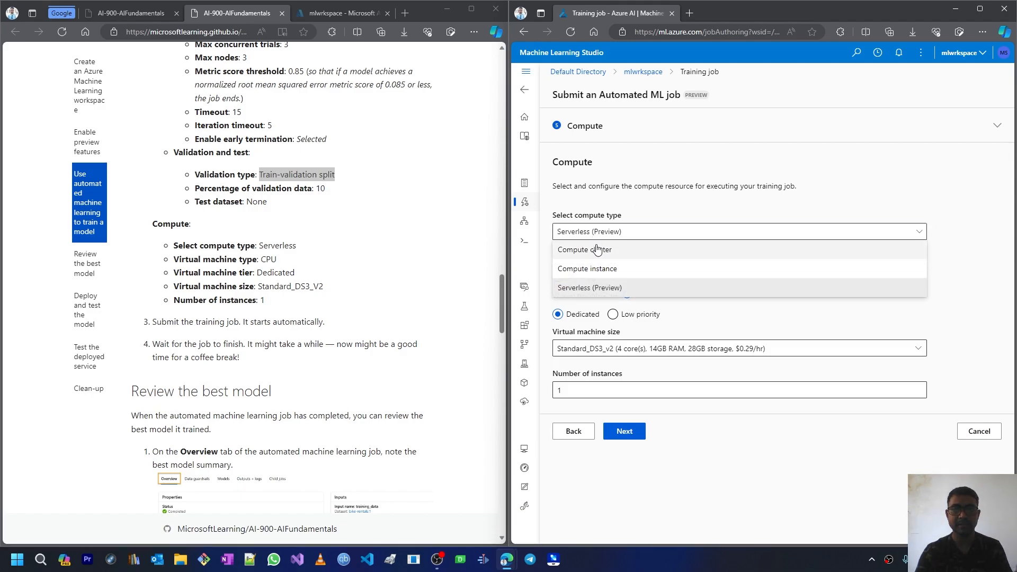
pyautogui.click(589, 289)
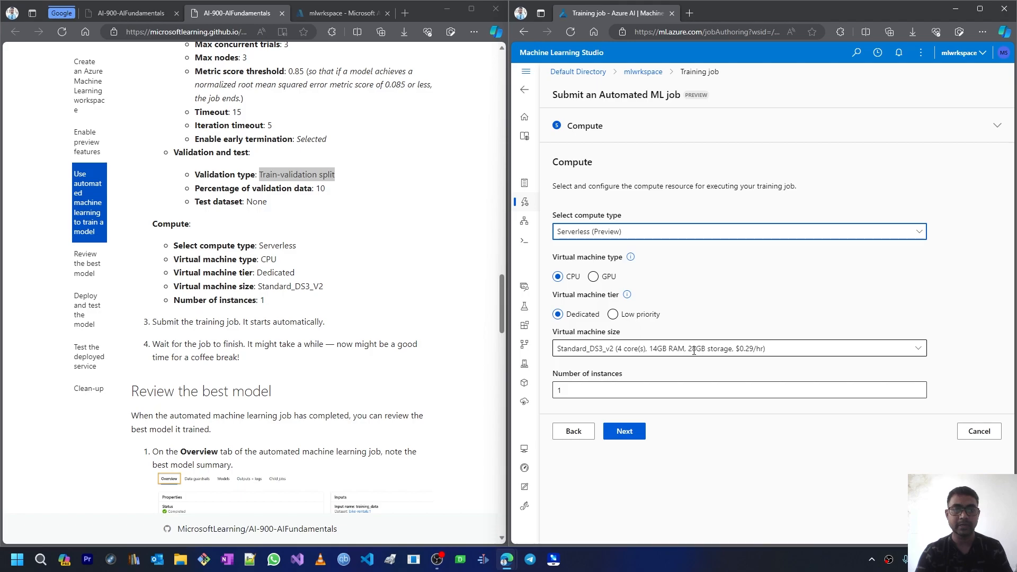
pyautogui.click(625, 431)
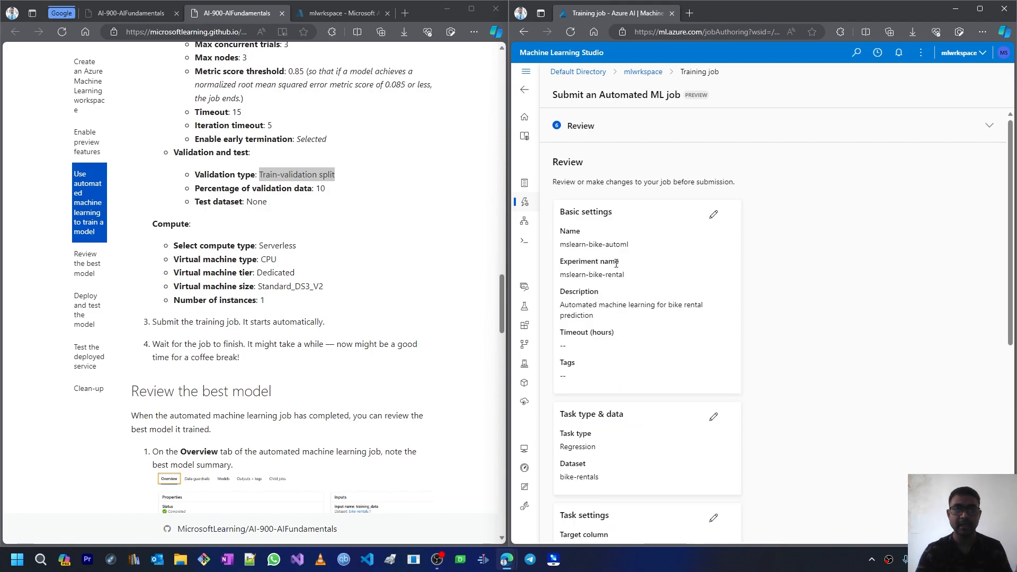
# - Review the job's basic settings, task type and data, target column, limits, validation and compute settings before submission
pyautogui.scroll(-5, 609, 281)
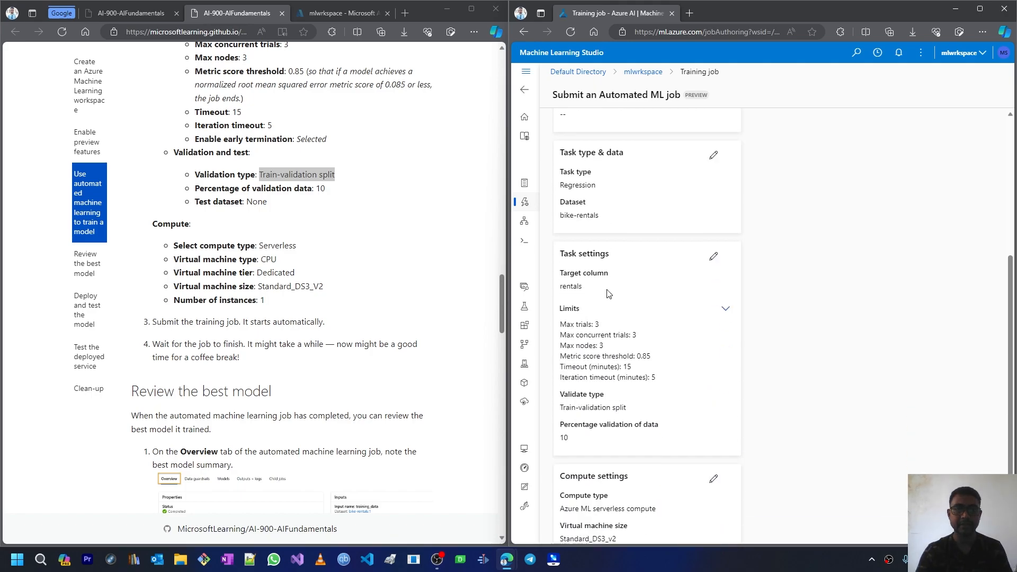
pyautogui.scroll(5, 608, 293)
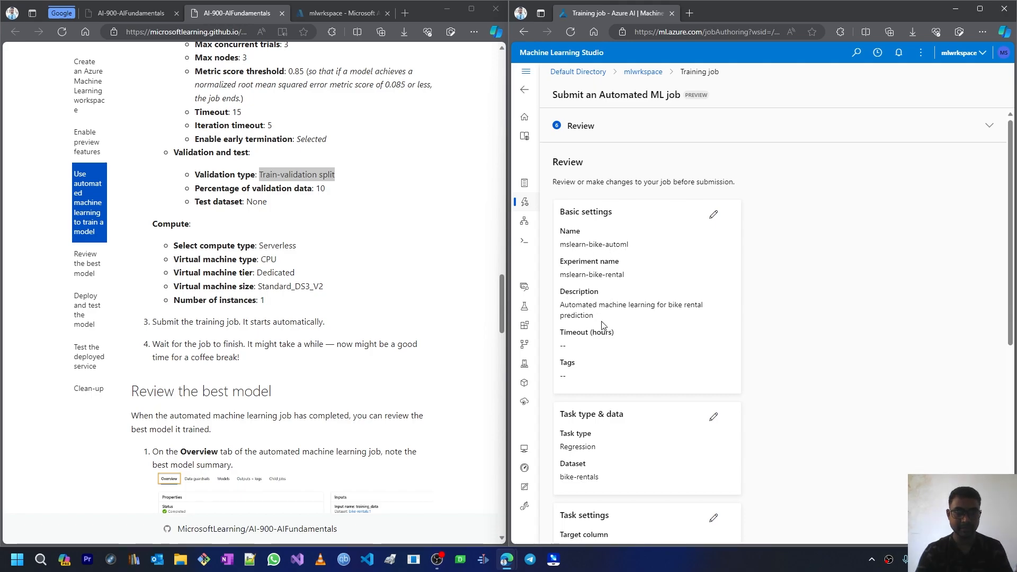
pyautogui.scroll(-4, 602, 324)
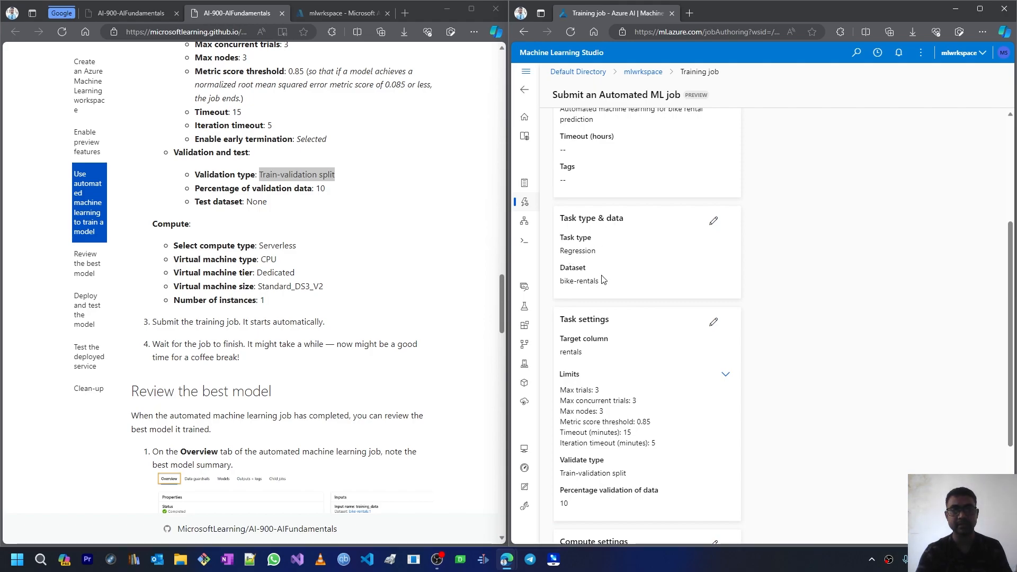
pyautogui.scroll(-3, 566, 283)
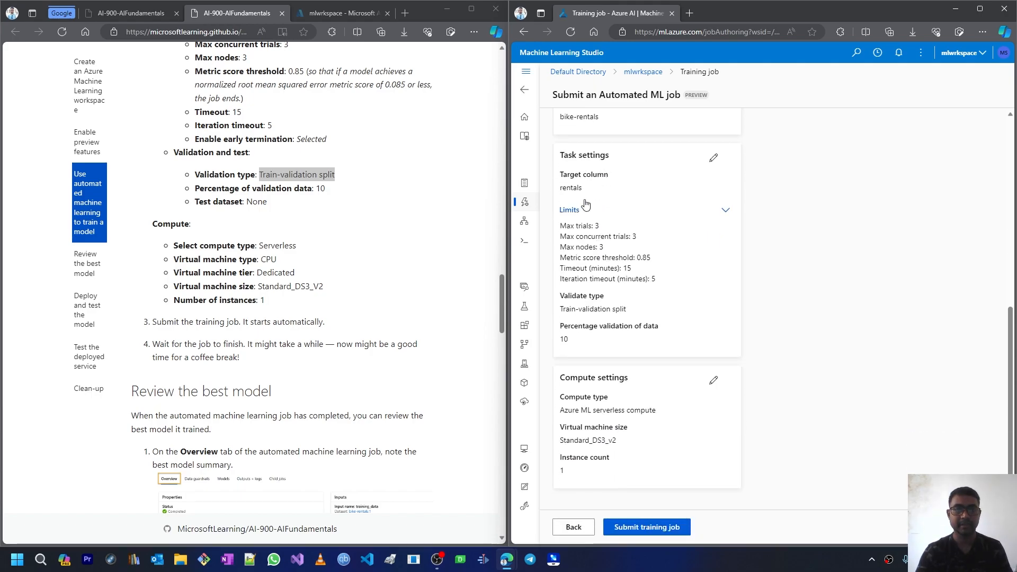
pyautogui.moveTo(568, 189); pyautogui.dragTo(579, 189)
pyautogui.click(586, 191)
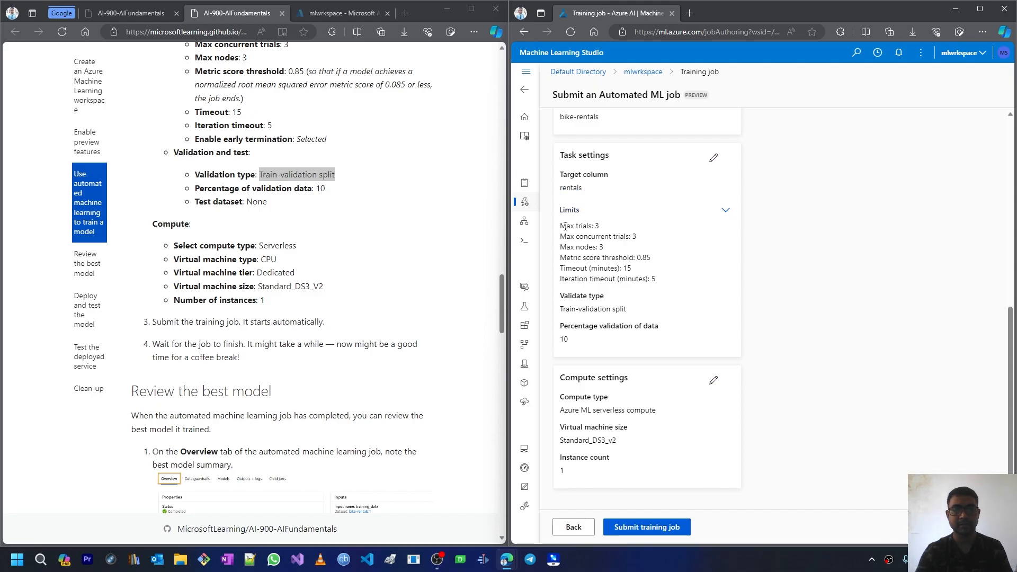
pyautogui.moveTo(560, 227); pyautogui.dragTo(676, 294)
pyautogui.click(677, 284)
pyautogui.moveTo(560, 225); pyautogui.dragTo(667, 279)
pyautogui.click(667, 279)
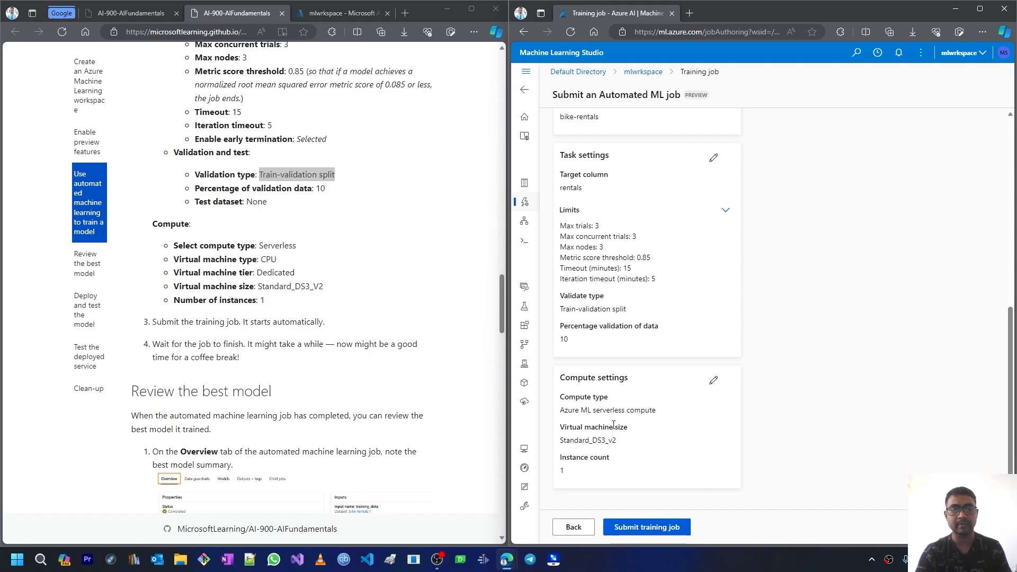
pyautogui.moveTo(561, 413); pyautogui.dragTo(661, 415)
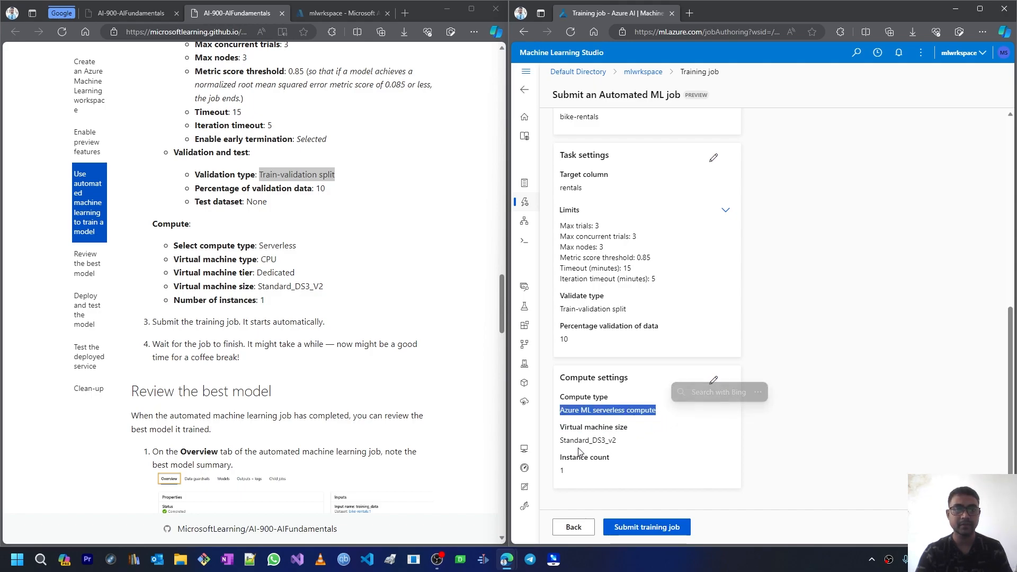
pyautogui.moveTo(562, 442); pyautogui.dragTo(623, 450)
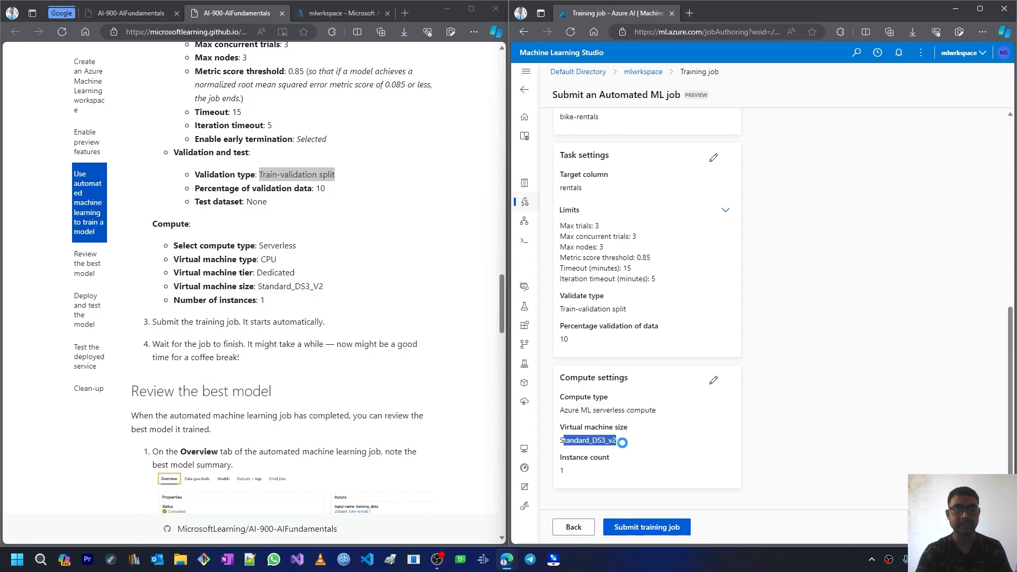
pyautogui.click(623, 449)
pyautogui.moveTo(560, 439); pyautogui.dragTo(617, 441)
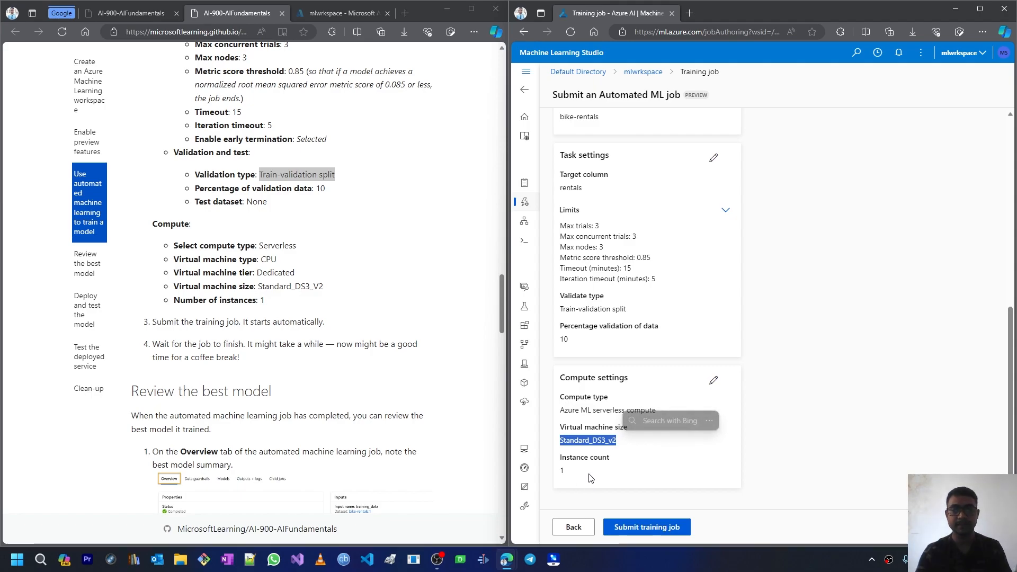
# - Submit the training job, rate Azure Machine Learning in the feedback survey and dismiss its follow-up question
pyautogui.click(644, 531)
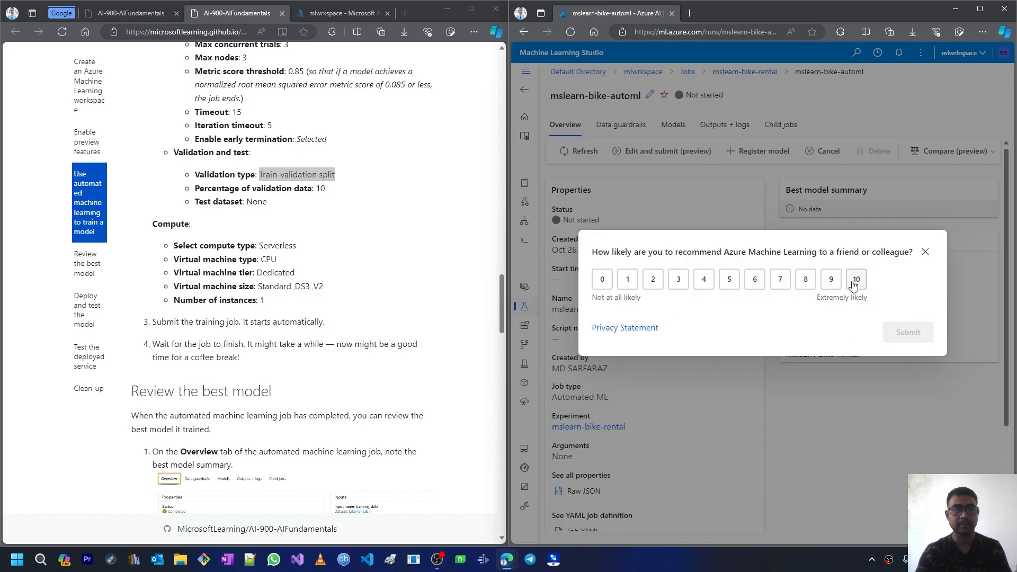
pyautogui.click(805, 279)
pyautogui.click(908, 332)
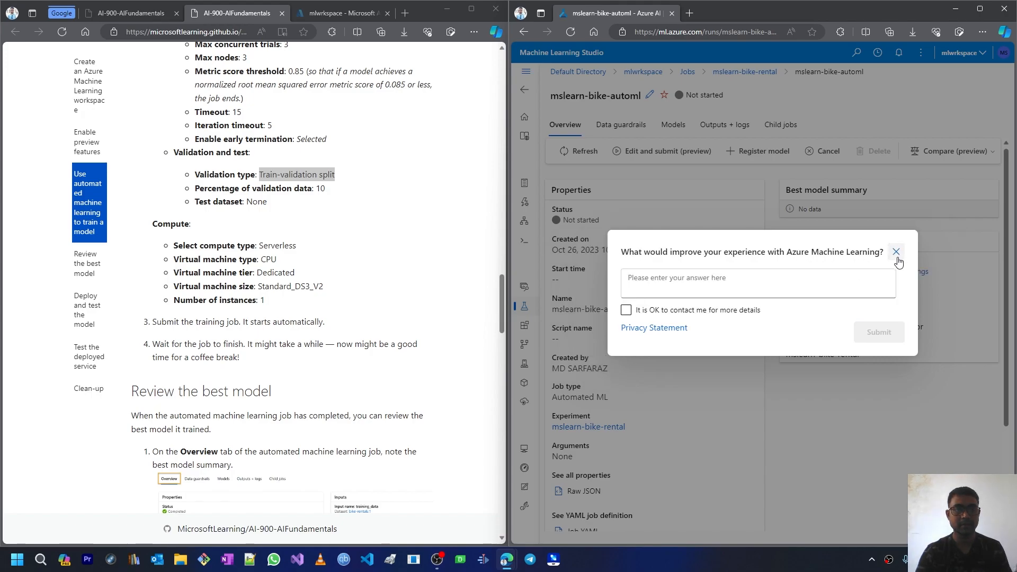
pyautogui.click(896, 253)
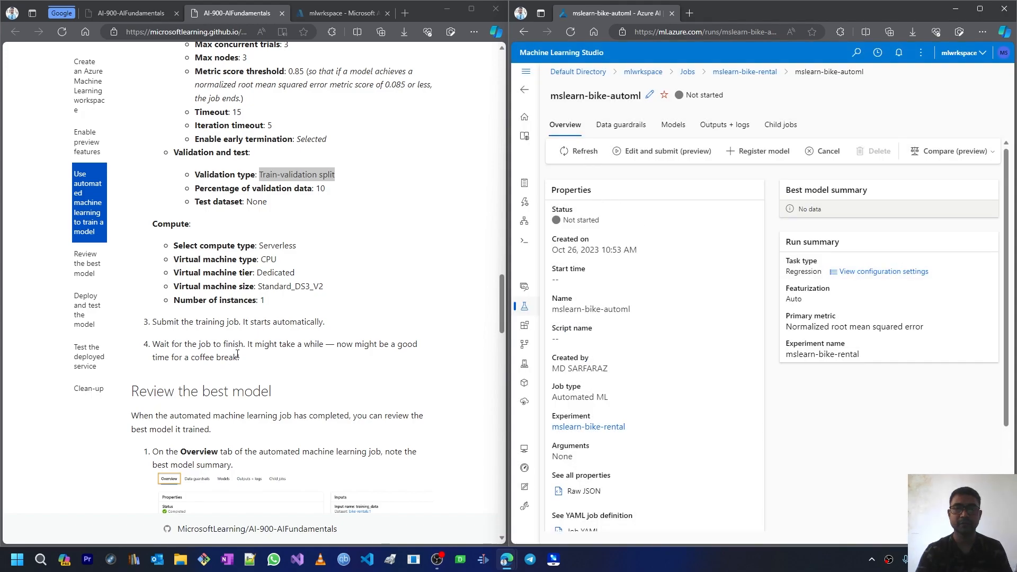
# - Check the instructions about waiting, the notification for the mslearn-bike-automl job and its status on the overview page
pyautogui.moveTo(245, 346); pyautogui.dragTo(302, 351)
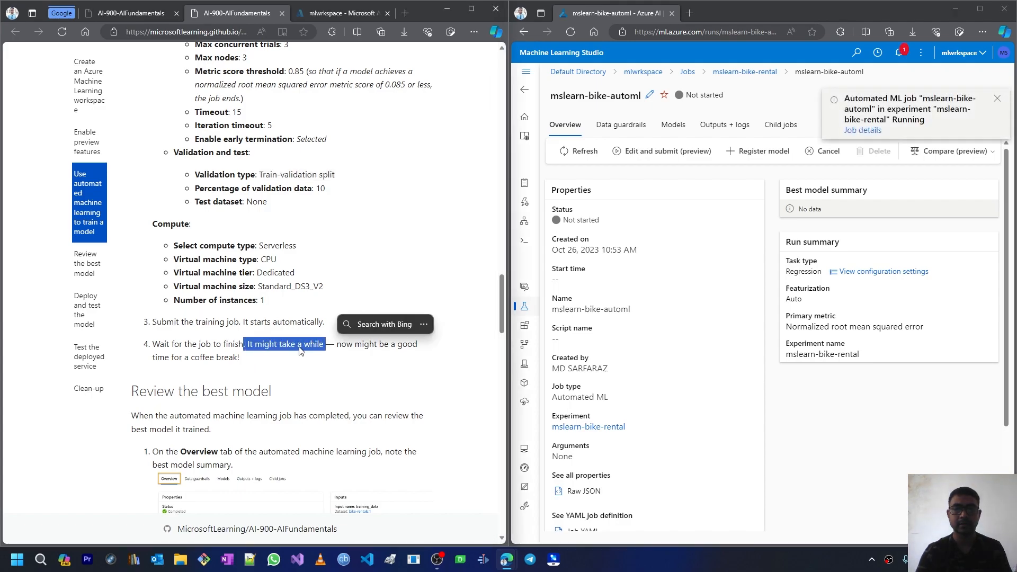
pyautogui.click(343, 356)
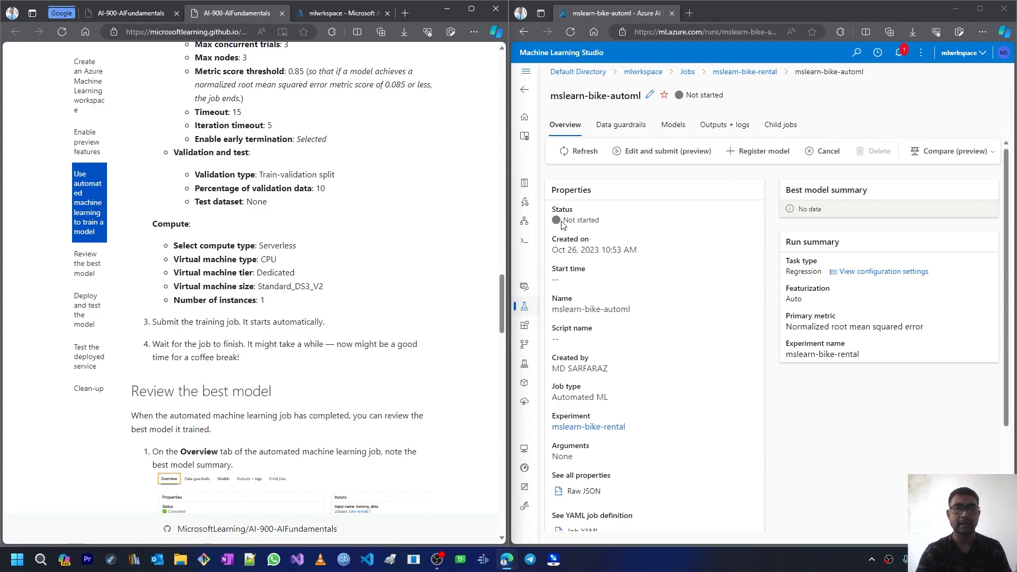
pyautogui.click(899, 53)
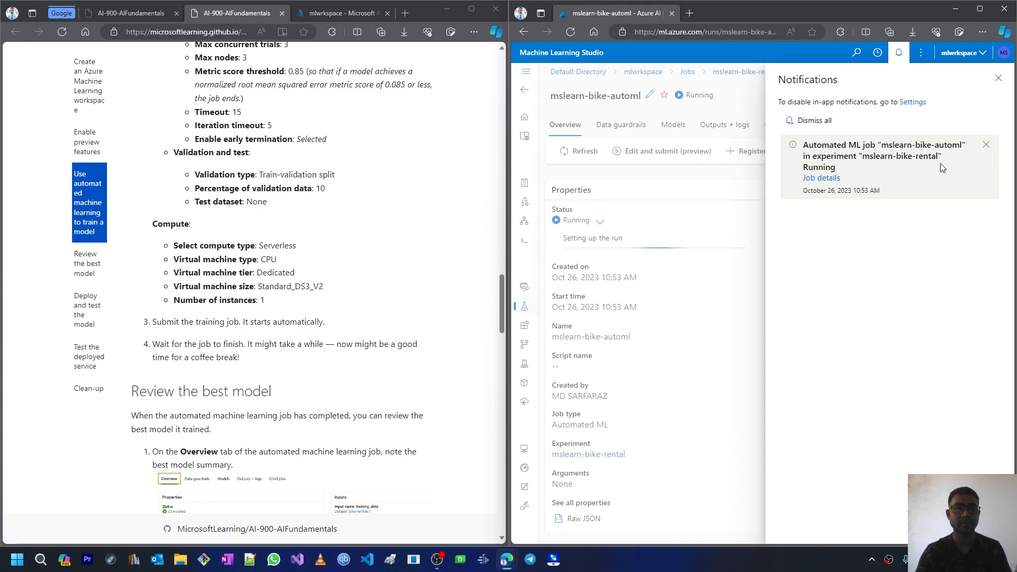
pyautogui.click(999, 79)
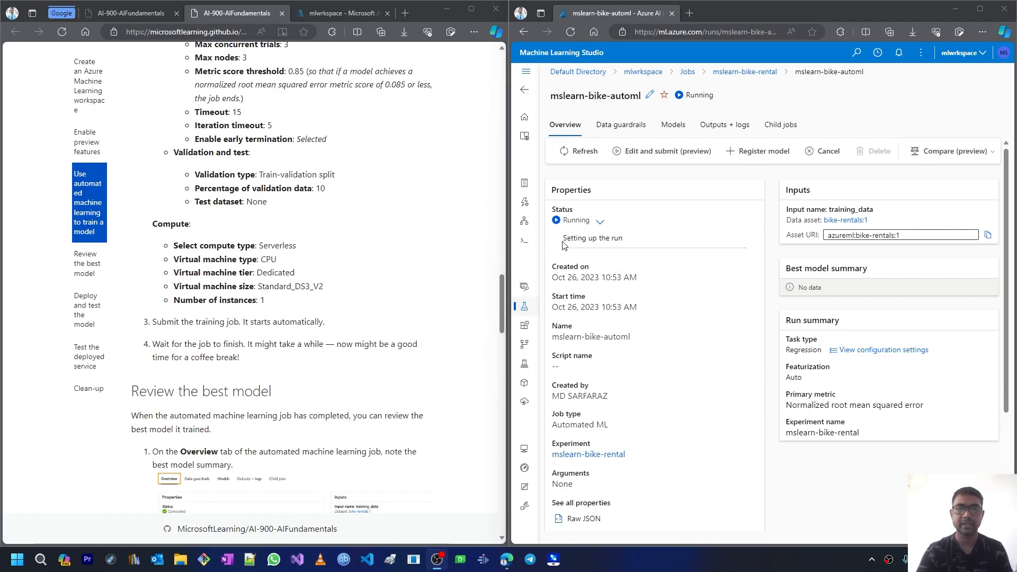
pyautogui.moveTo(564, 241); pyautogui.dragTo(625, 248)
pyautogui.click(615, 253)
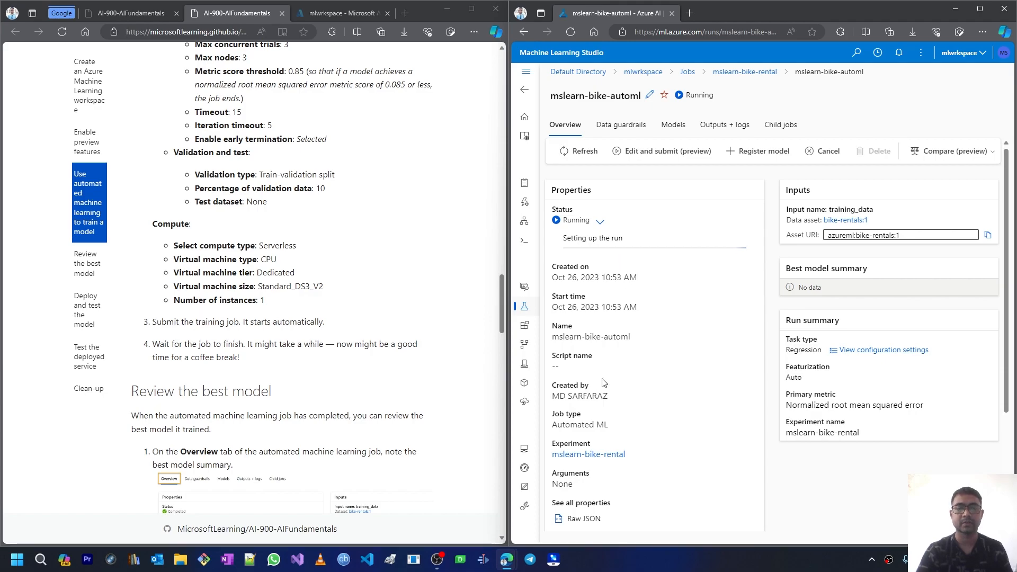
pyautogui.scroll(-3, 671, 408)
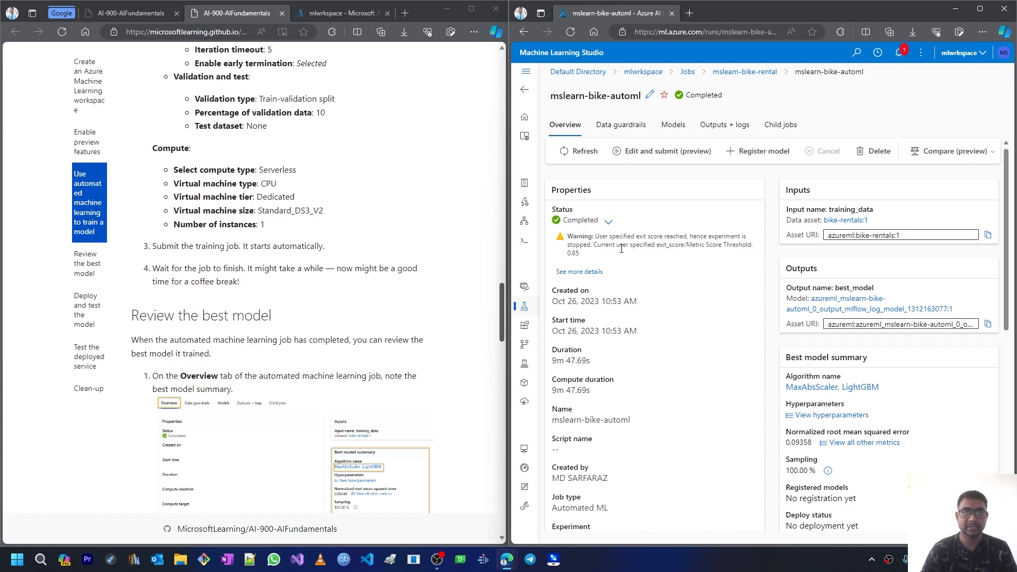
# - Check the mslearn-bike-automl job's duration and its completion notification, closing the notifications when done
pyautogui.moveTo(595, 365); pyautogui.dragTo(552, 348)
pyautogui.click(580, 372)
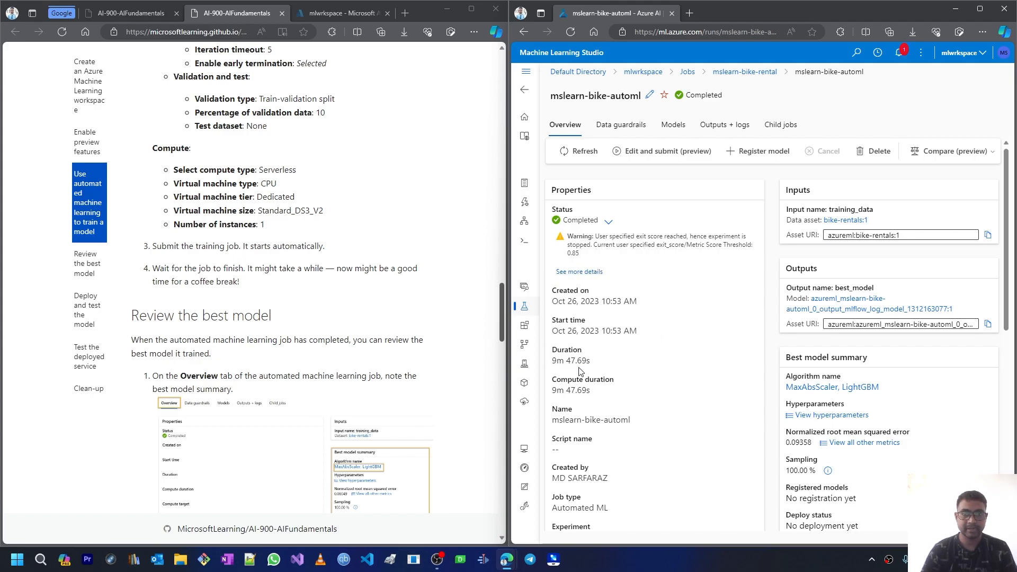
pyautogui.click(899, 52)
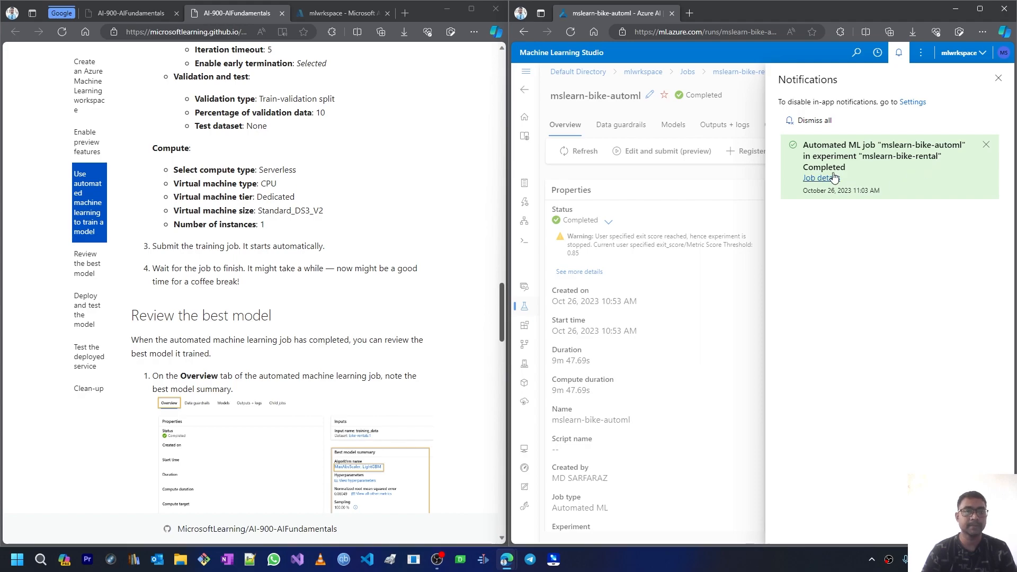
pyautogui.click(998, 78)
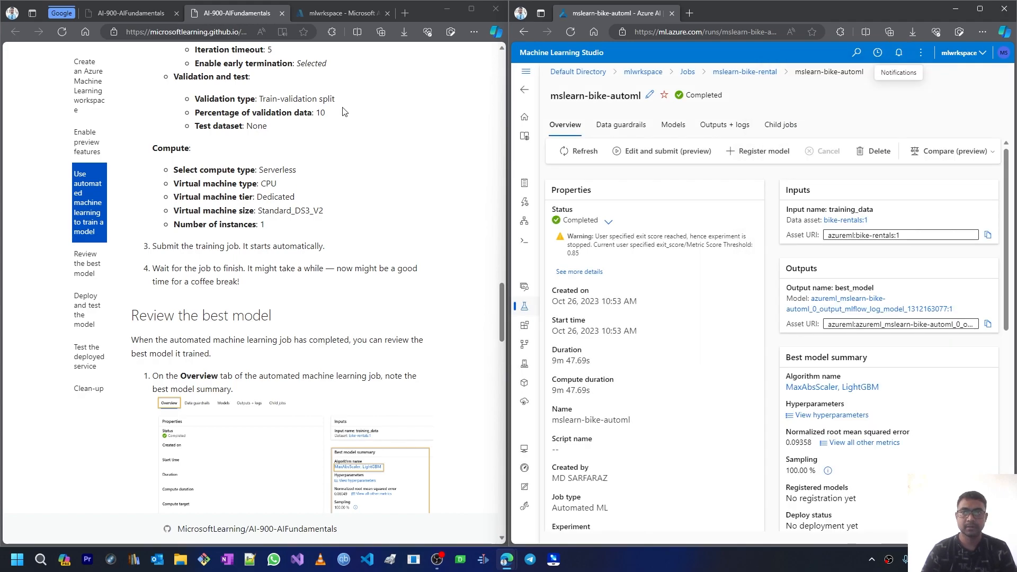
# - Read the exercise instructions for reviewing the best model, including its algorithm details and metrics charts
pyautogui.scroll(-1, 282, 307)
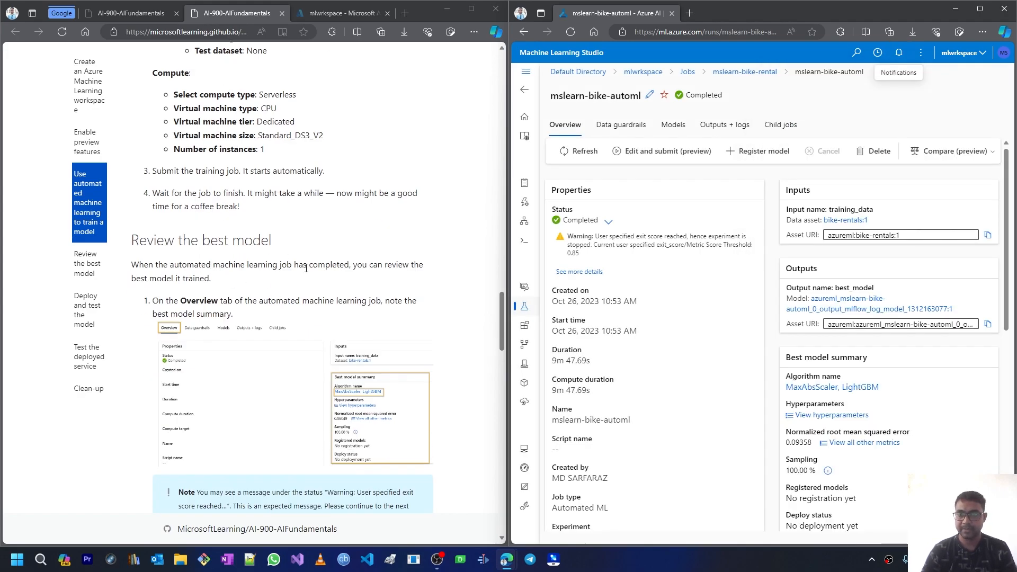
pyautogui.scroll(-1, 305, 269)
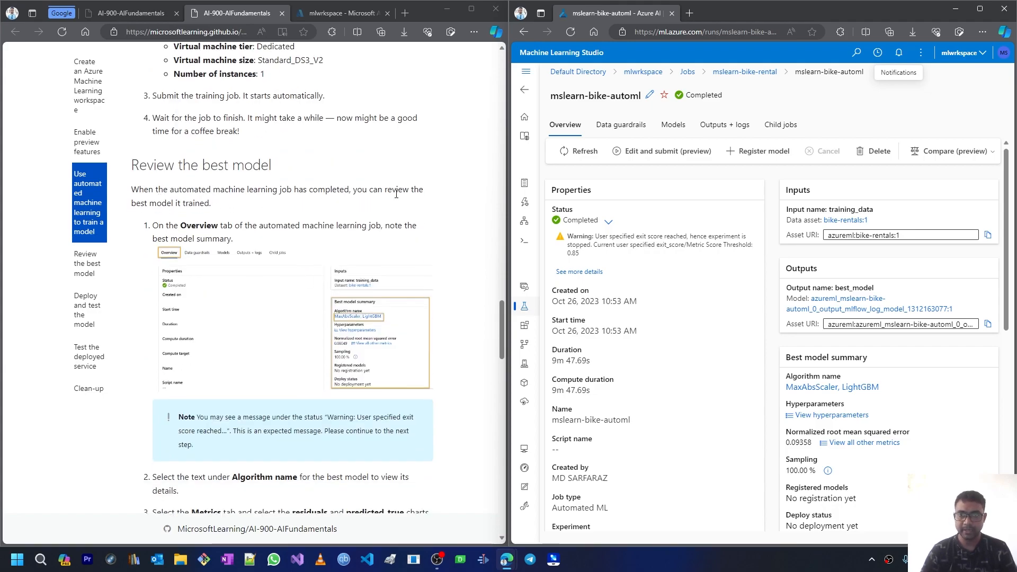
pyautogui.scroll(-1, 397, 194)
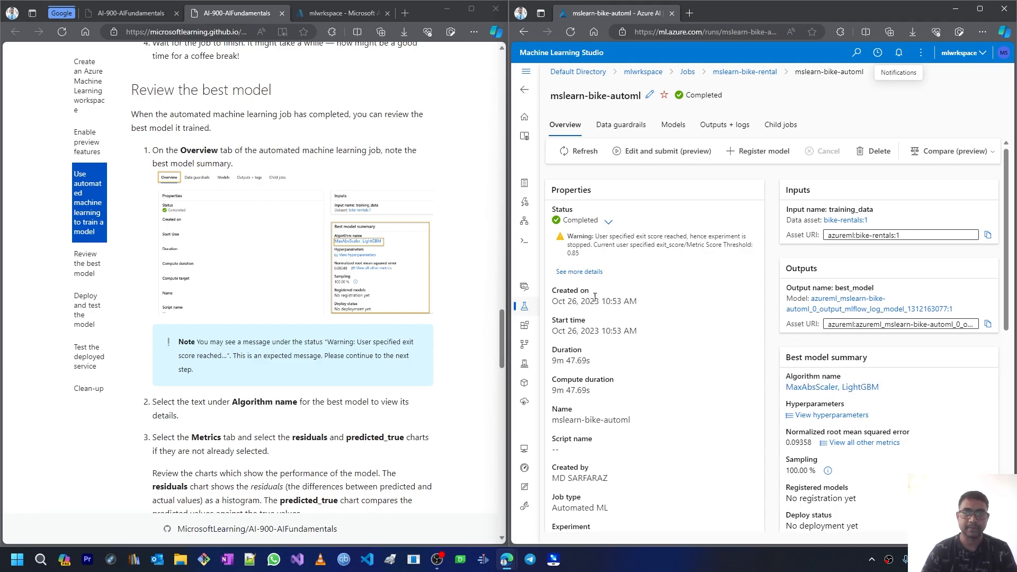
pyautogui.scroll(-5, 221, 122)
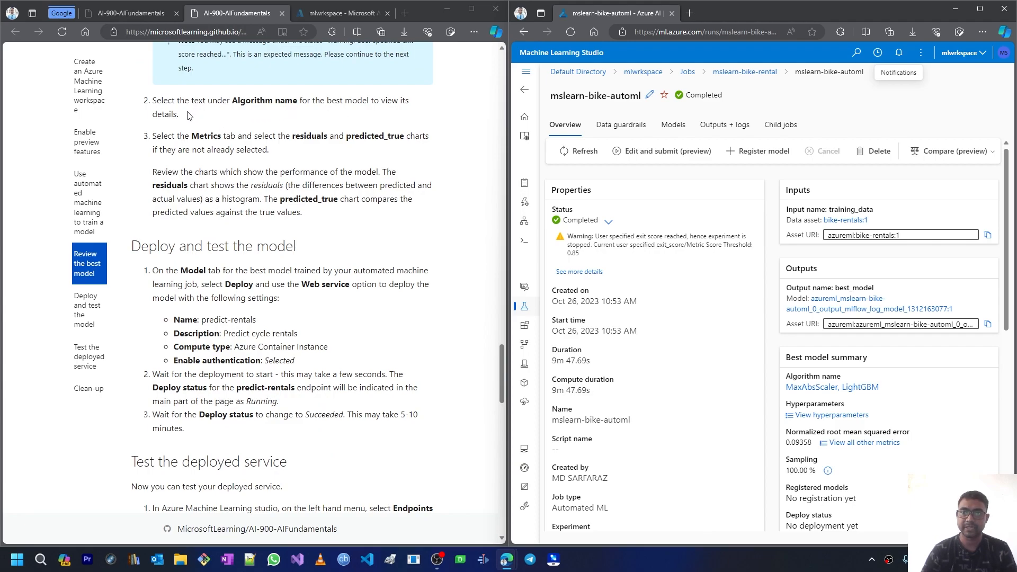
# - Open the best model by its algorithm name and examine its metrics, including the predicted_true and residuals charts
pyautogui.click(817, 390)
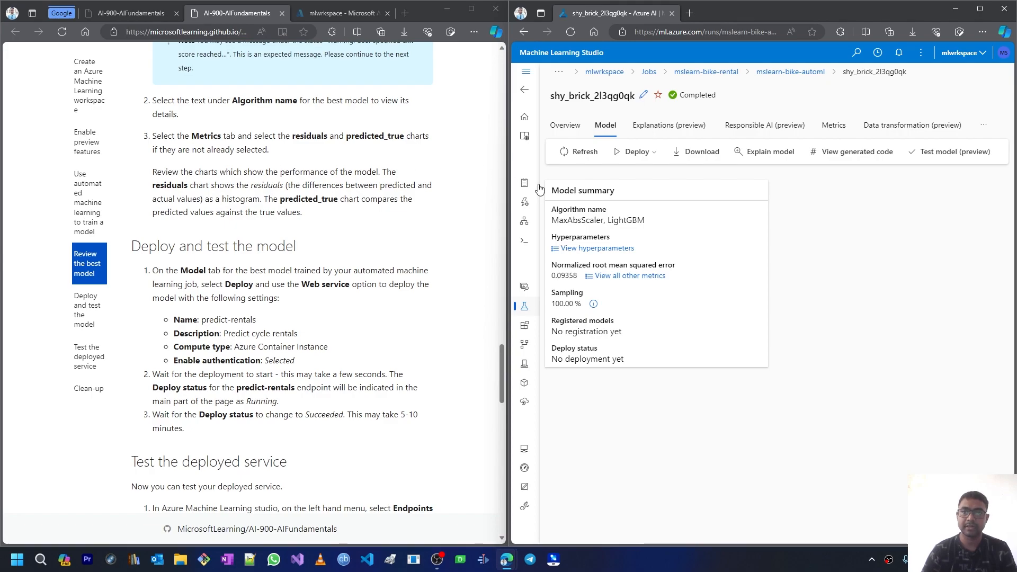
pyautogui.click(830, 128)
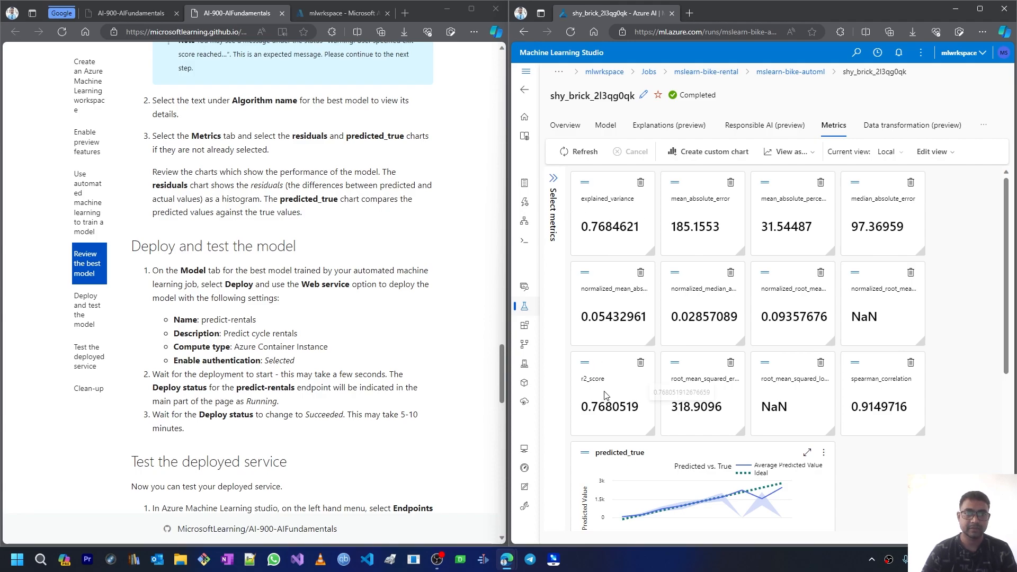
pyautogui.scroll(-3, 605, 395)
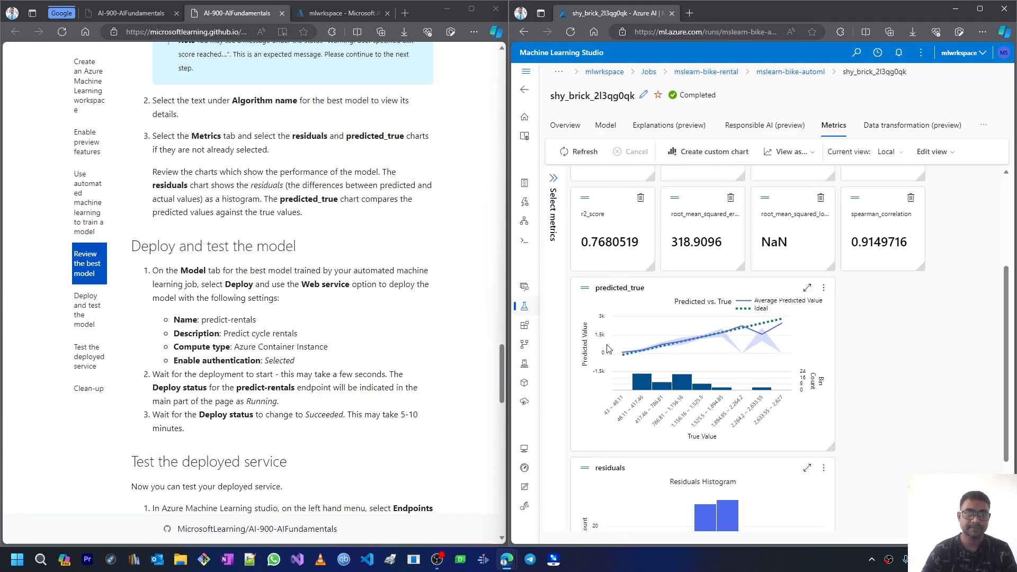
pyautogui.moveTo(782, 324)
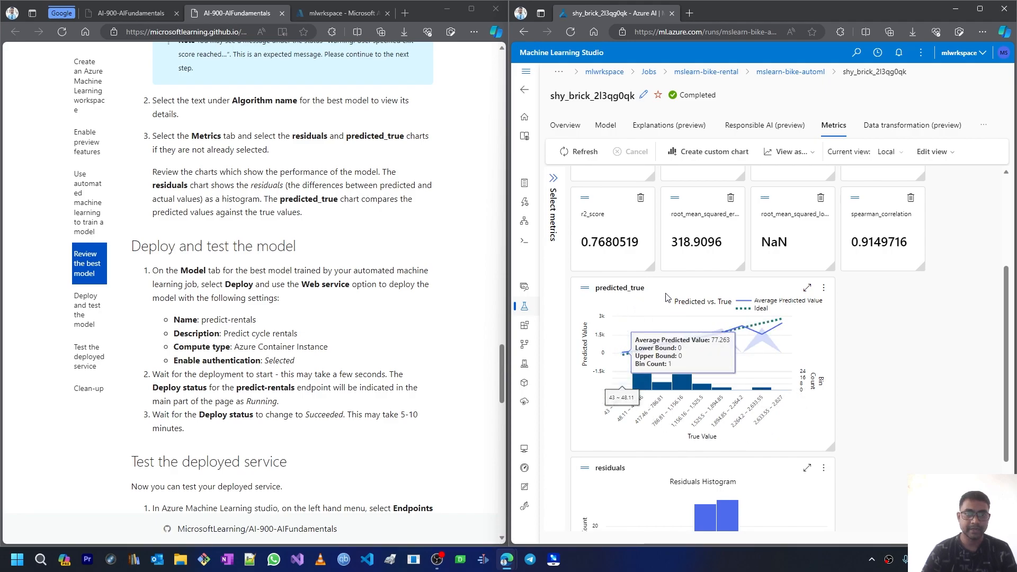
pyautogui.moveTo(631, 371)
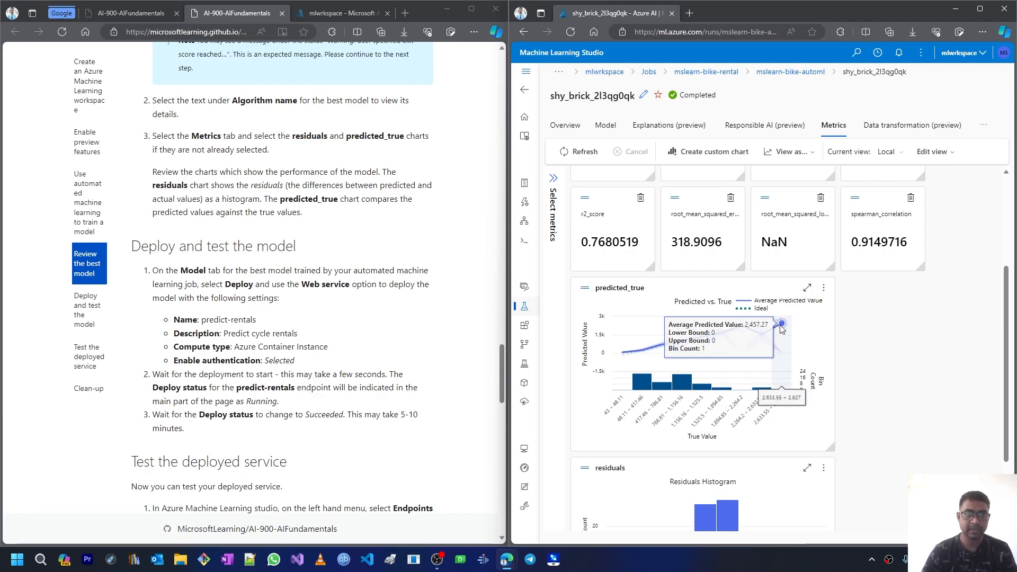
pyautogui.scroll(-2, 710, 207)
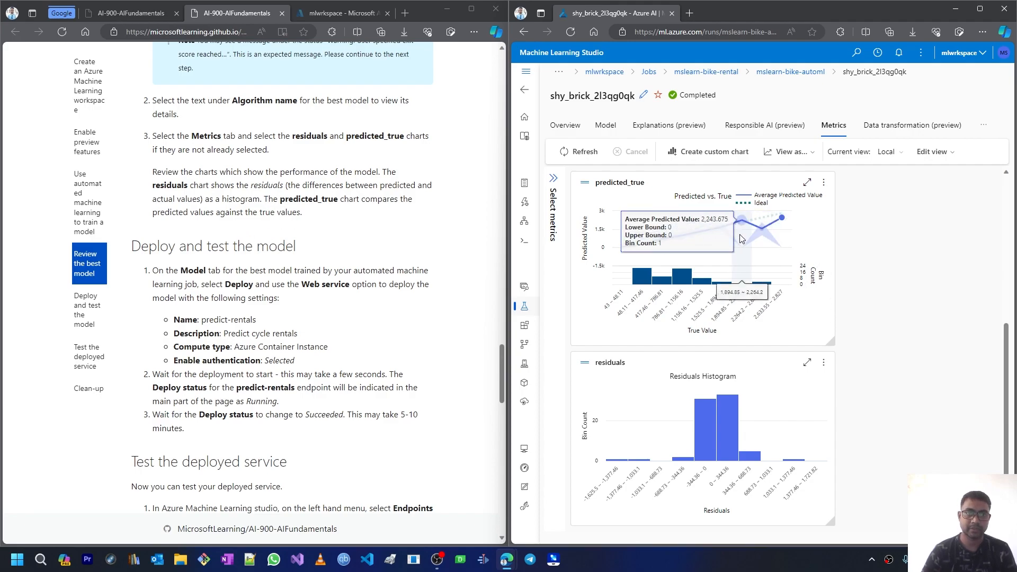
# - Following the exercise's deployment instructions, start deploying the best model as a web service
pyautogui.scroll(-4, 263, 350)
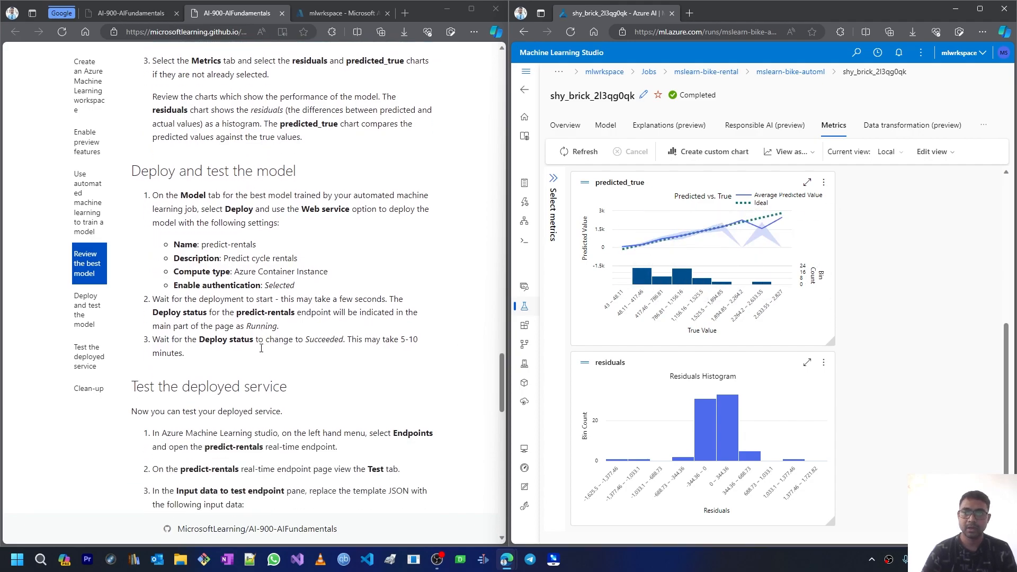
pyautogui.scroll(1, 260, 312)
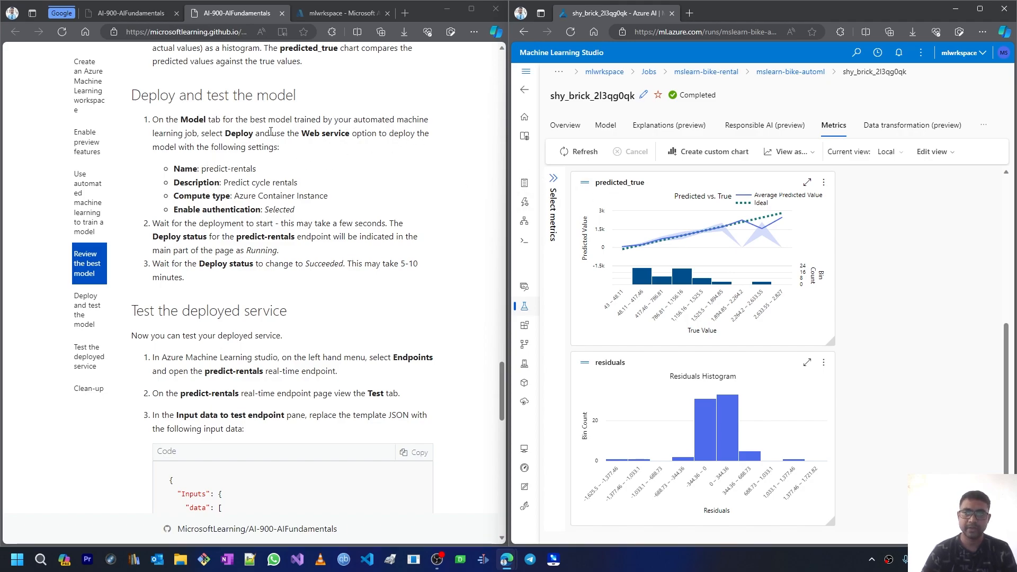
pyautogui.click(610, 126)
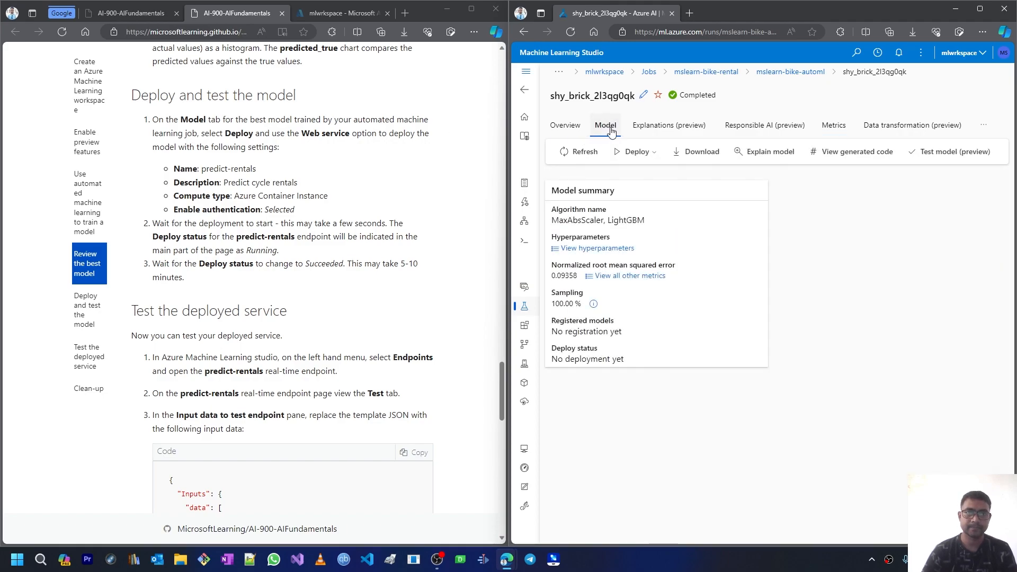
pyautogui.click(656, 154)
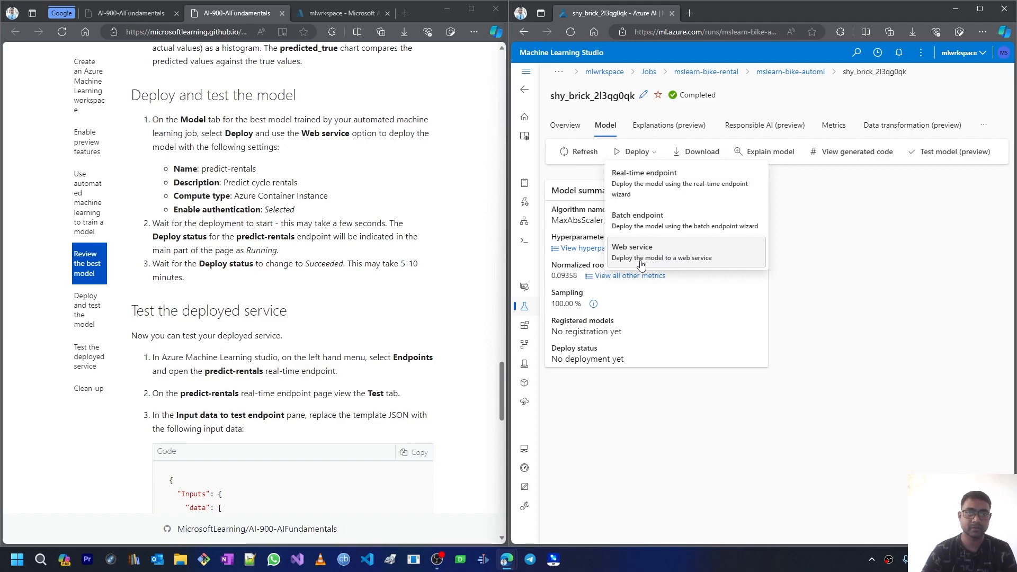
pyautogui.click(702, 259)
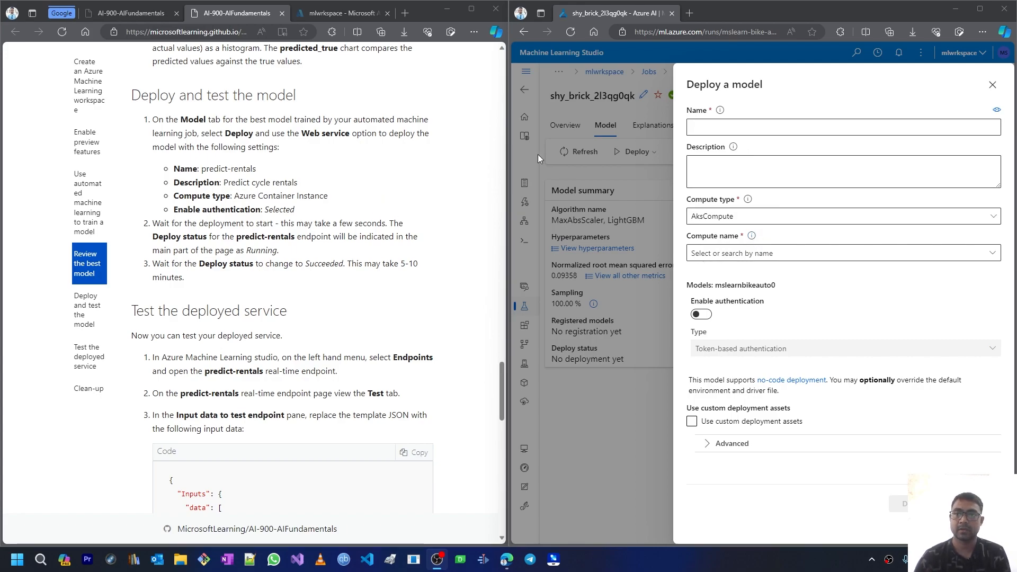
# - Name the web service deployment predict-rentals, copying the name from the exercise instructions
pyautogui.moveTo(202, 168); pyautogui.dragTo(261, 171)
pyautogui.hotkey('ctrl', 'c')
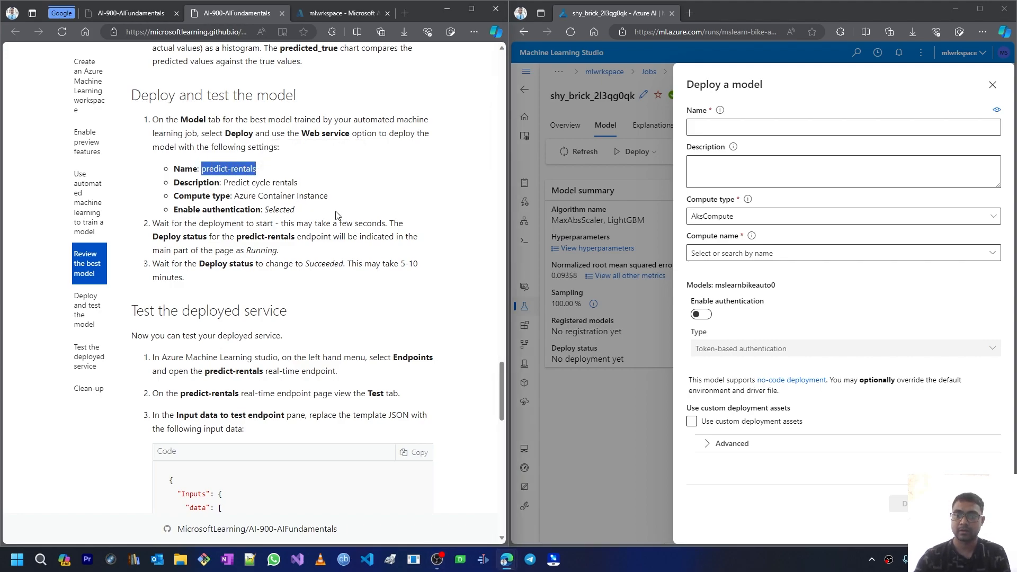
pyautogui.click(748, 128)
pyautogui.hotkey('ctrl', 'v')
# - Copy the description "Predict cycle rentals" from the exercise instructions into the deployment settings
pyautogui.click(696, 171)
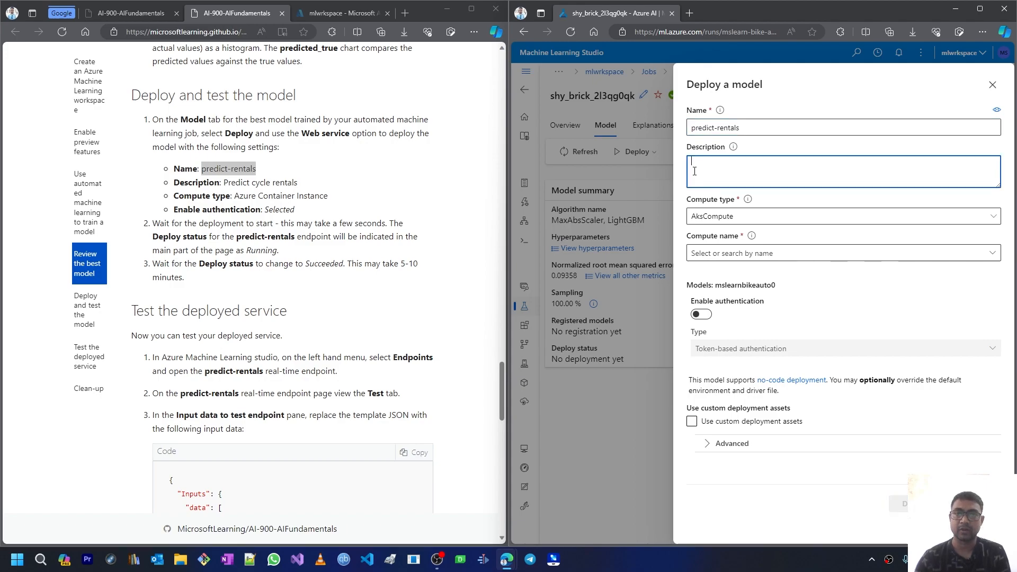
pyautogui.moveTo(224, 182); pyautogui.dragTo(306, 188)
pyautogui.hotkey('ctrl', 'c')
pyautogui.click(765, 175)
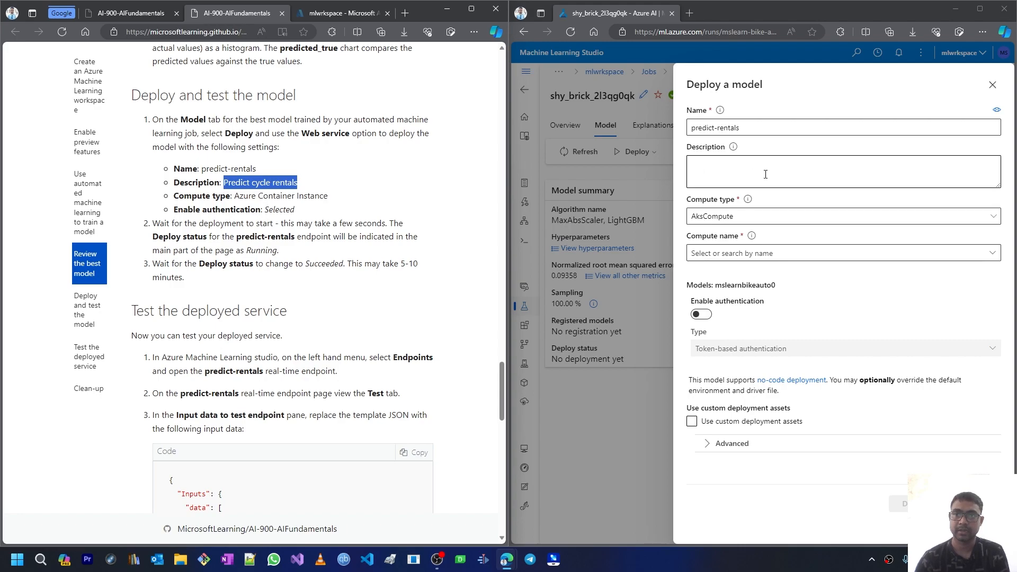
pyautogui.click(755, 168)
pyautogui.hotkey('ctrl', 'v')
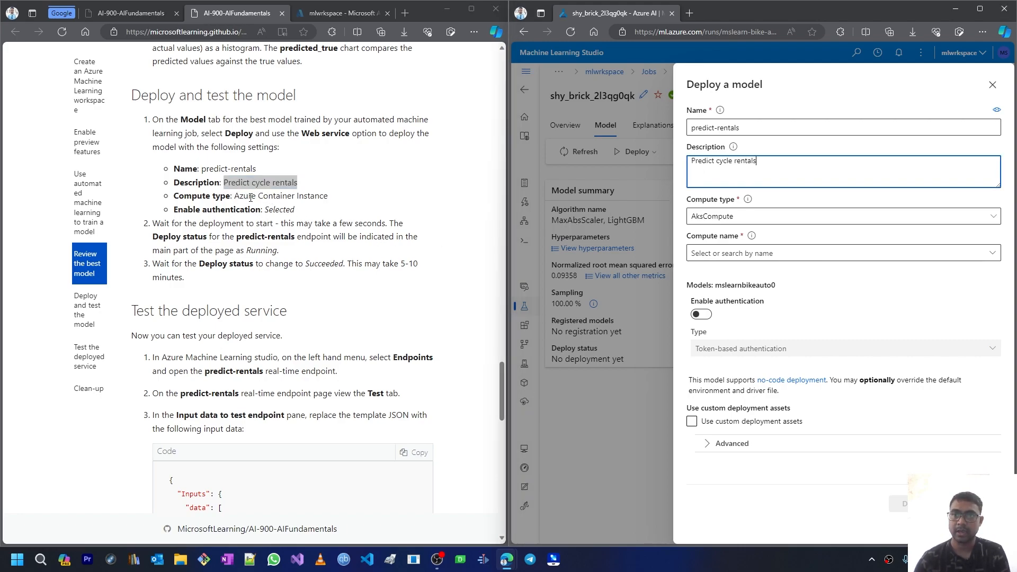
# - Set the compute type to Azure Container Instance, enable authentication and deploy the model
pyautogui.click(838, 220)
pyautogui.click(783, 256)
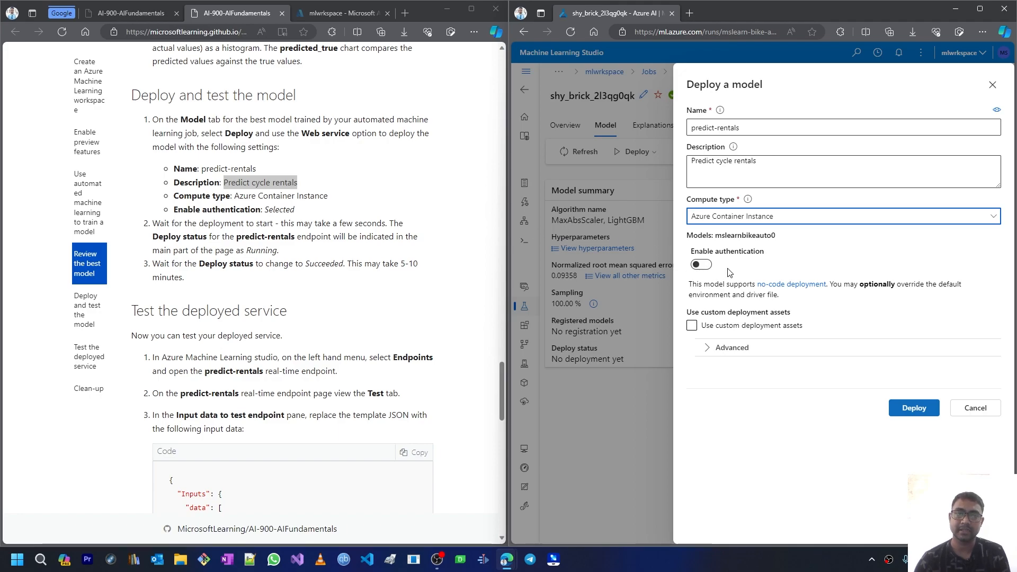
pyautogui.click(704, 265)
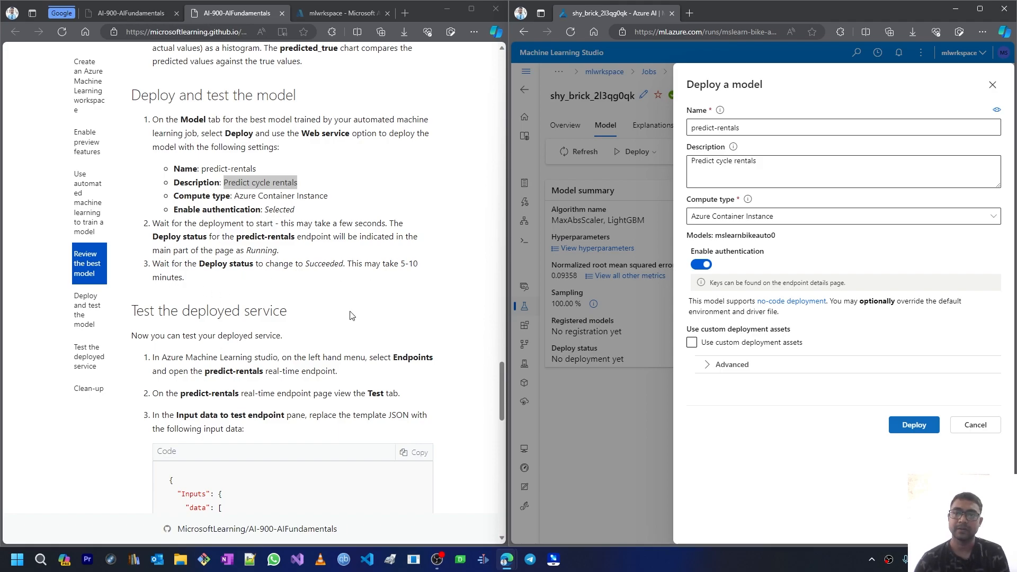
pyautogui.click(904, 423)
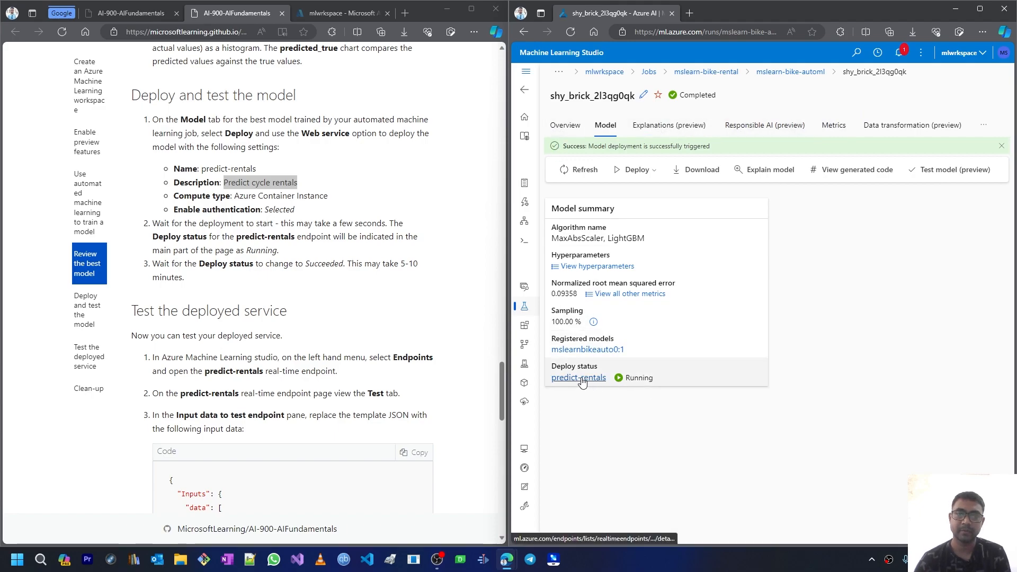
# - Read the instructions on the expected deploy status and on testing the deployed service
pyautogui.doubleClick(313, 264)
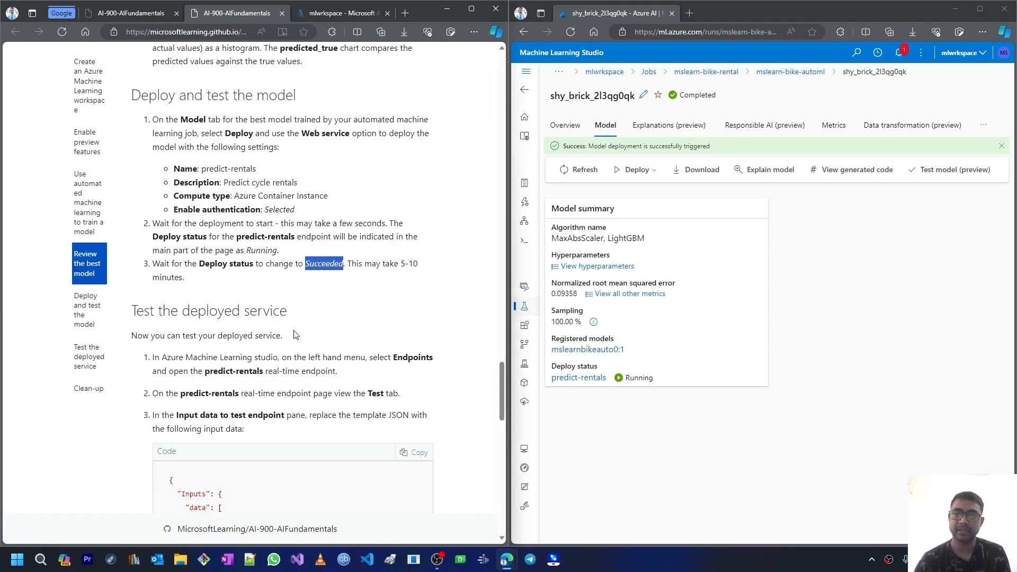
pyautogui.scroll(-1, 281, 332)
pyautogui.scroll(-2, 281, 333)
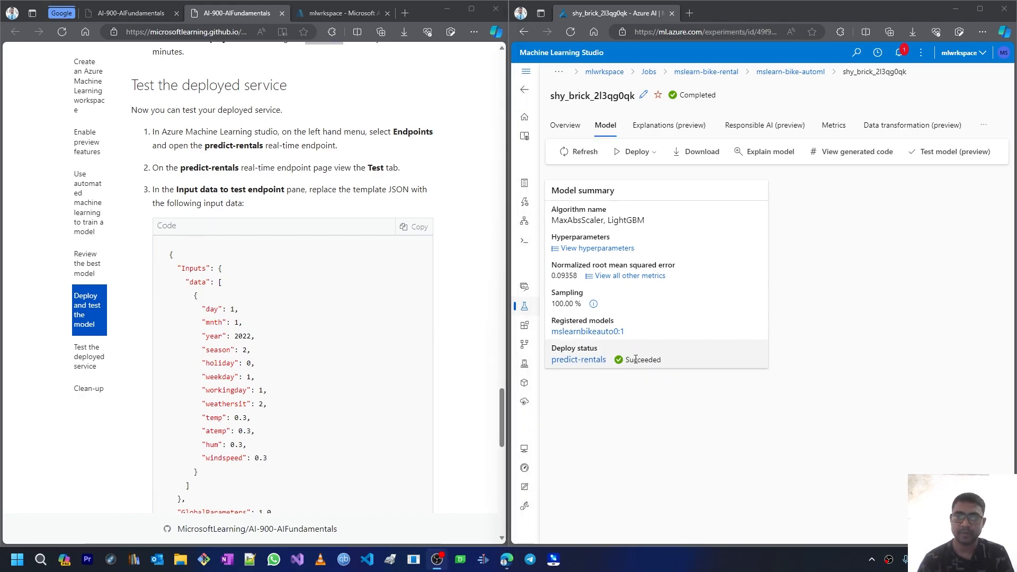
# - Open the predict-rentals endpoint from the deploy status, and reopen it from the workspace's list of real-time endpoints
pyautogui.click(584, 364)
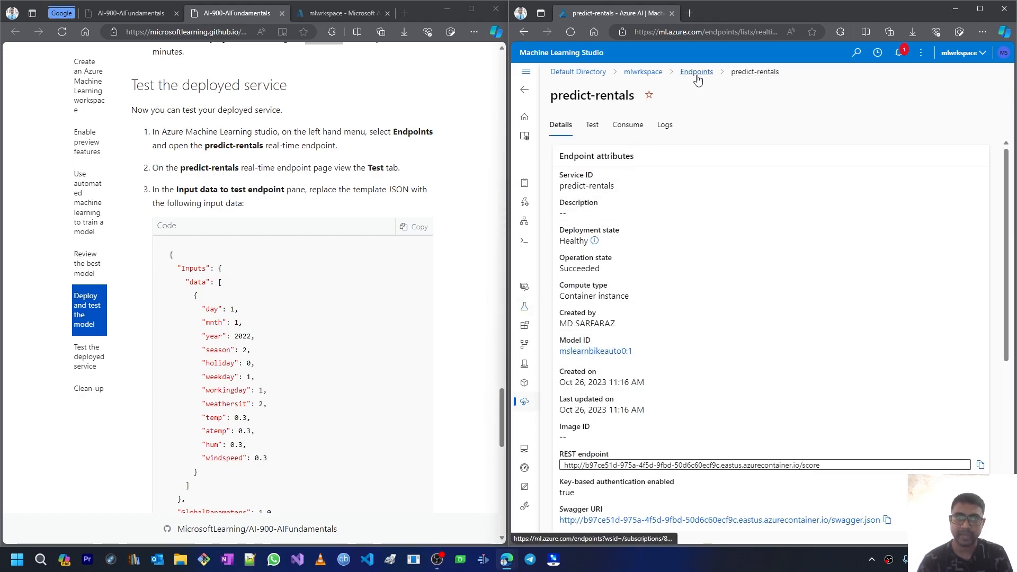
pyautogui.click(523, 73)
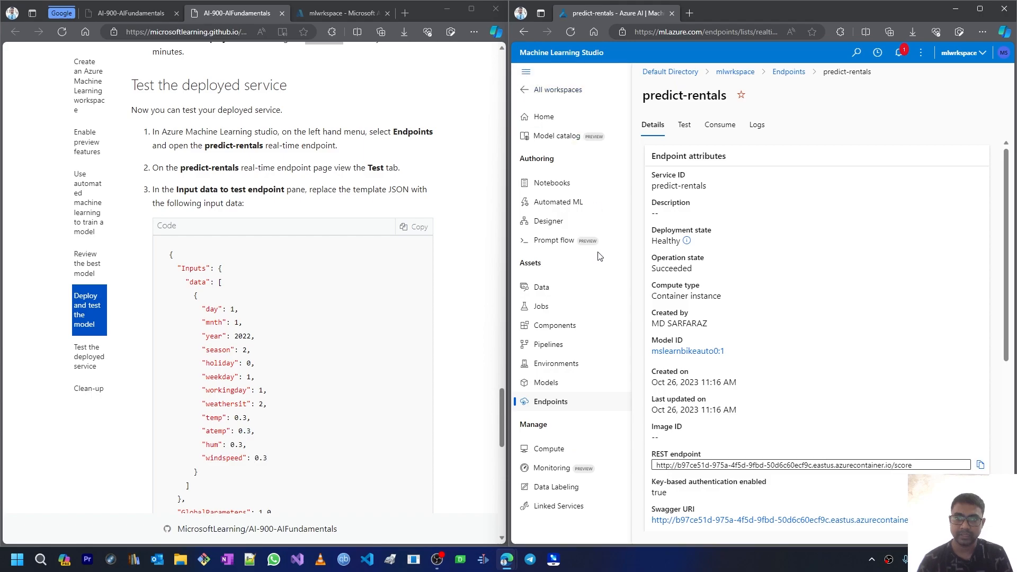
pyautogui.click(569, 401)
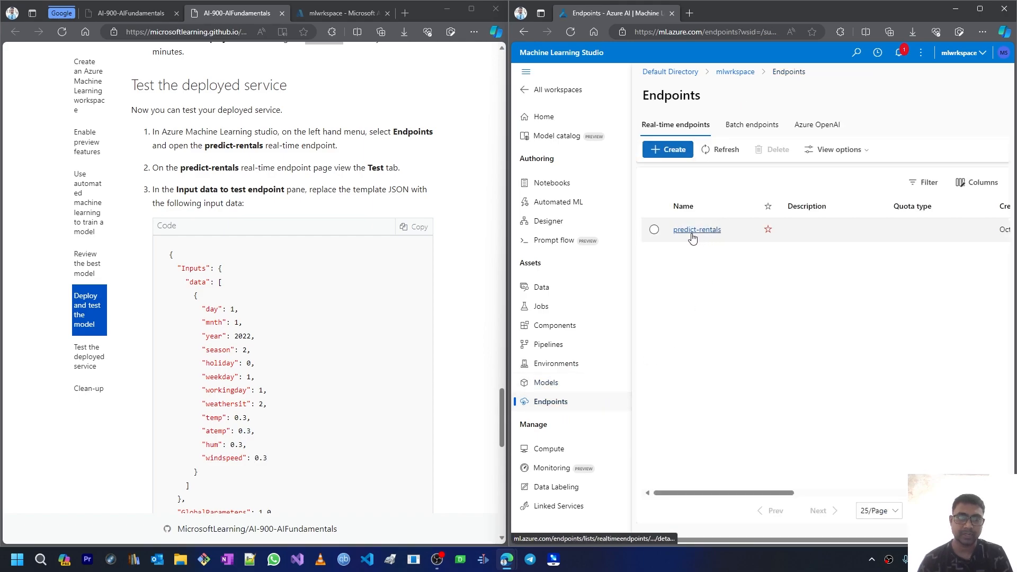
pyautogui.click(692, 233)
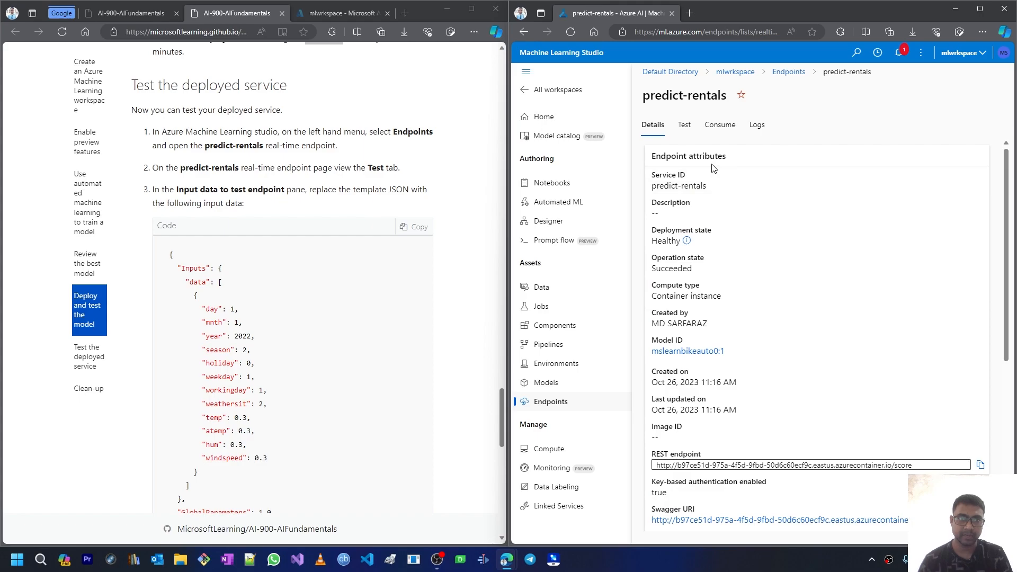
# - Collapse the navigation menu and examine the predict-rentals endpoint's attributes, including its compute type
pyautogui.click(526, 72)
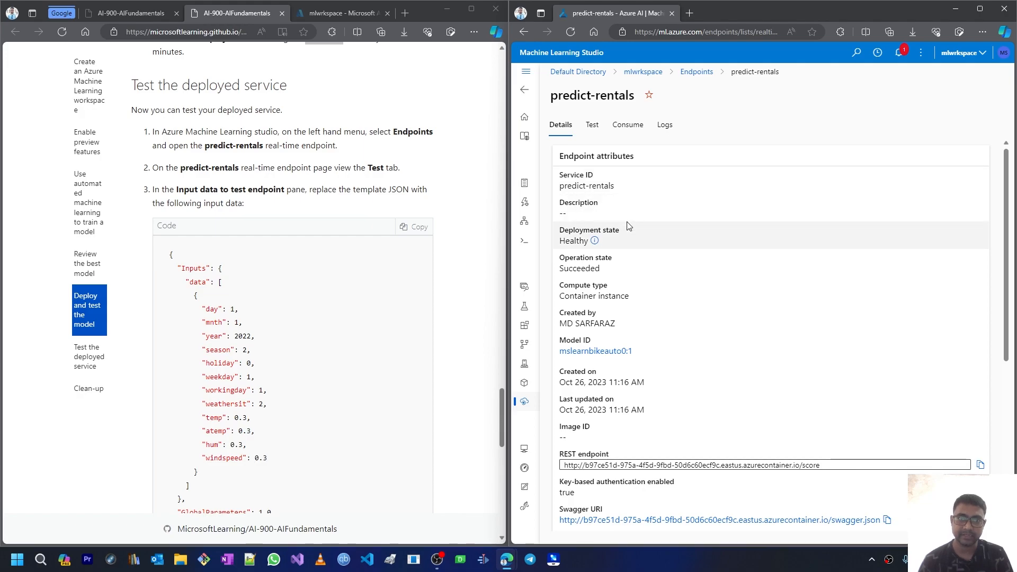
pyautogui.scroll(-1, 627, 234)
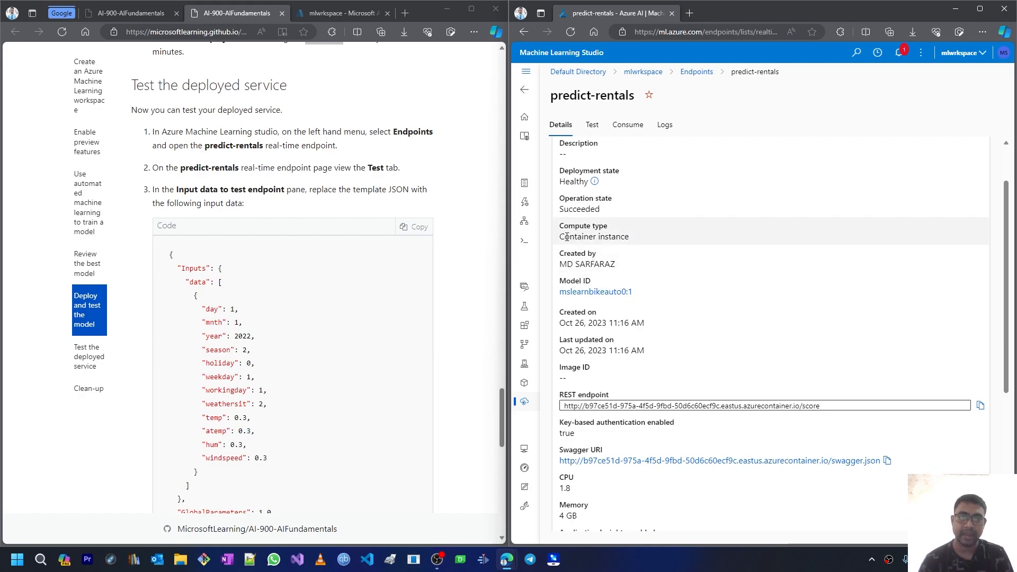
pyautogui.moveTo(563, 236); pyautogui.dragTo(636, 242)
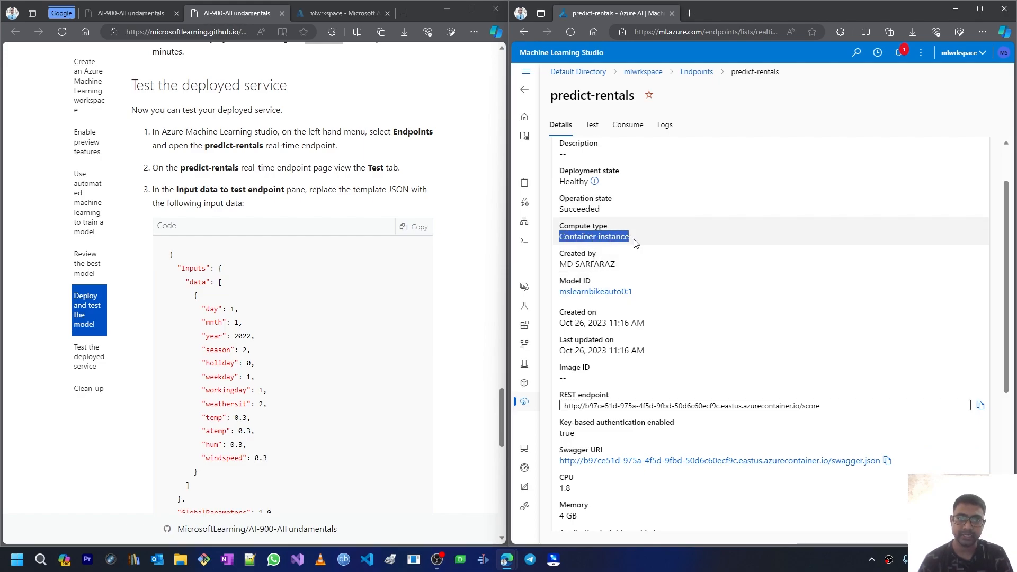
pyautogui.click(667, 301)
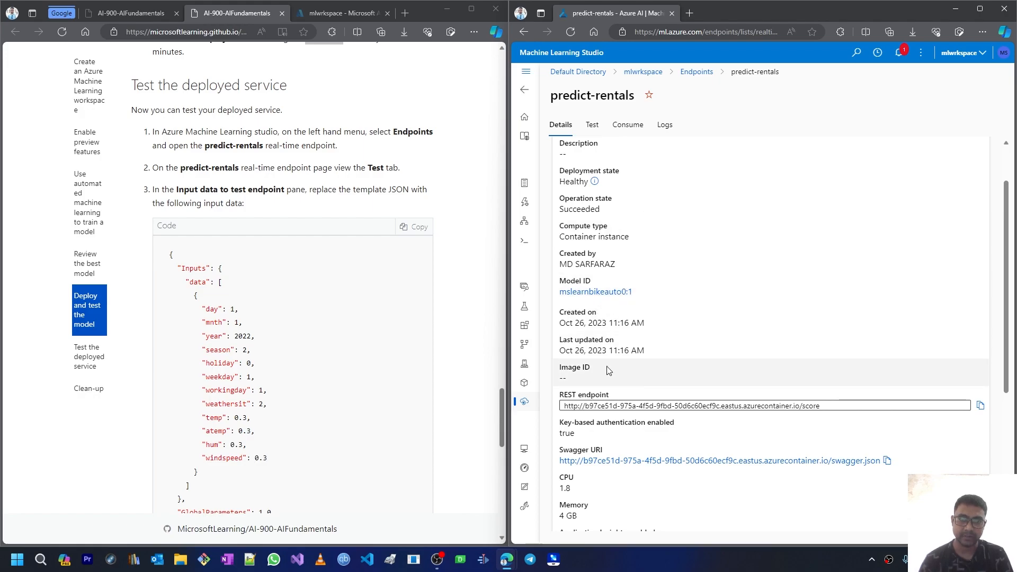
# - Copy the REST endpoint URL and examine the endpoint's remaining attributes, including the Swagger URI, CPU, memory and properties
pyautogui.scroll(-3, 968, 276)
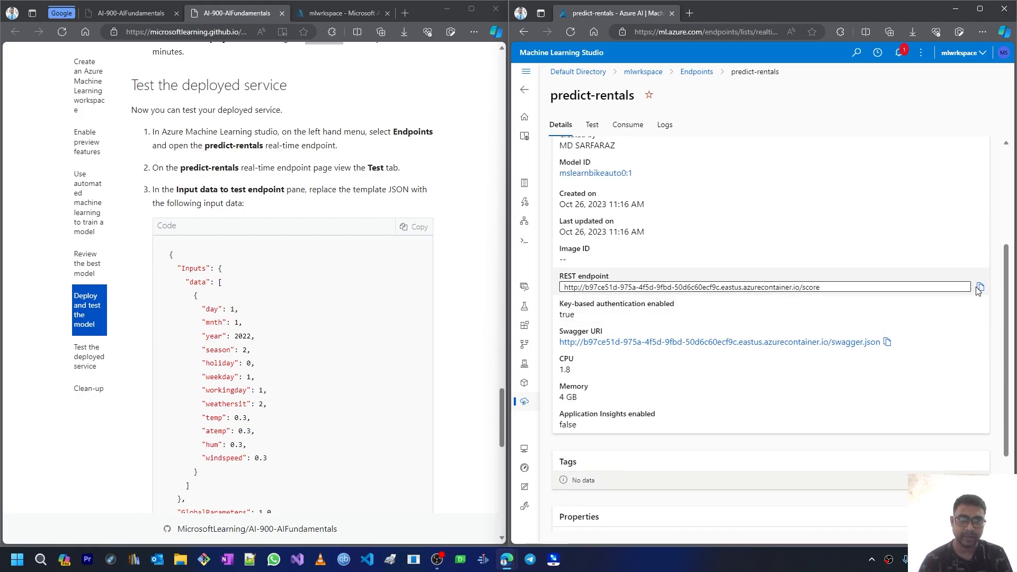
pyautogui.click(980, 289)
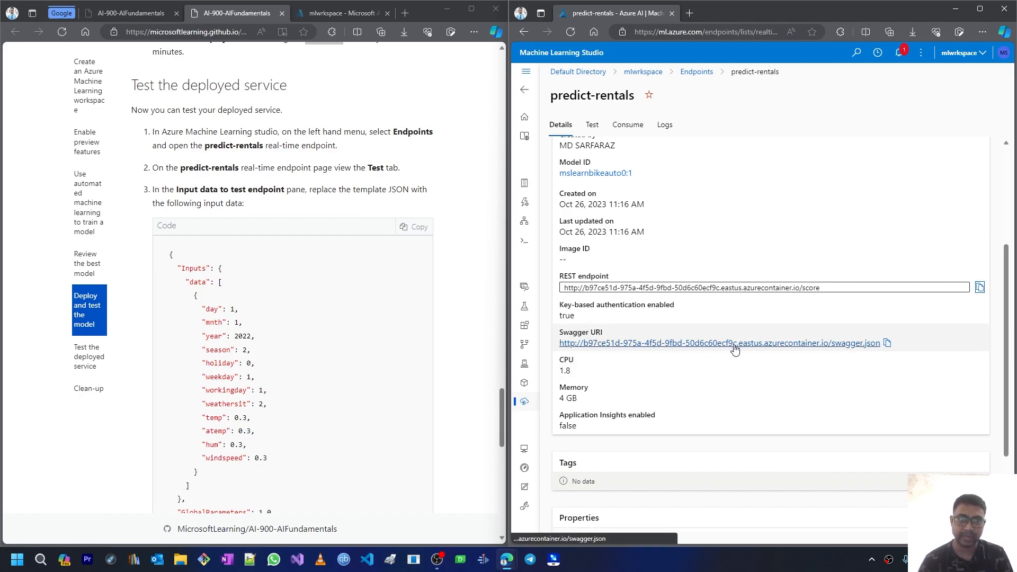
pyautogui.scroll(-2, 662, 360)
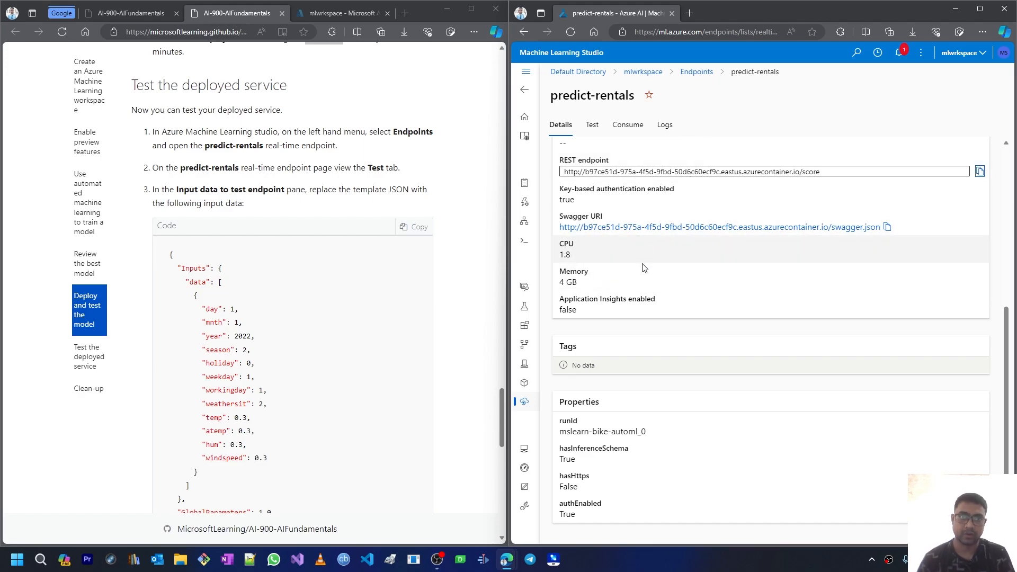
pyautogui.scroll(2, 647, 270)
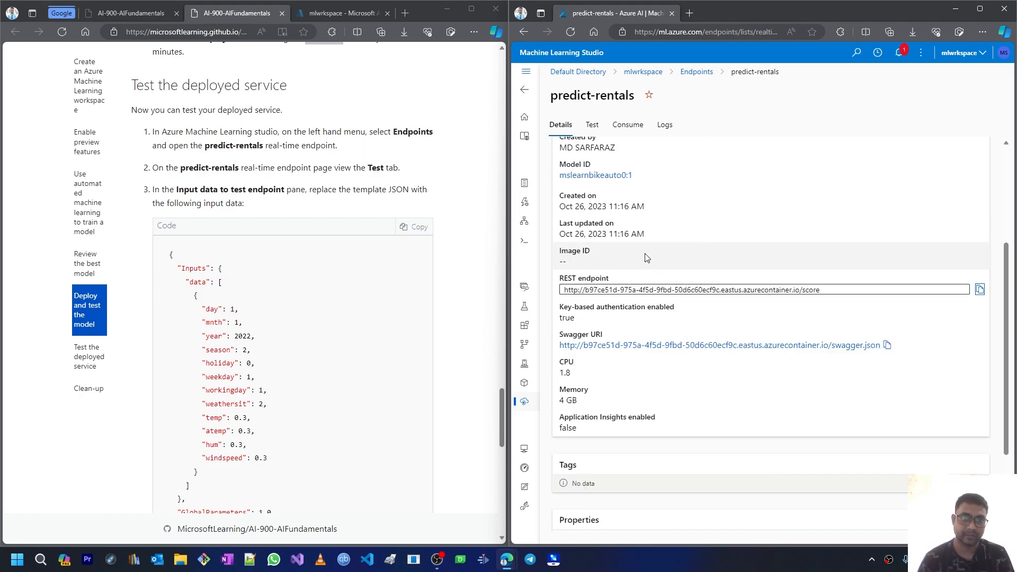
pyautogui.scroll(-2, 644, 255)
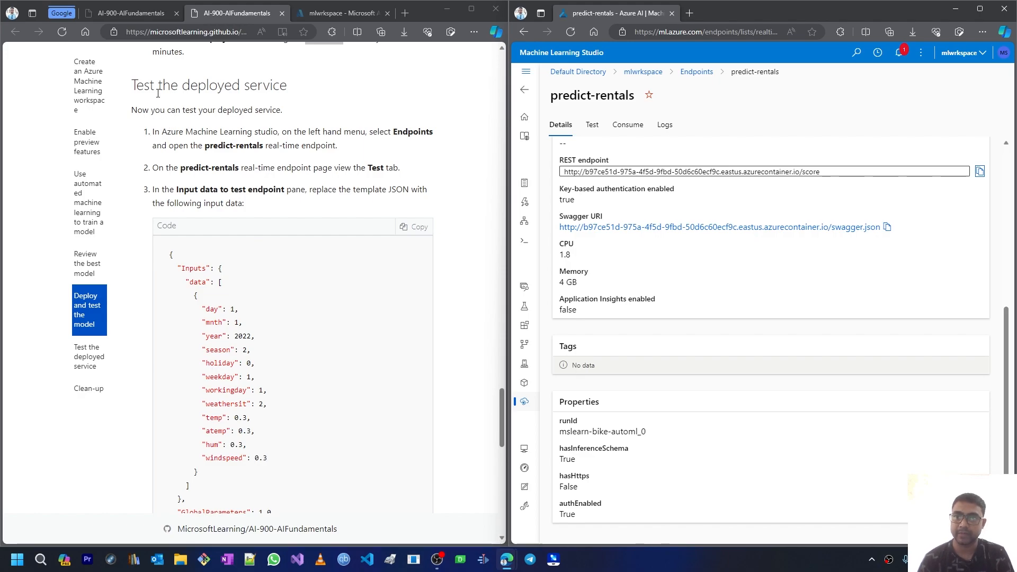
# - Copy the sample input JSON from the exercise instructions and replace the template input data for testing the predict-rentals endpoint with it
pyautogui.scroll(-1, 178, 186)
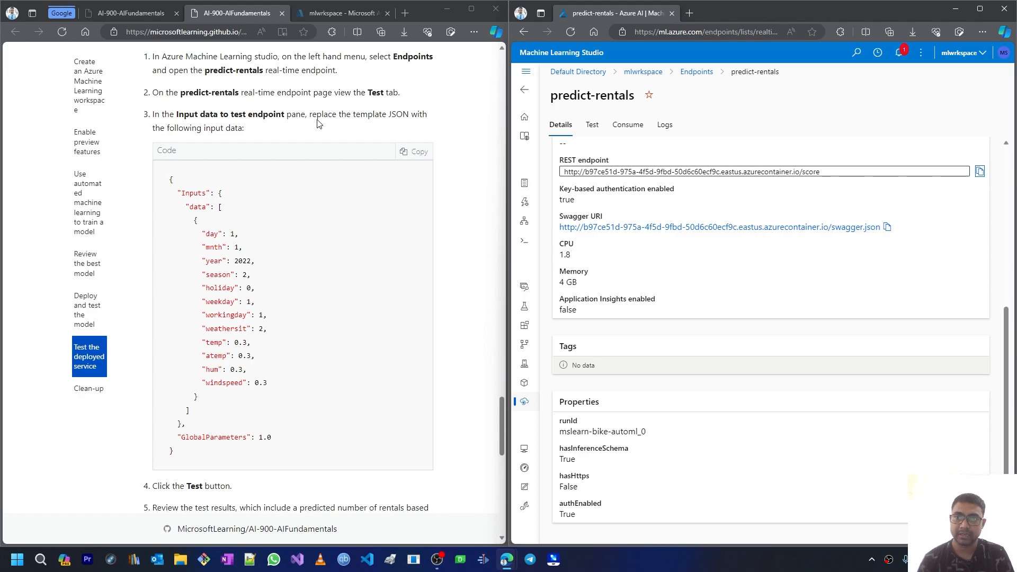
pyautogui.click(413, 152)
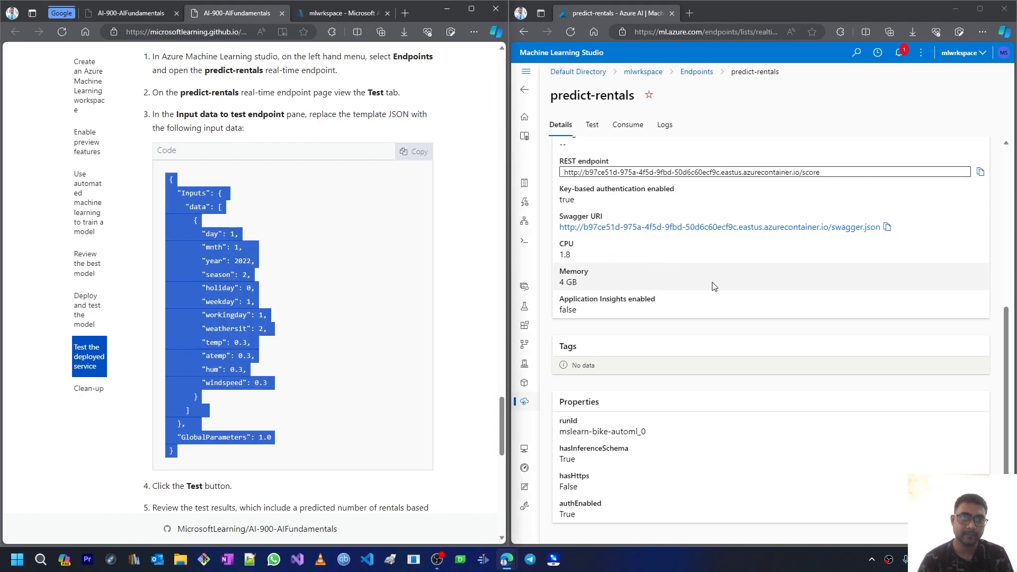
pyautogui.click(594, 127)
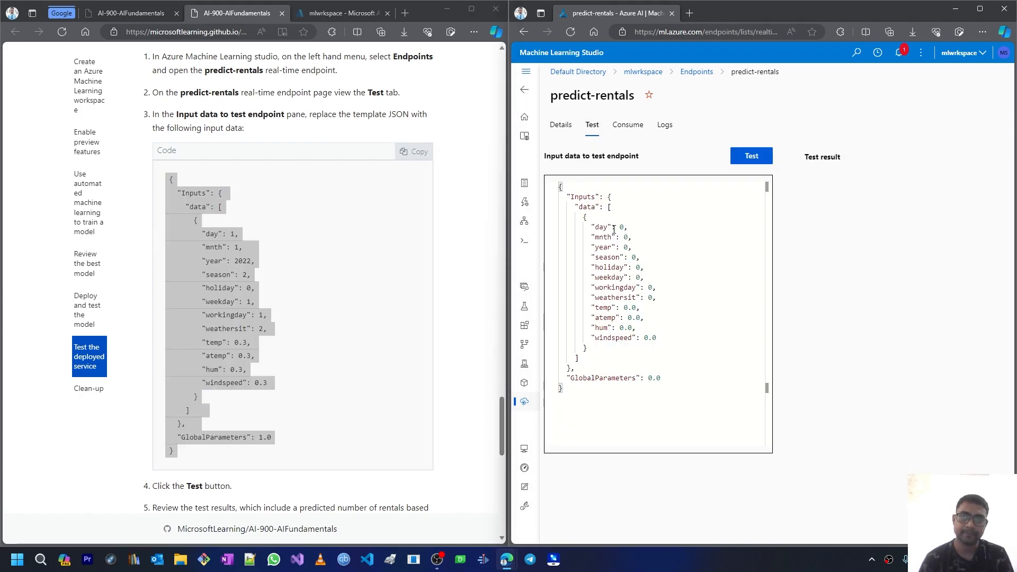
pyautogui.click(678, 289)
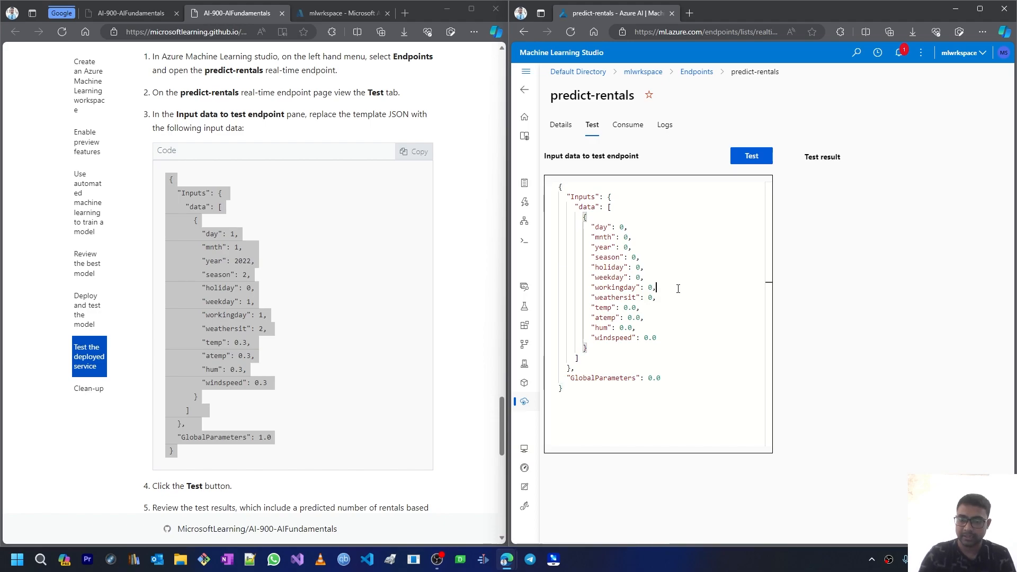
pyautogui.hotkey('ctrl', 'a')
pyautogui.hotkey('ctrl', 'v')
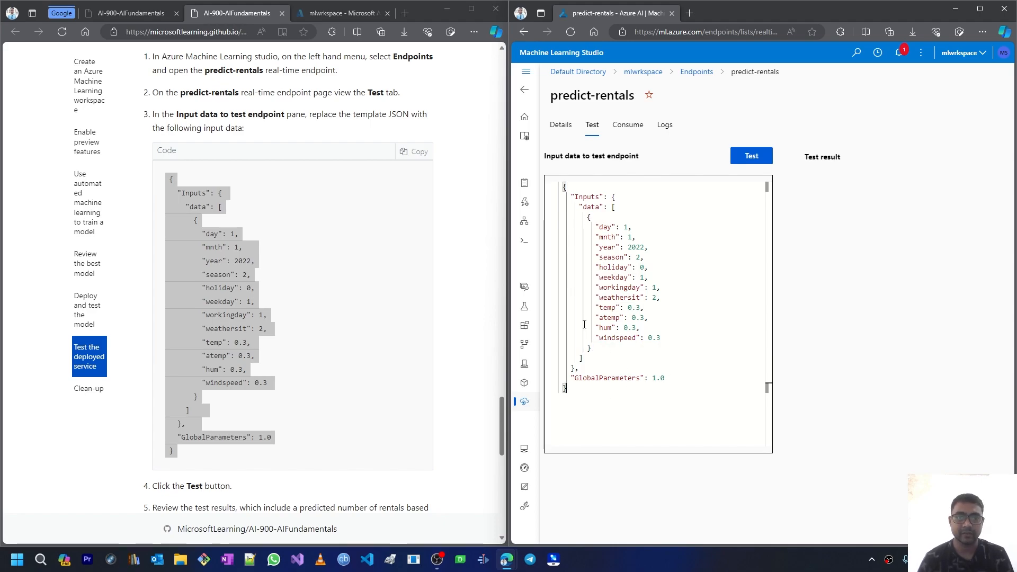
# - Run the endpoint test, and review the input features from day to windspeed against the predicted rentals and the exercise's sample result
pyautogui.scroll(-4, 403, 364)
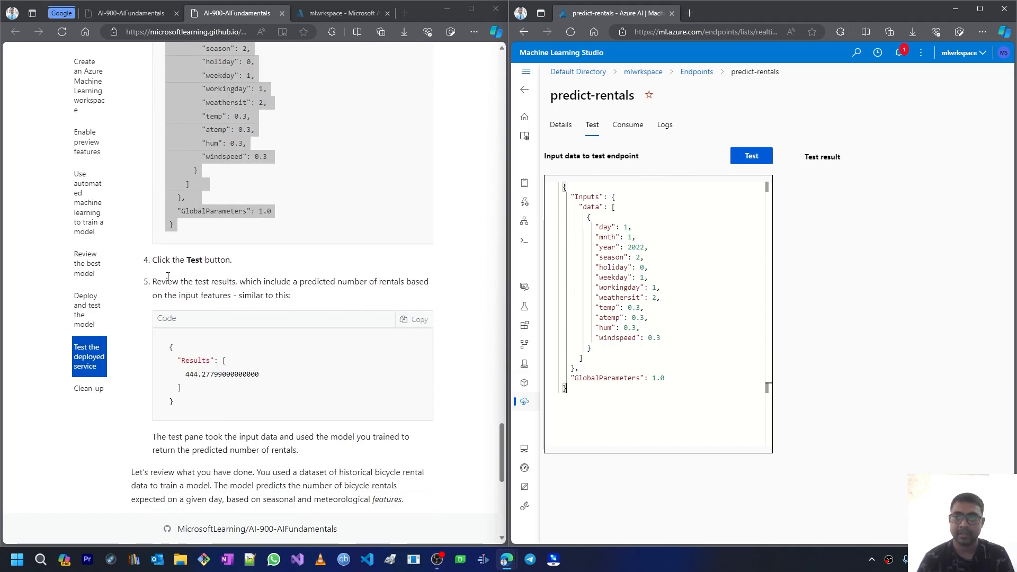
pyautogui.click(768, 156)
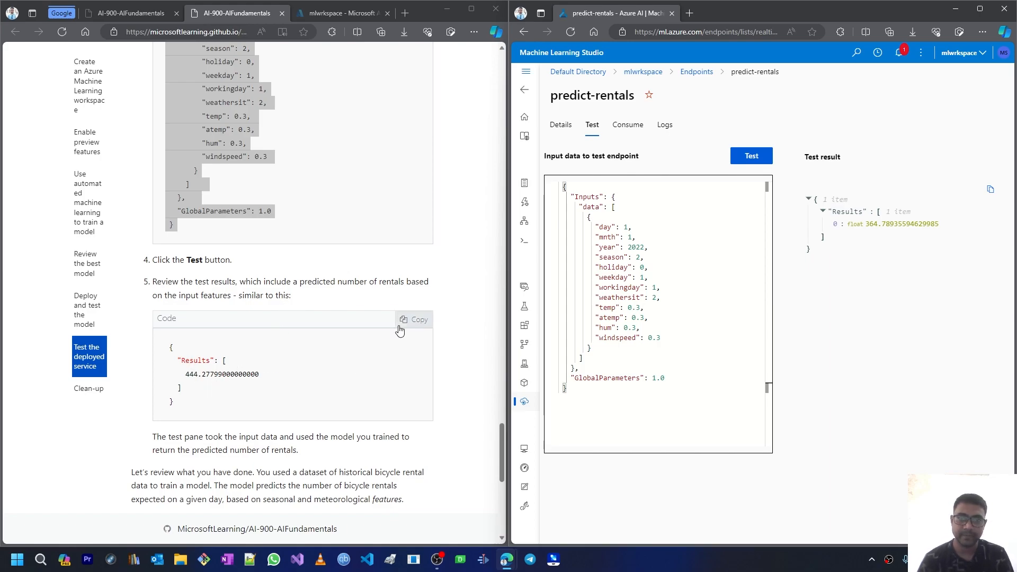
pyautogui.scroll(-1, 274, 402)
pyautogui.scroll(-2, 274, 403)
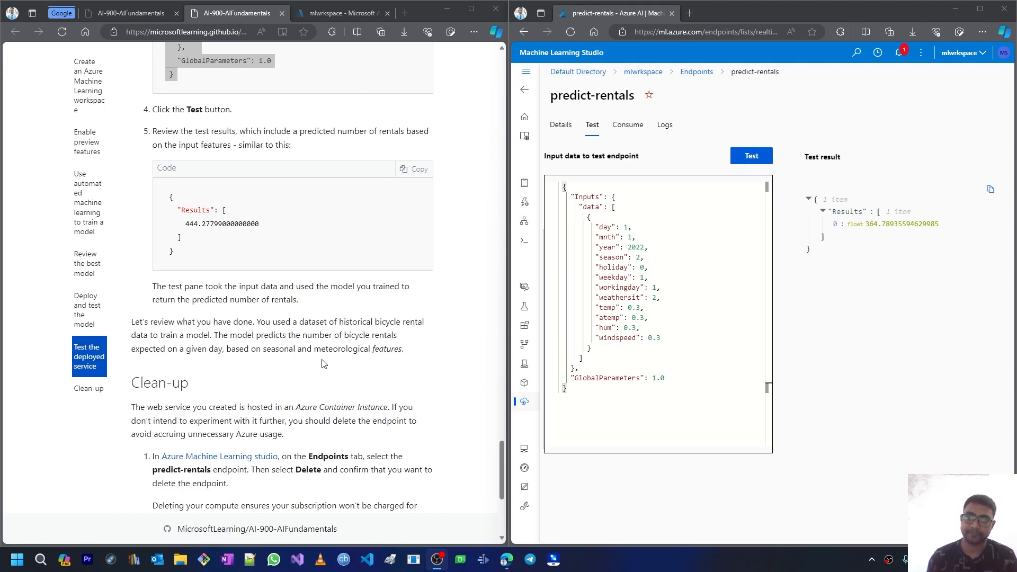
pyautogui.moveTo(596, 226); pyautogui.dragTo(664, 339)
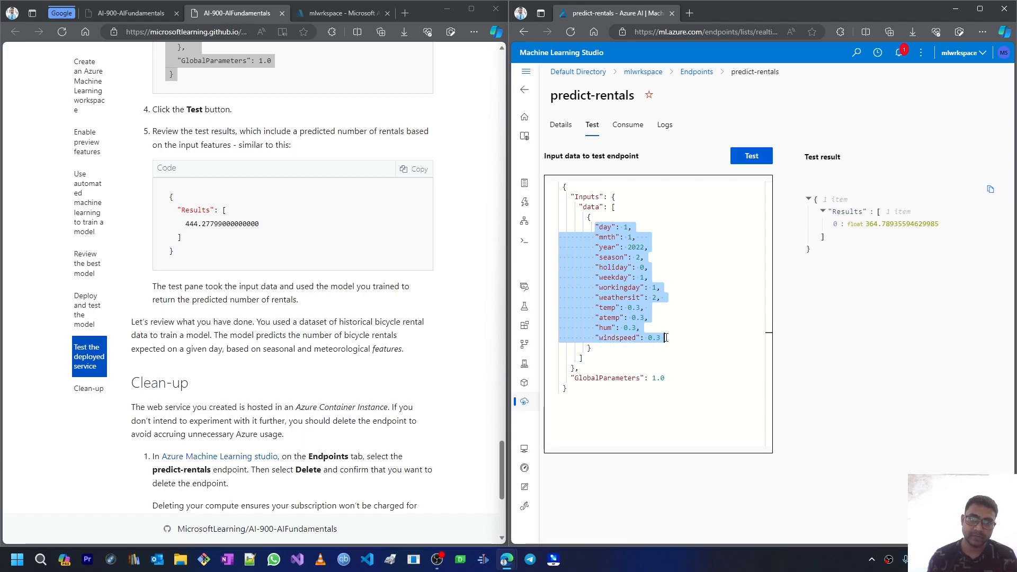
pyautogui.click(612, 248)
pyautogui.moveTo(599, 227); pyautogui.dragTo(653, 243)
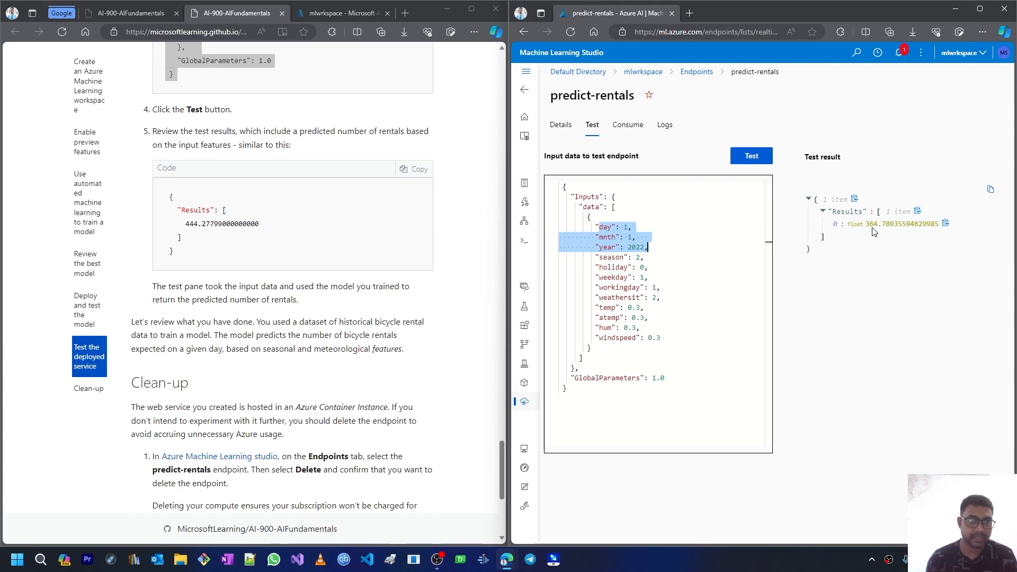
# - Read the exercise's Clean-up instructions and look over the predict-rentals endpoint's attributes again
pyautogui.scroll(-3, 401, 299)
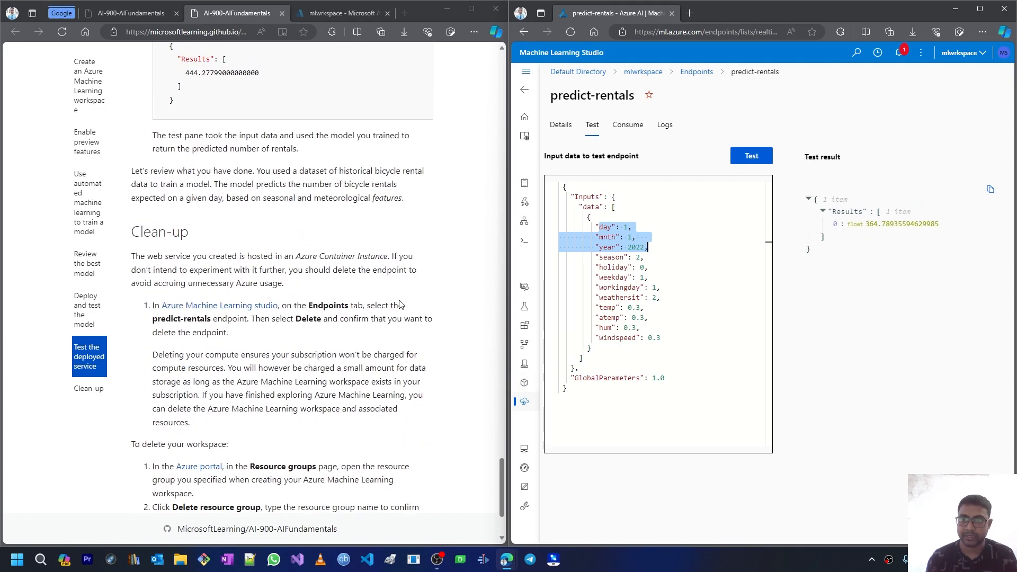
pyautogui.scroll(-2, 255, 270)
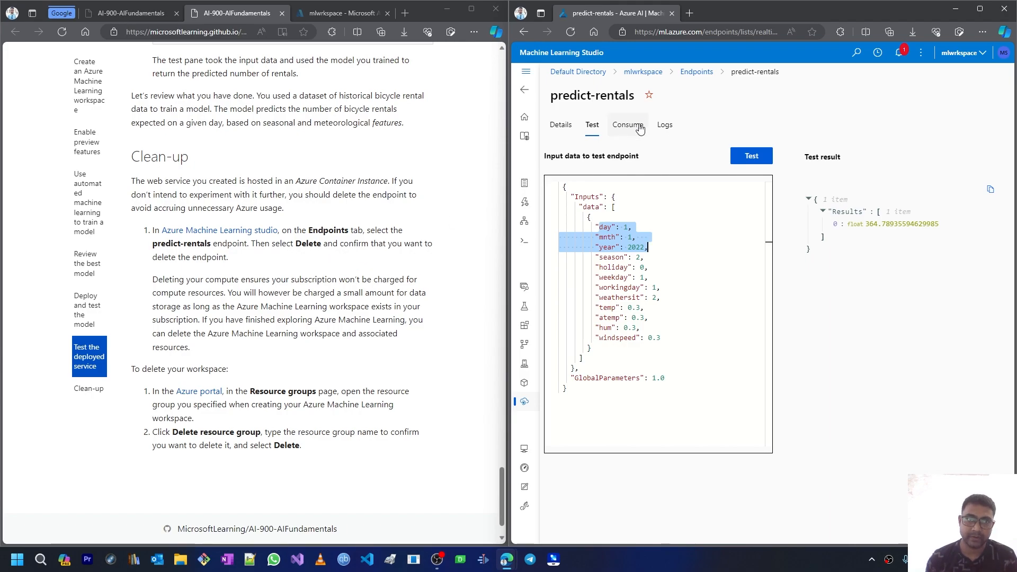
pyautogui.click(569, 127)
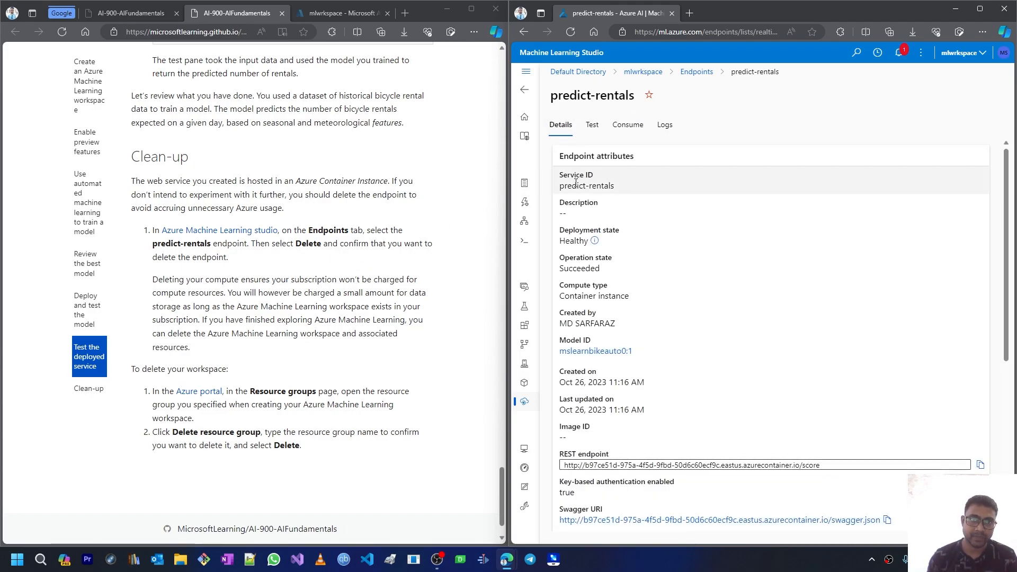
pyautogui.scroll(-5, 575, 180)
pyautogui.scroll(5, 580, 133)
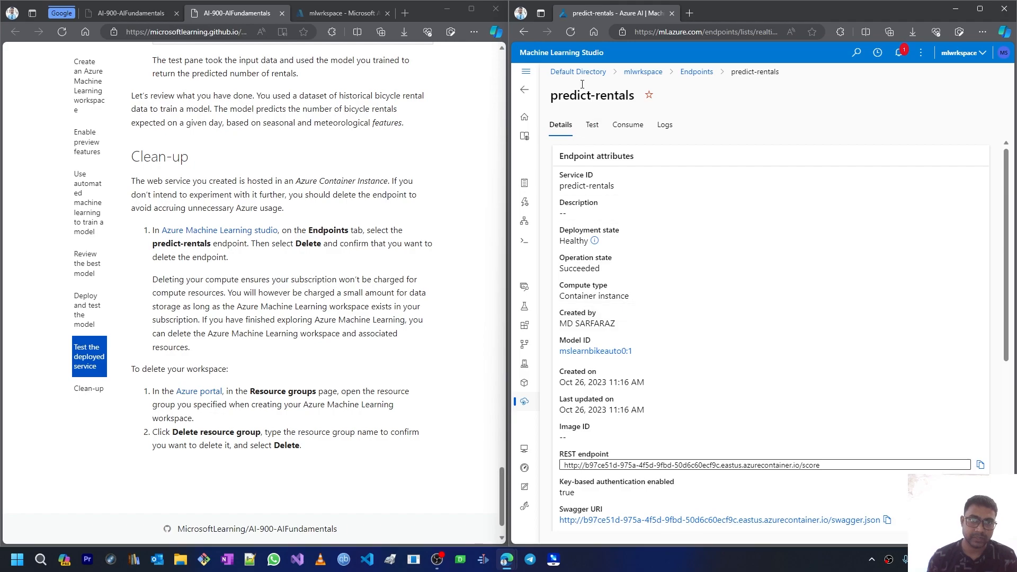
# - Return to the workspace's real-time endpoints, and delete the predict-rentals endpoint
pyautogui.click(697, 72)
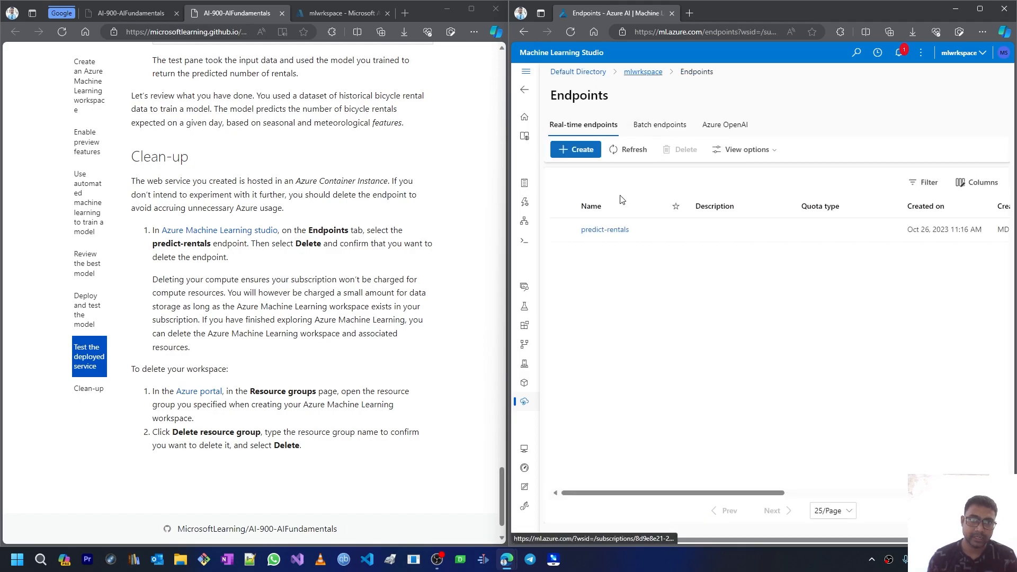
pyautogui.click(562, 230)
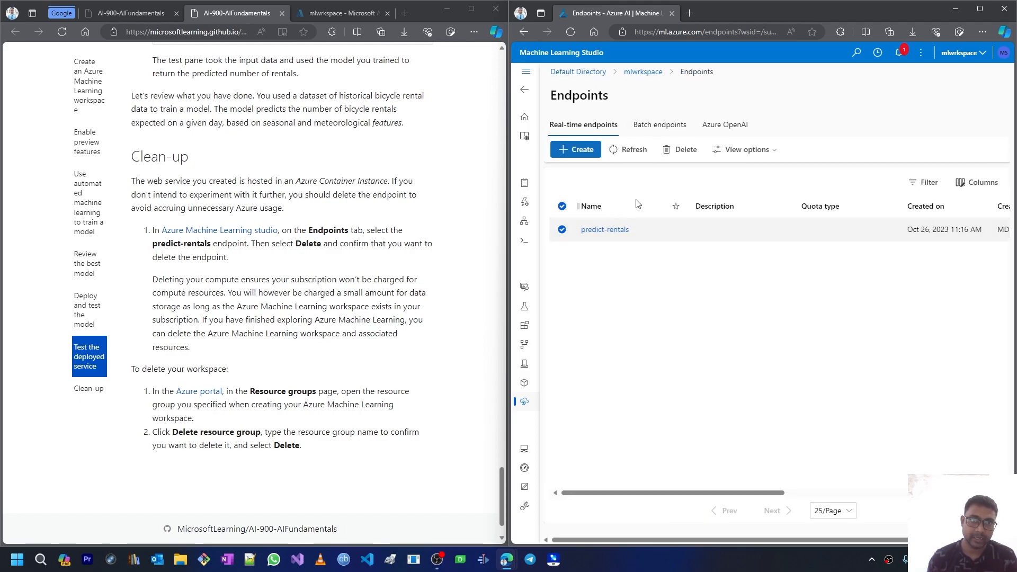
pyautogui.click(686, 151)
pyautogui.click(806, 334)
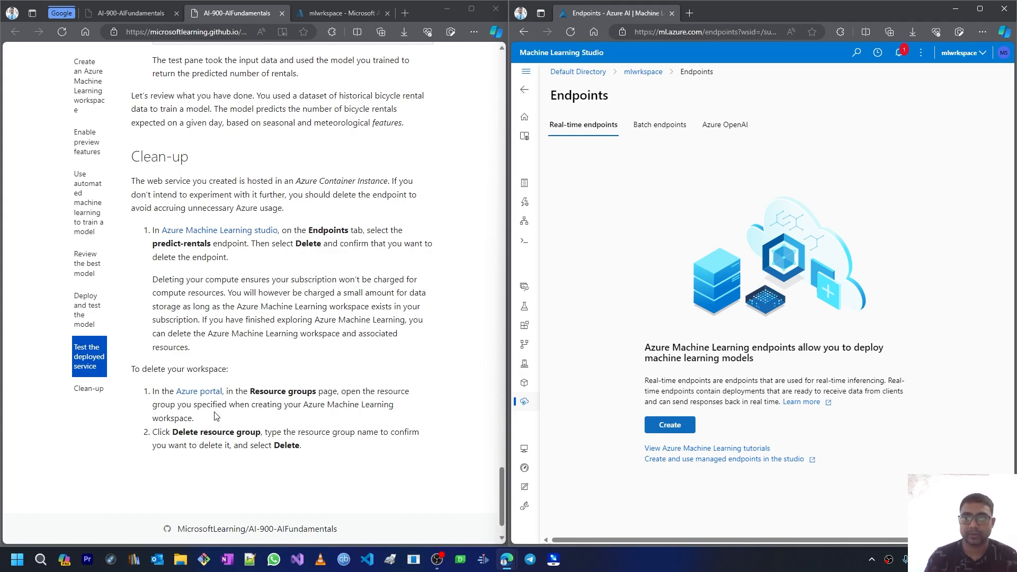
# - Go to the studio's Default Directory home page, and bring up the Azure AI Fundamentals Exercises list
pyautogui.scroll(-1, 200, 404)
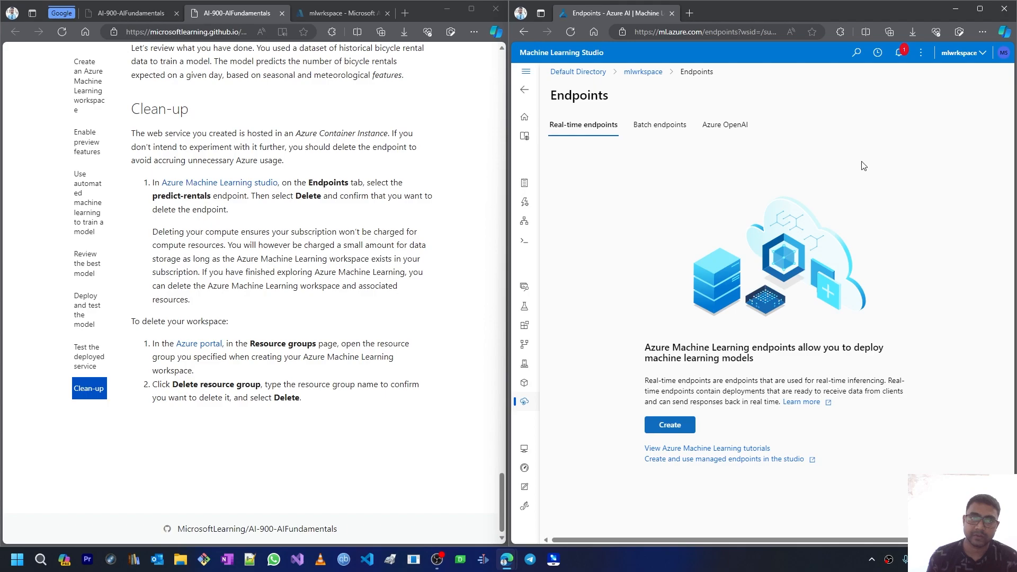
pyautogui.click(578, 73)
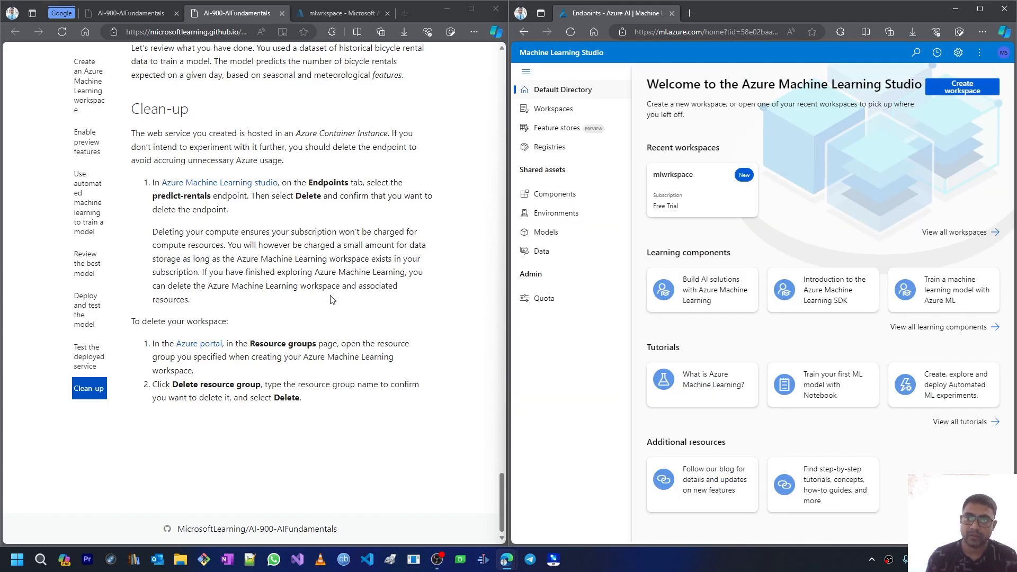
pyautogui.scroll(3, 323, 294)
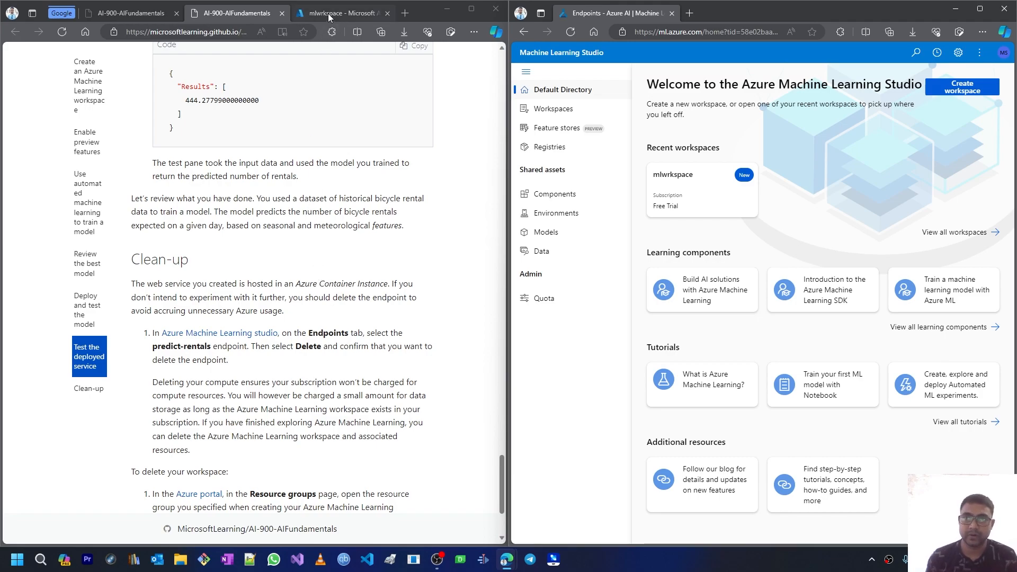
pyautogui.click(129, 15)
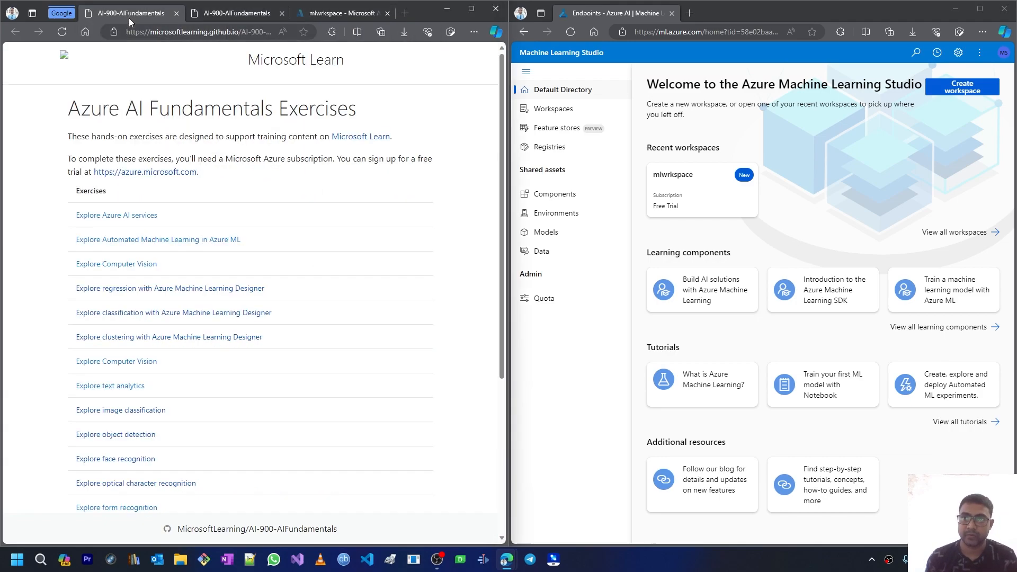